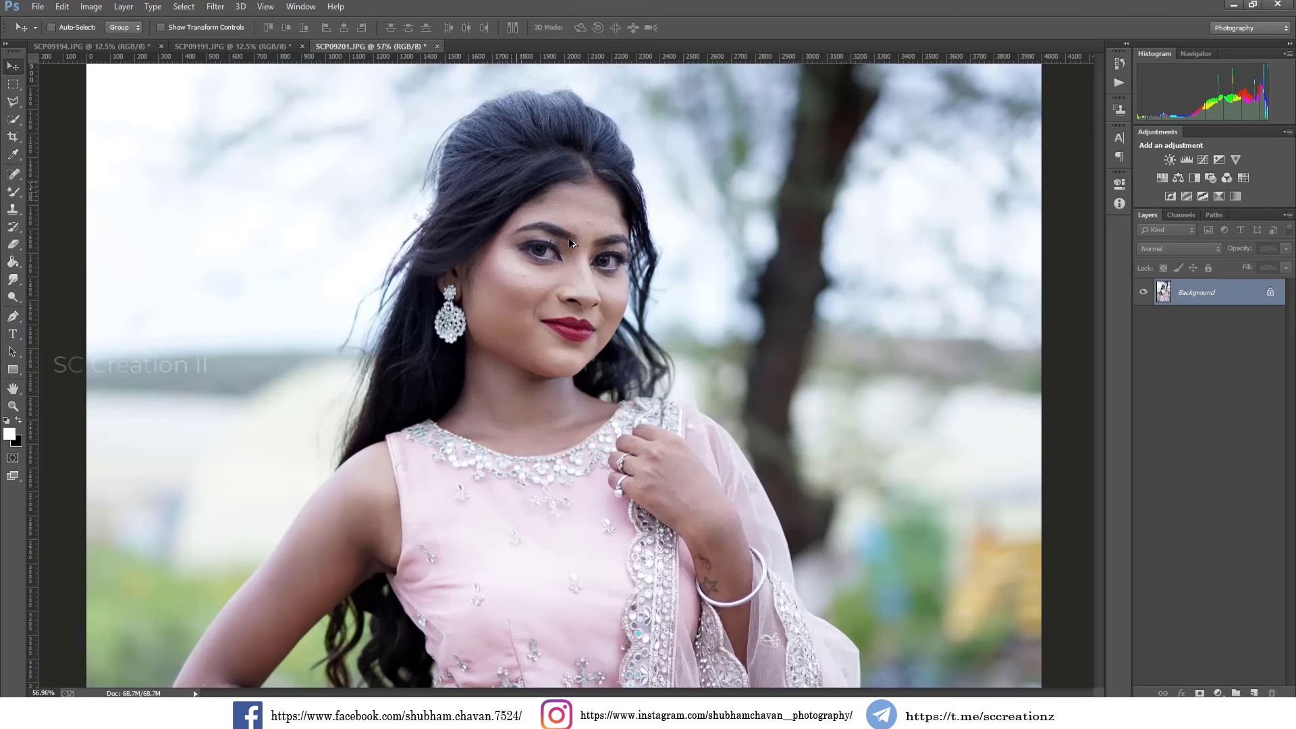
Remove the blemishes on the cheek beside the earring with the Patch tool, using clean skin nearby as the source.
scroll(571, 241, "up", 5)
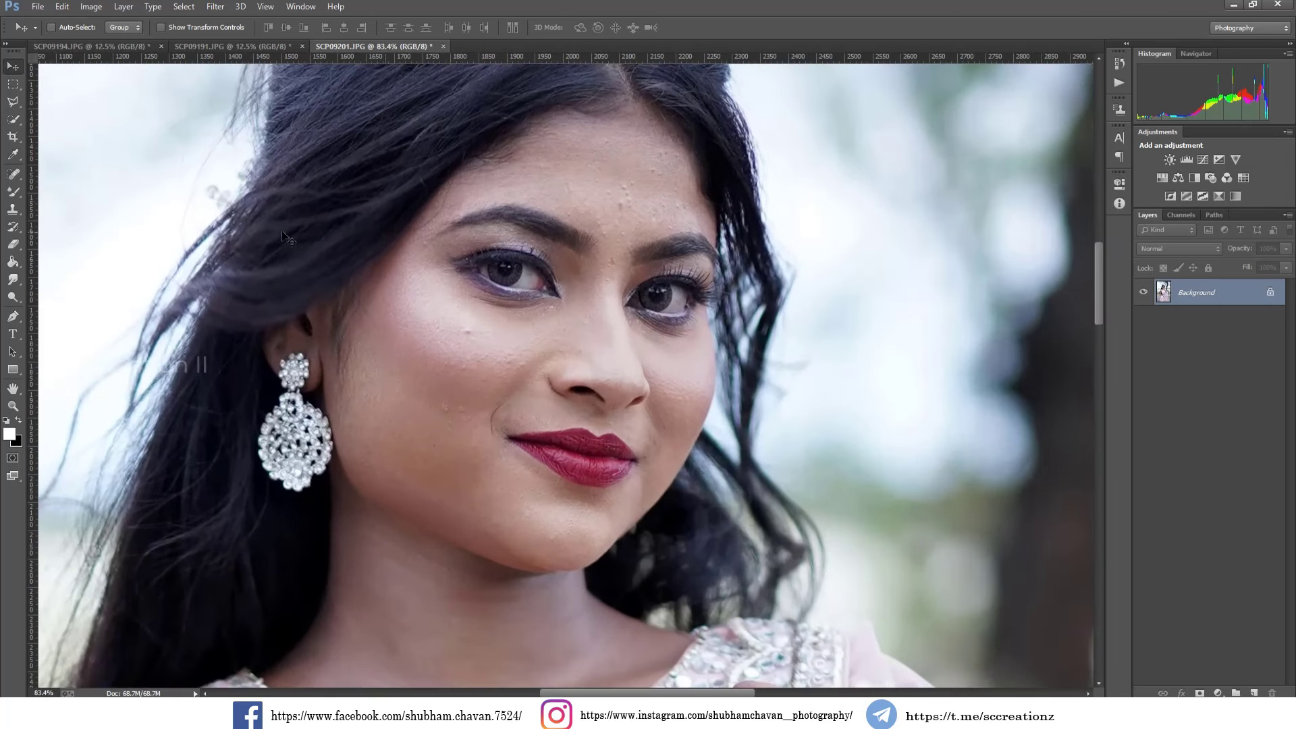
right_click(18, 176)
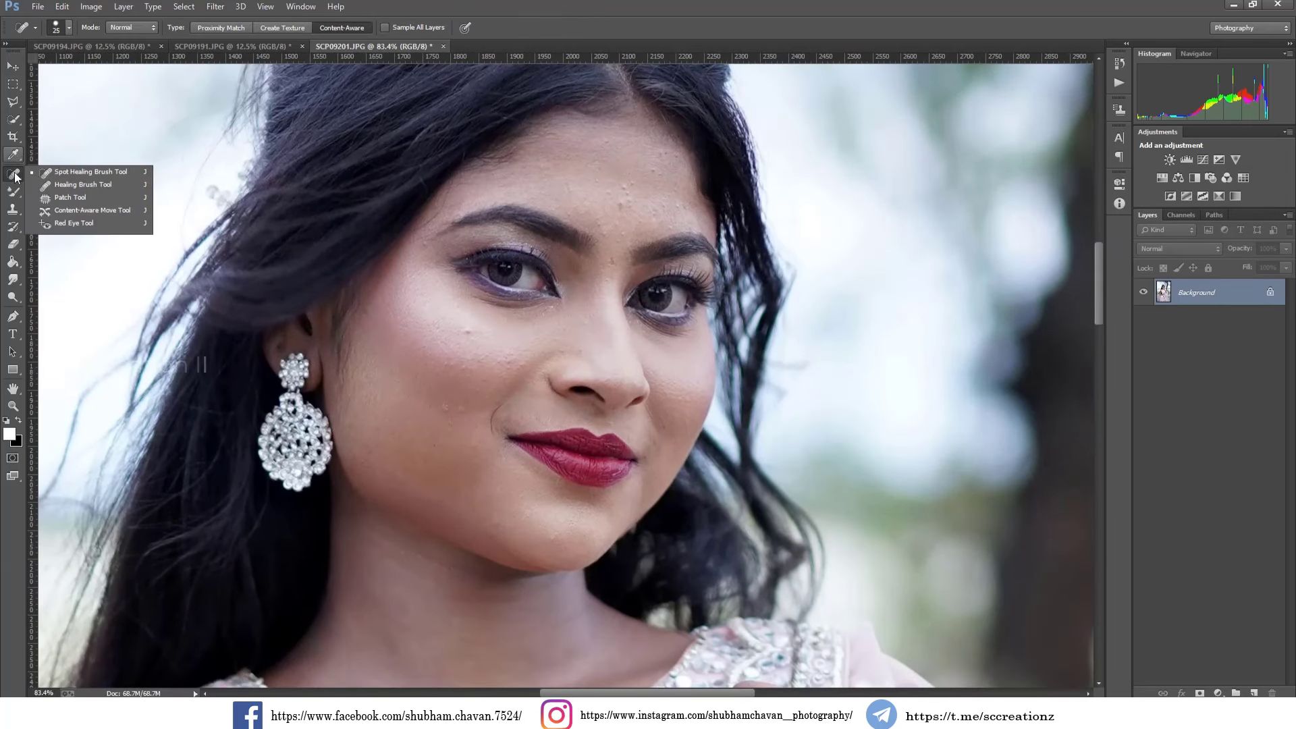
left_click(68, 197)
scroll(376, 293, "up", 2)
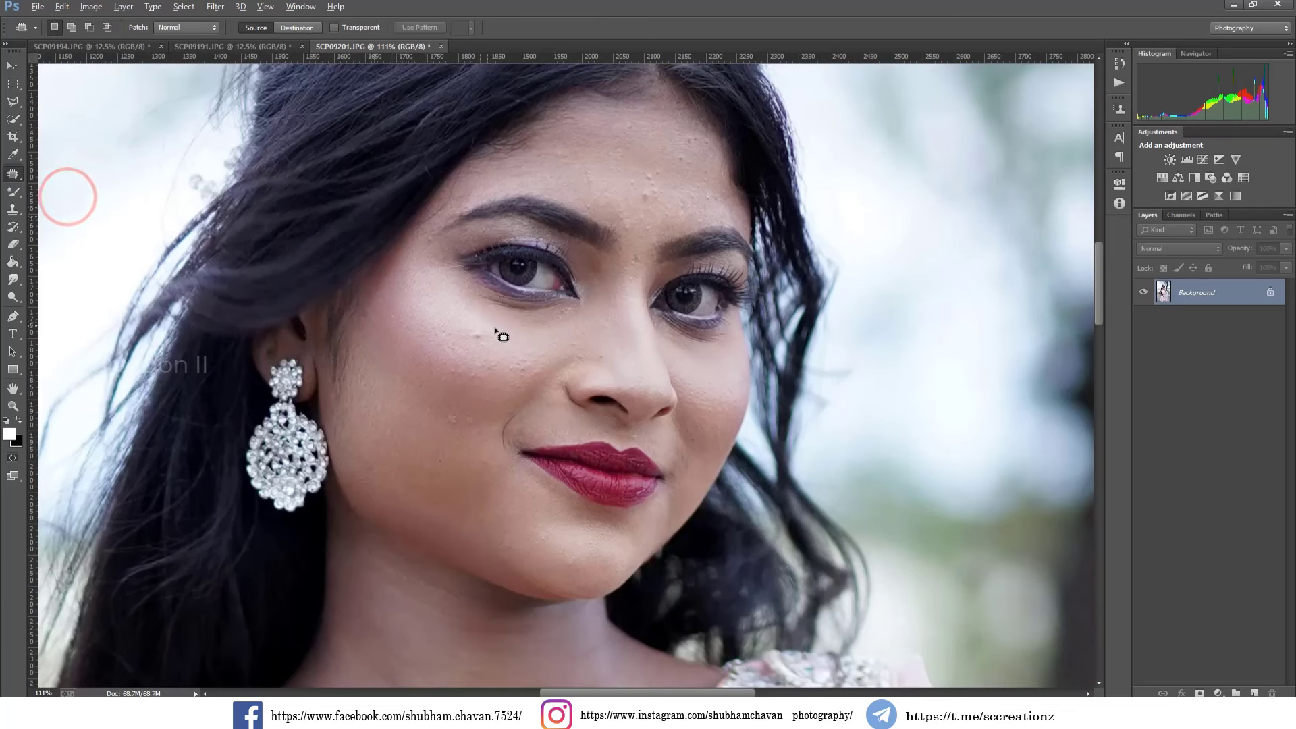
mouse_move(505, 350)
left_mouse_down()
mouse_move(487, 337)
mouse_move(521, 364)
mouse_move(496, 386)
mouse_move(460, 383)
left_mouse_up()
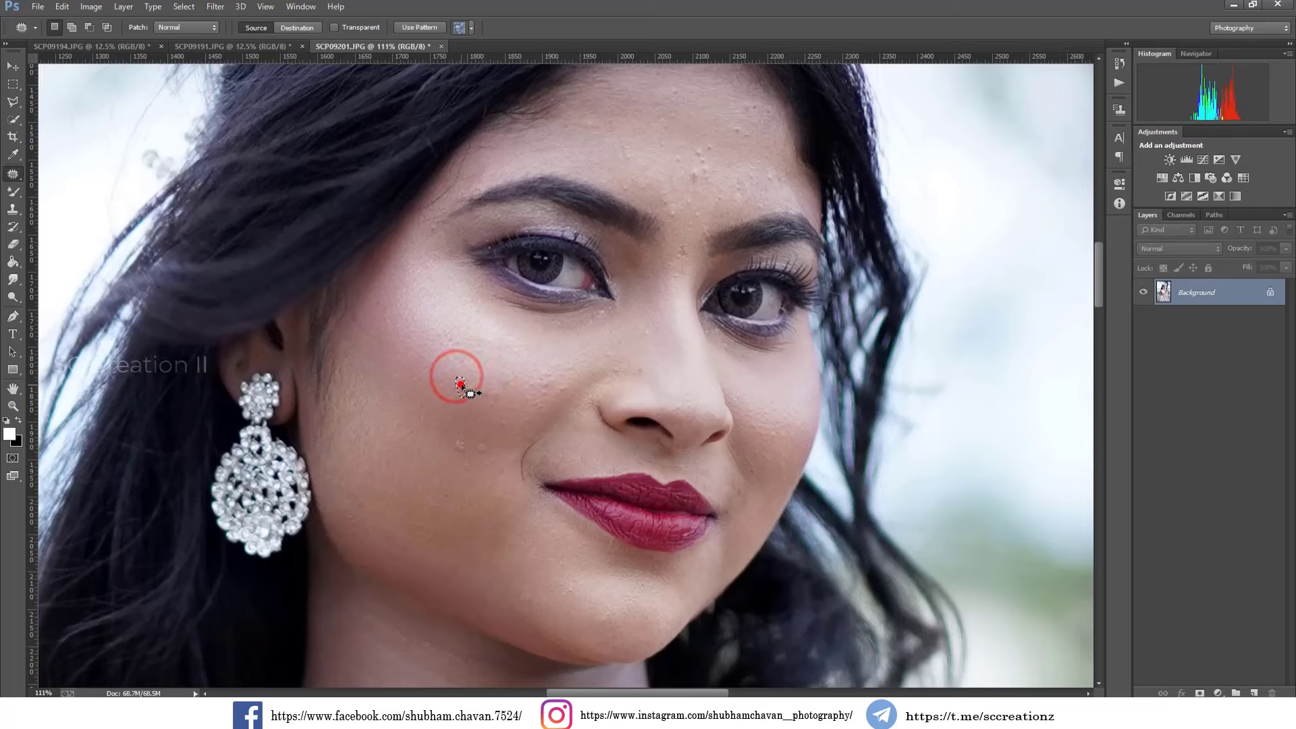
left_click(460, 432)
left_click_drag(471, 458, 464, 448)
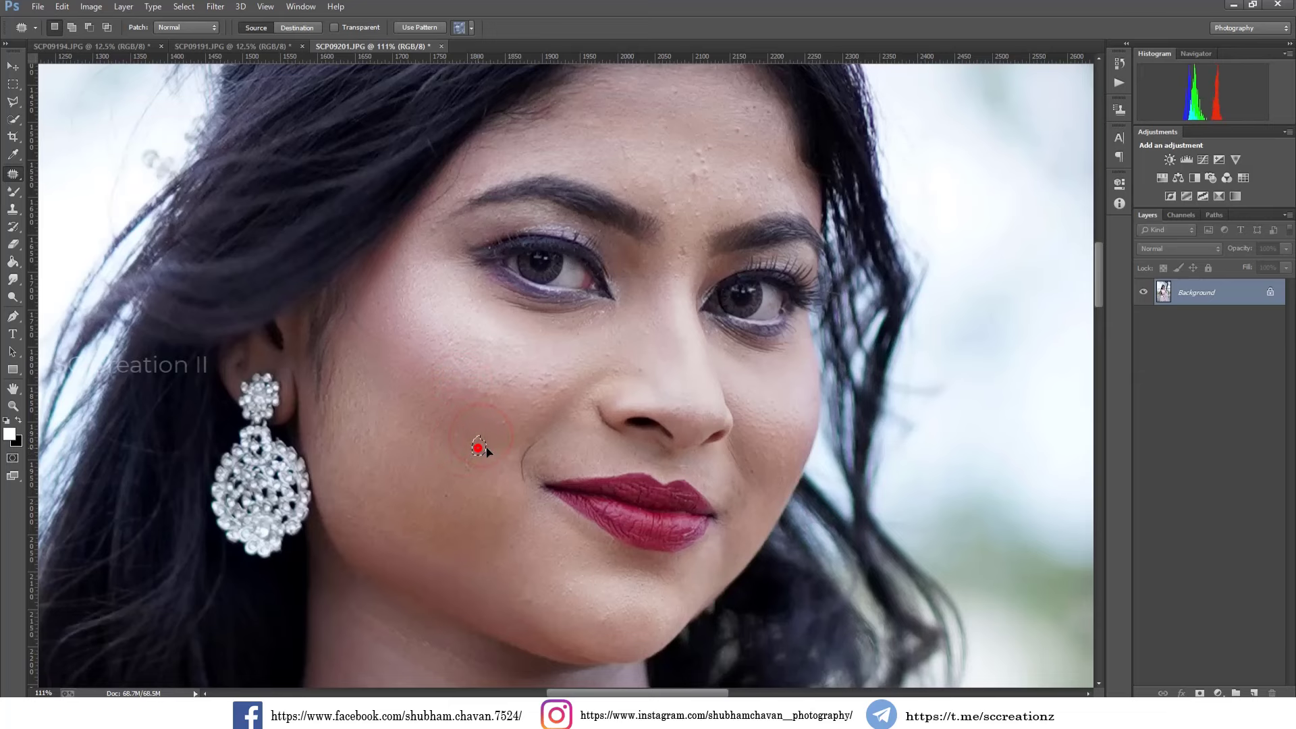
key("ctrl+d")
Patch the blemishes on the middle and upper forehead with clean skin nearby and clear the selection.
scroll(711, 299, "up", 3)
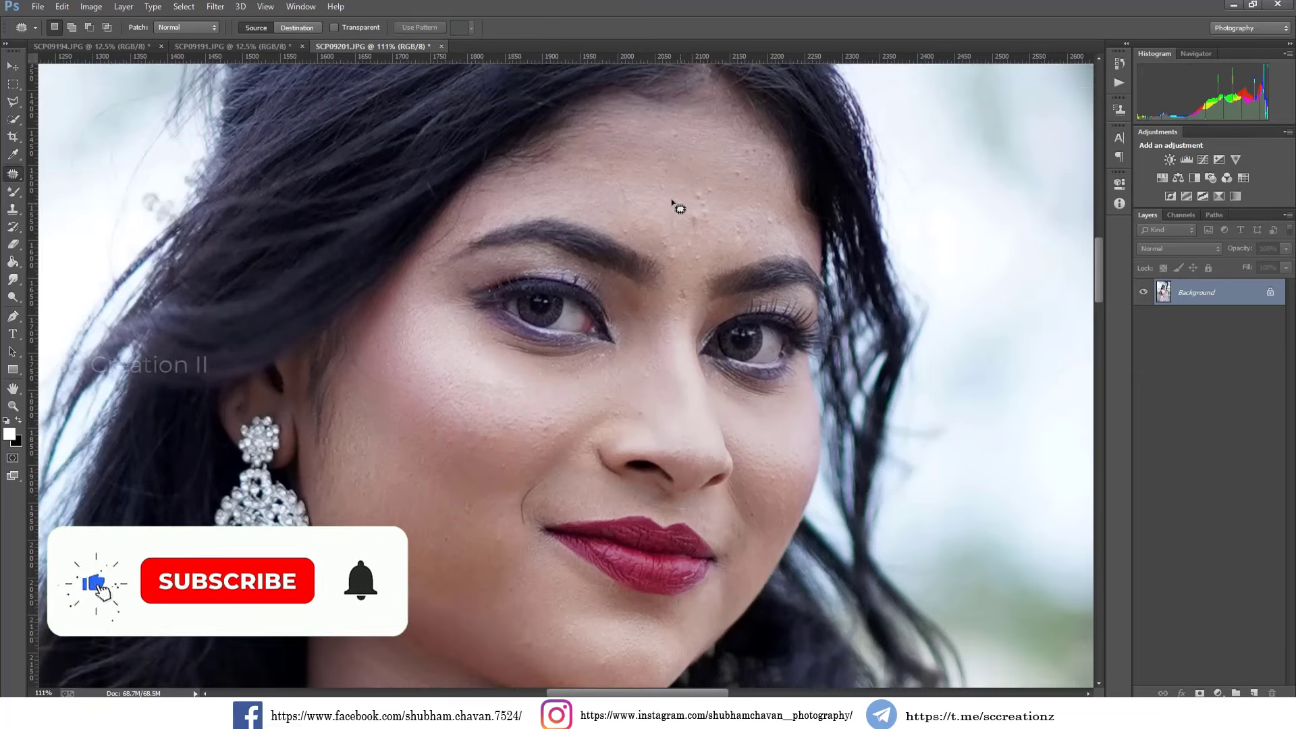
left_click_drag(675, 206, 695, 217)
mouse_move(691, 210)
left_mouse_down()
mouse_move(691, 226)
mouse_move(683, 213)
mouse_move(696, 194)
mouse_move(703, 218)
mouse_move(697, 193)
mouse_move(712, 180)
left_mouse_up()
mouse_move(711, 188)
left_mouse_down()
mouse_move(740, 206)
mouse_move(736, 164)
mouse_move(744, 194)
mouse_move(741, 166)
left_mouse_up()
mouse_move(742, 177)
left_mouse_down()
mouse_move(751, 148)
mouse_move(757, 214)
left_mouse_up()
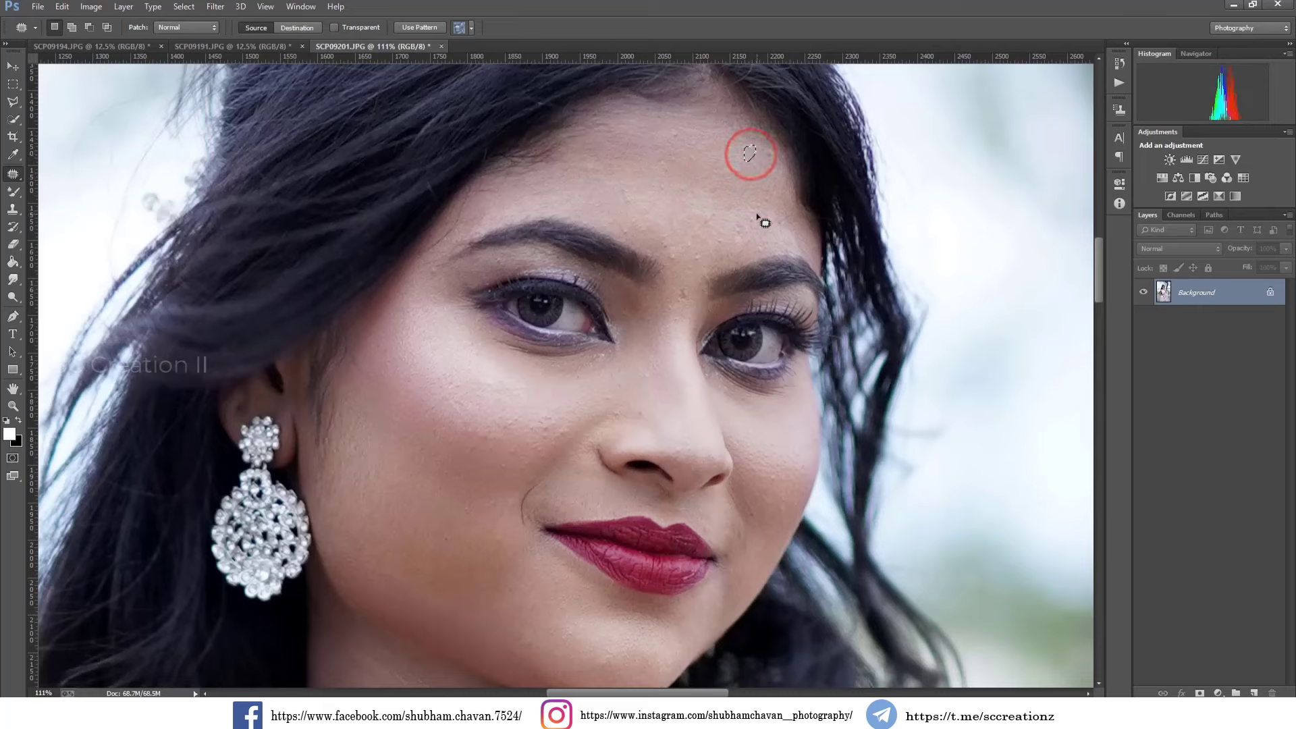
key("ctrl+d")
Patch the remaining spots between the eyebrows and above the eyebrow farther from the earring, and clear the selection.
left_click_drag(673, 239, 661, 240)
mouse_move(675, 258)
left_mouse_down()
mouse_move(684, 244)
mouse_move(705, 255)
mouse_move(689, 250)
left_mouse_up()
mouse_move(696, 259)
left_mouse_down()
mouse_move(673, 294)
mouse_move(682, 336)
left_mouse_up()
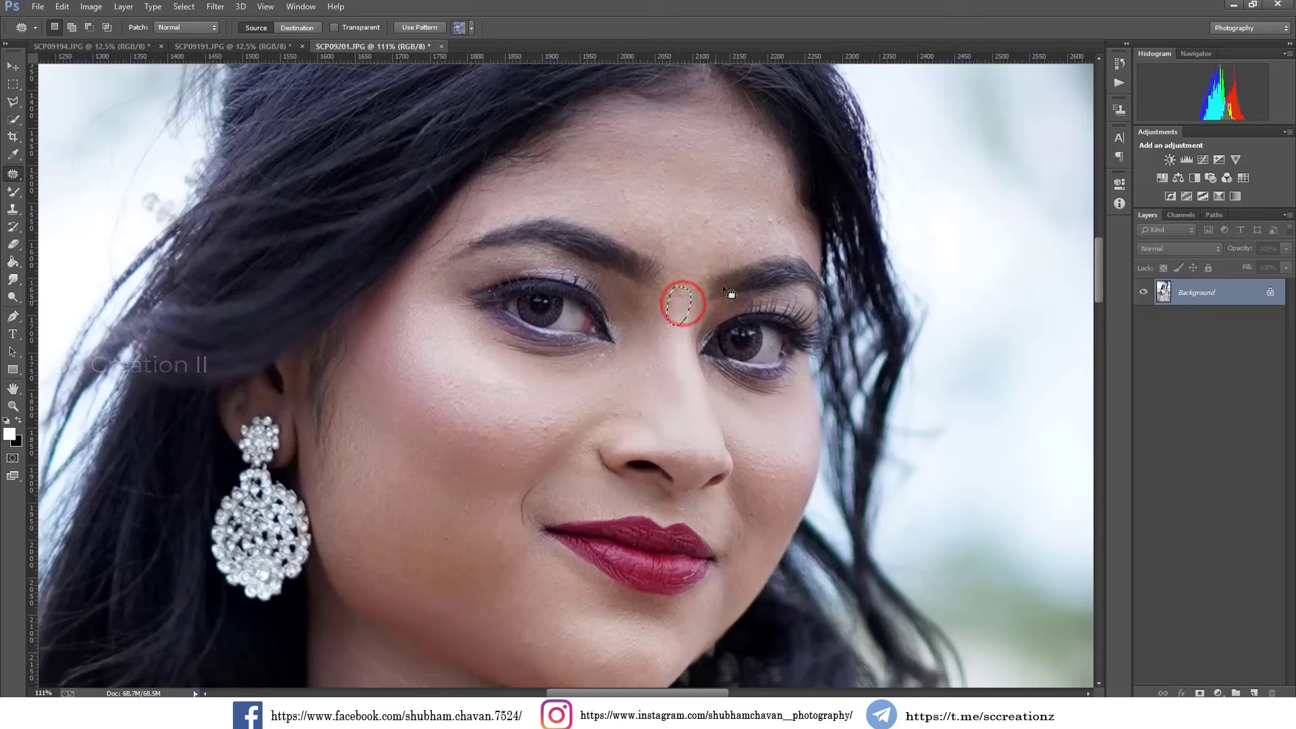
mouse_move(718, 243)
left_mouse_down()
mouse_move(770, 214)
mouse_move(759, 232)
left_mouse_up()
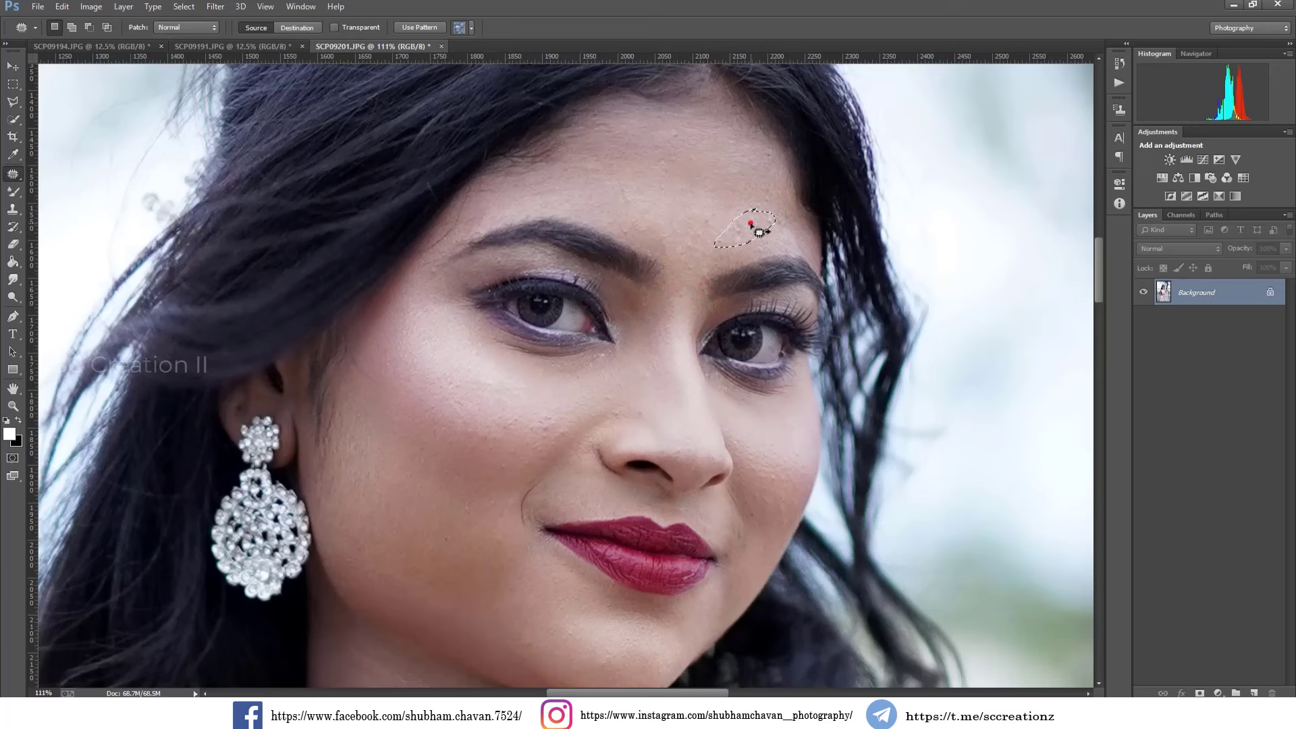
key("ctrl+d")
scroll(765, 262, "down", 4)
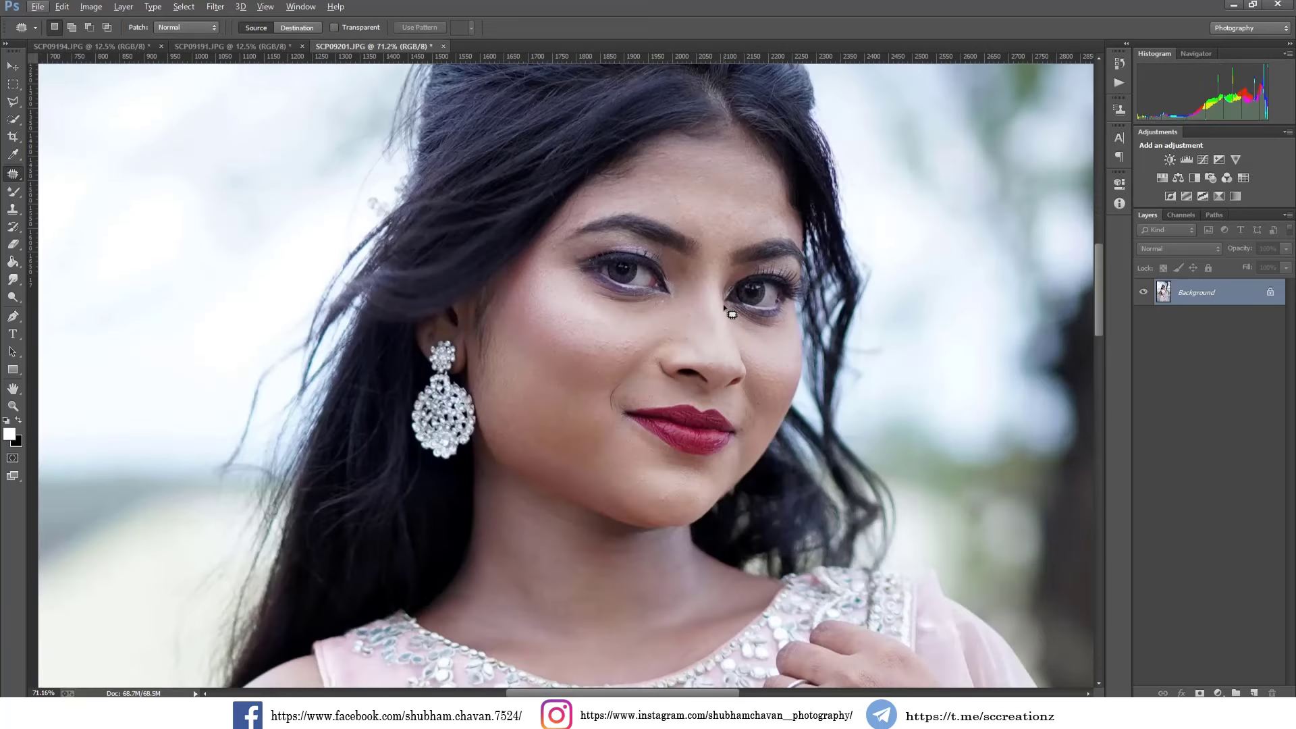
Switch to the Magic Wand tool and duplicate the Background layer as Background copy.
scroll(732, 314, "up", 2)
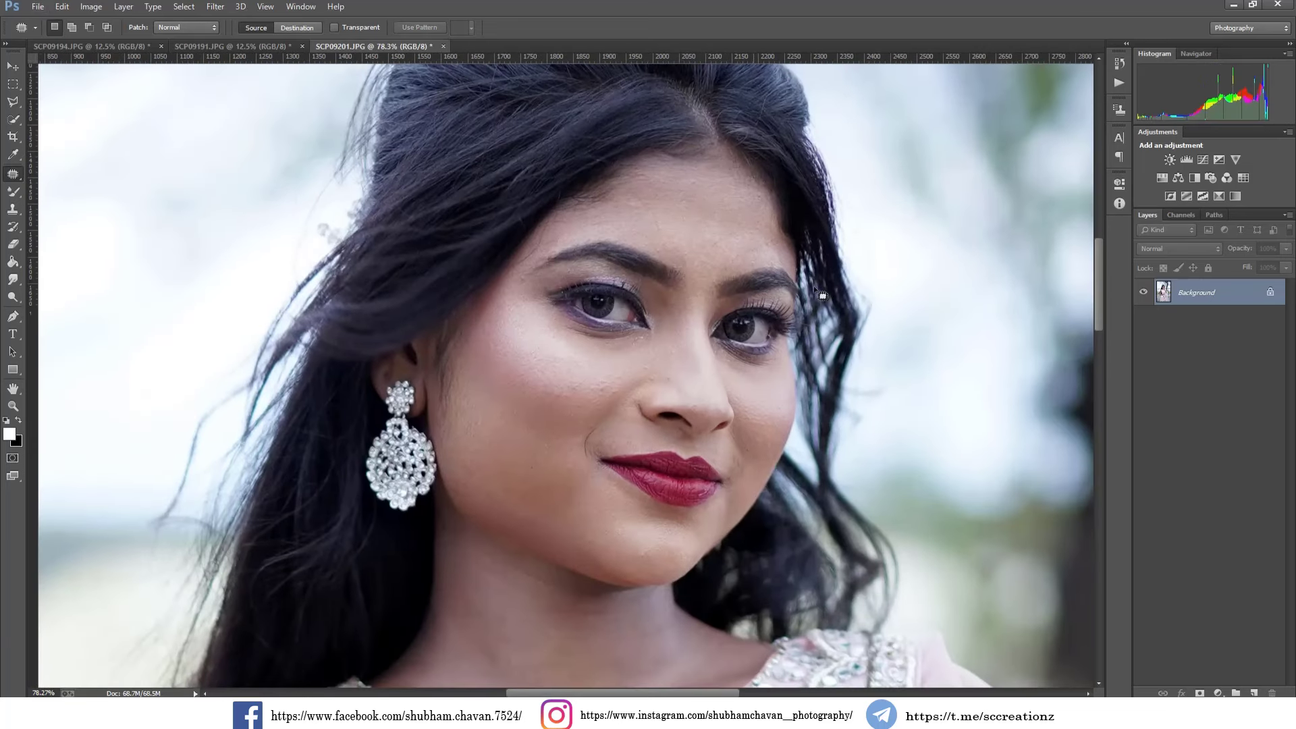
scroll(870, 298, "up", 1)
right_click(13, 175)
left_click(67, 177)
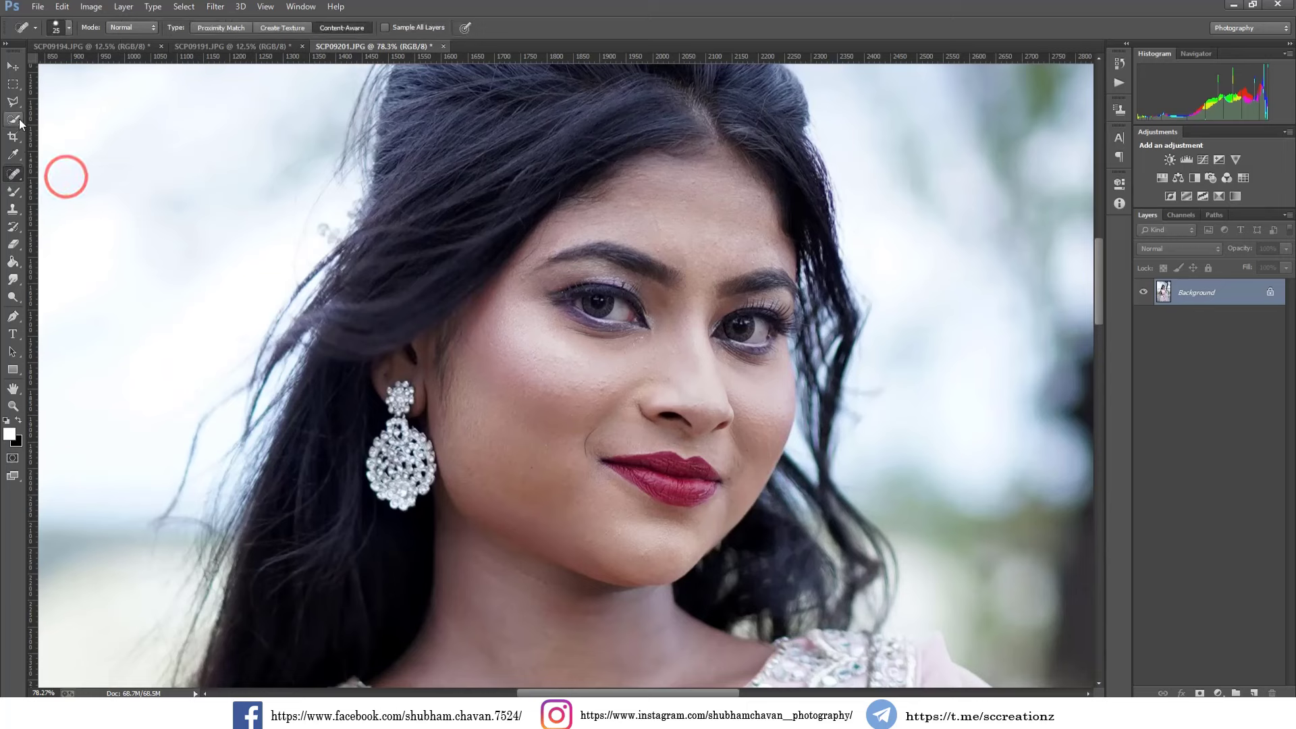
left_click_drag(19, 119, 43, 122)
left_click(66, 132)
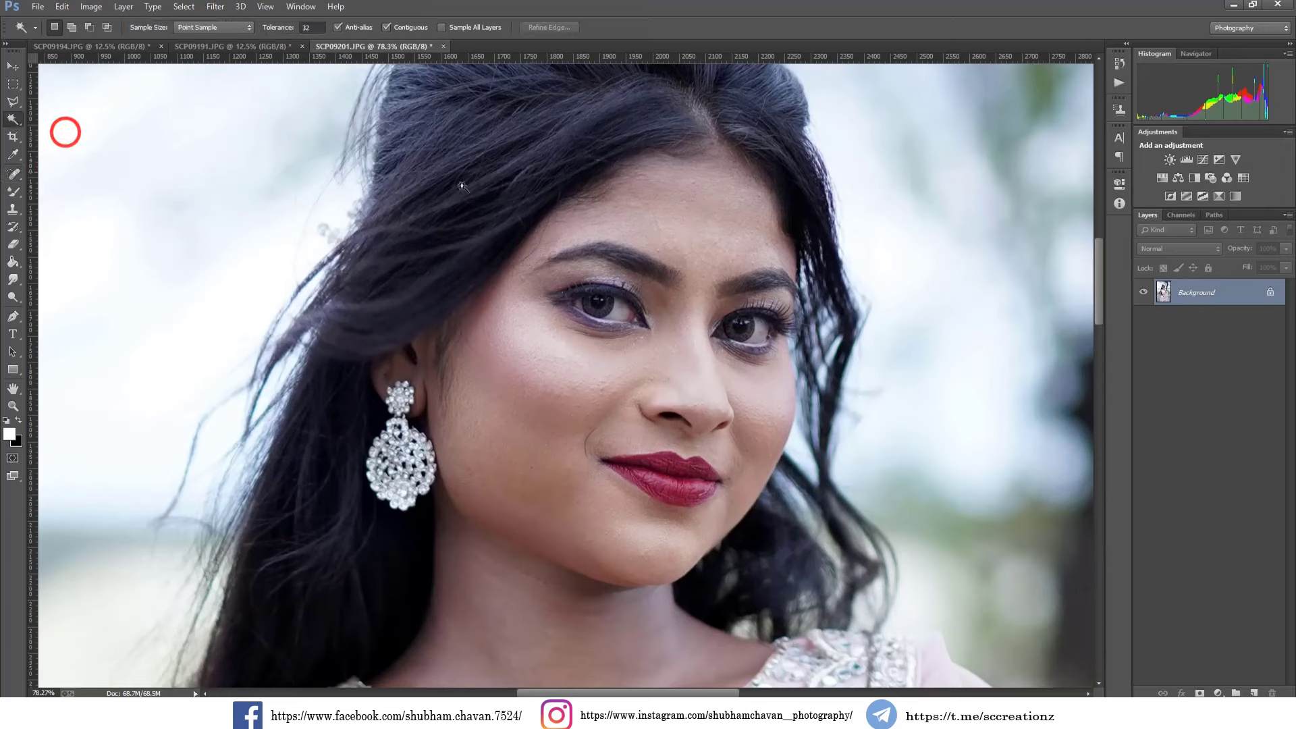
right_click(1215, 296)
left_click(1157, 326)
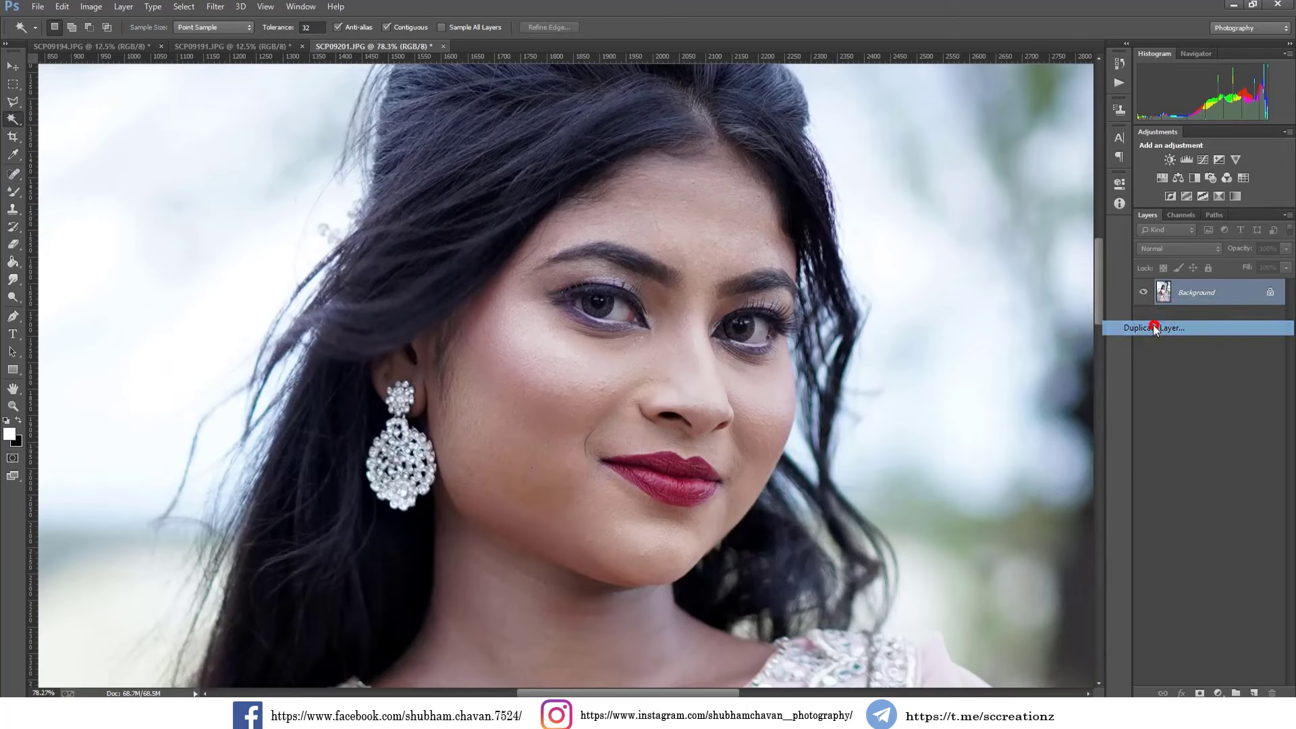
left_click(765, 217)
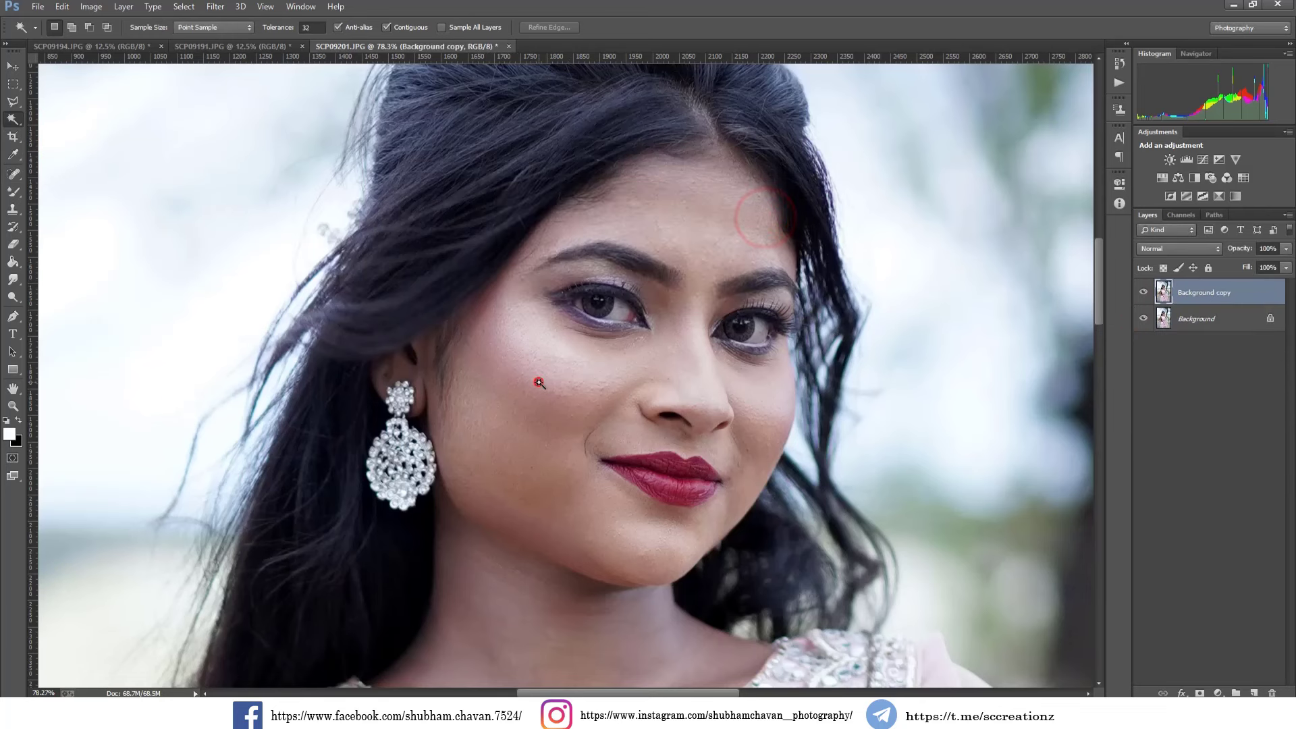
Select the face skin with the Magic Wand at tolerance 32, adding the far cheek and the neck to the selection.
left_click(533, 379)
left_click(530, 467)
scroll(536, 495, "down", 2)
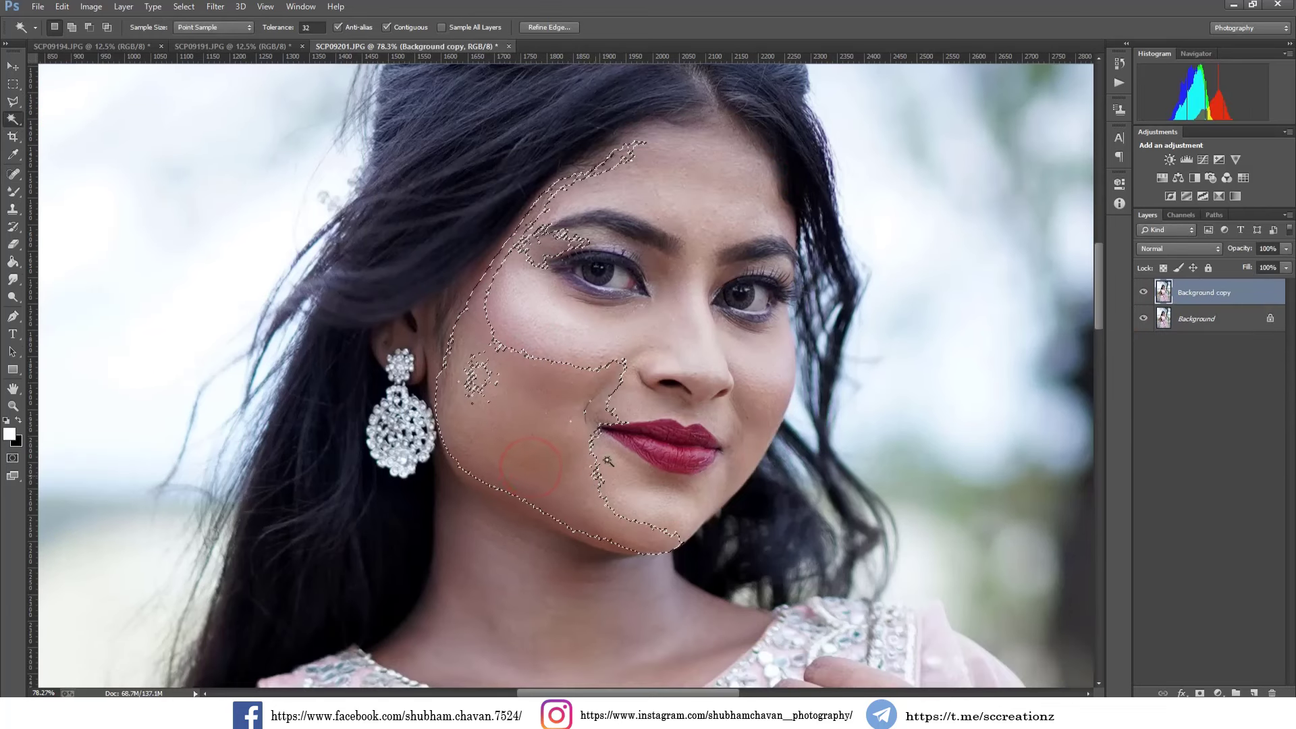
left_click(765, 390)
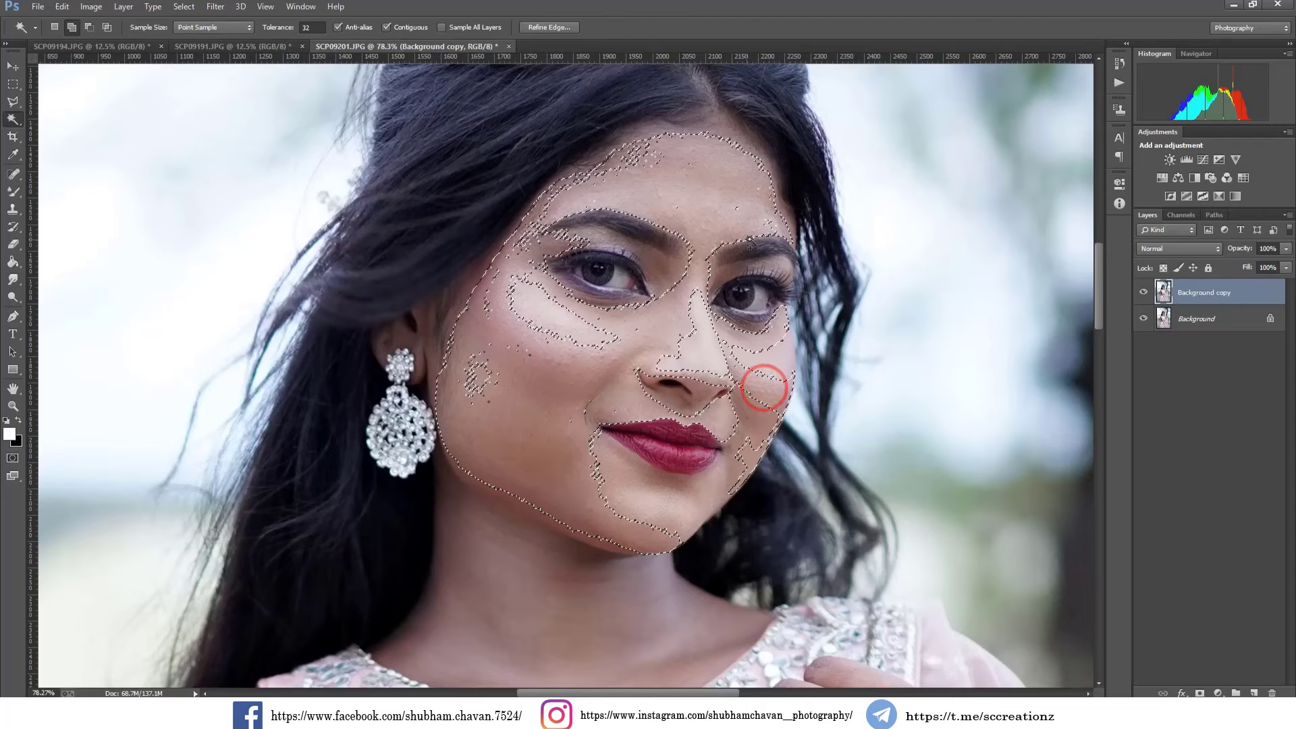
left_click(521, 553)
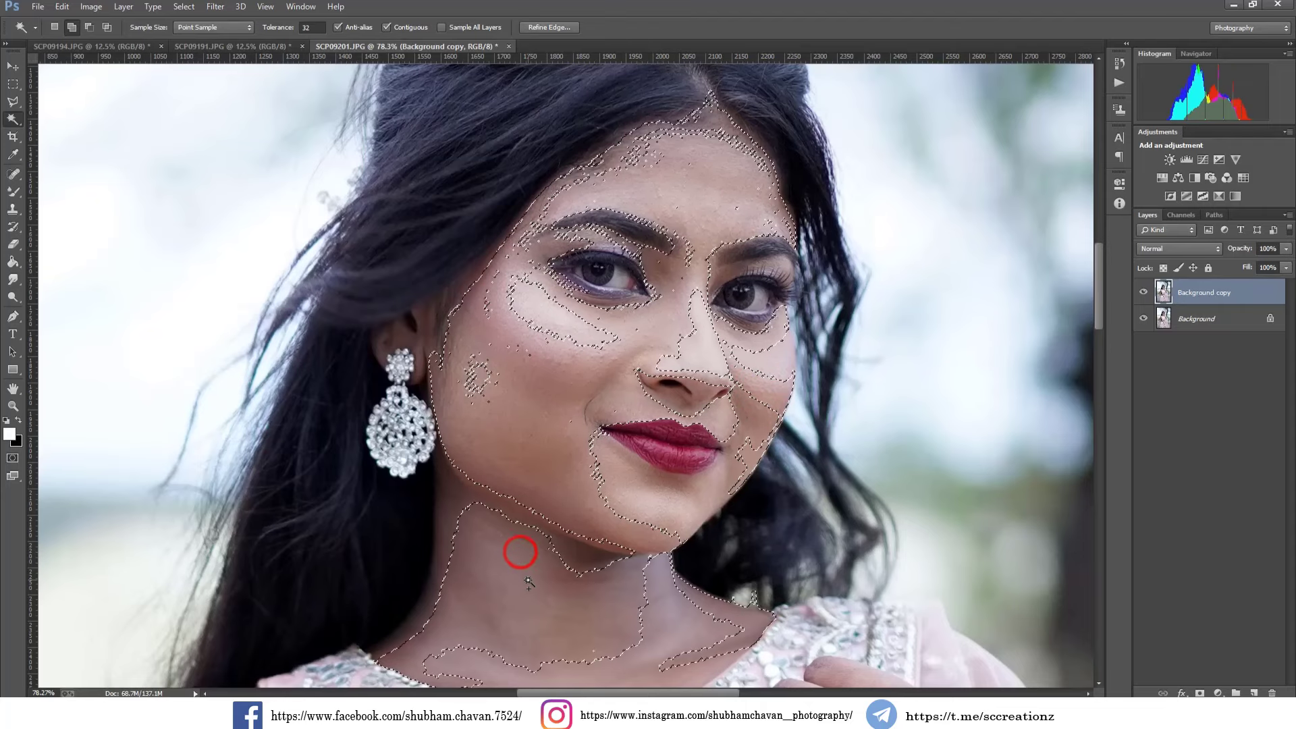
left_click(447, 498)
Add the unselected patches on the chin, far cheek and nose to the skin selection.
left_click(635, 505)
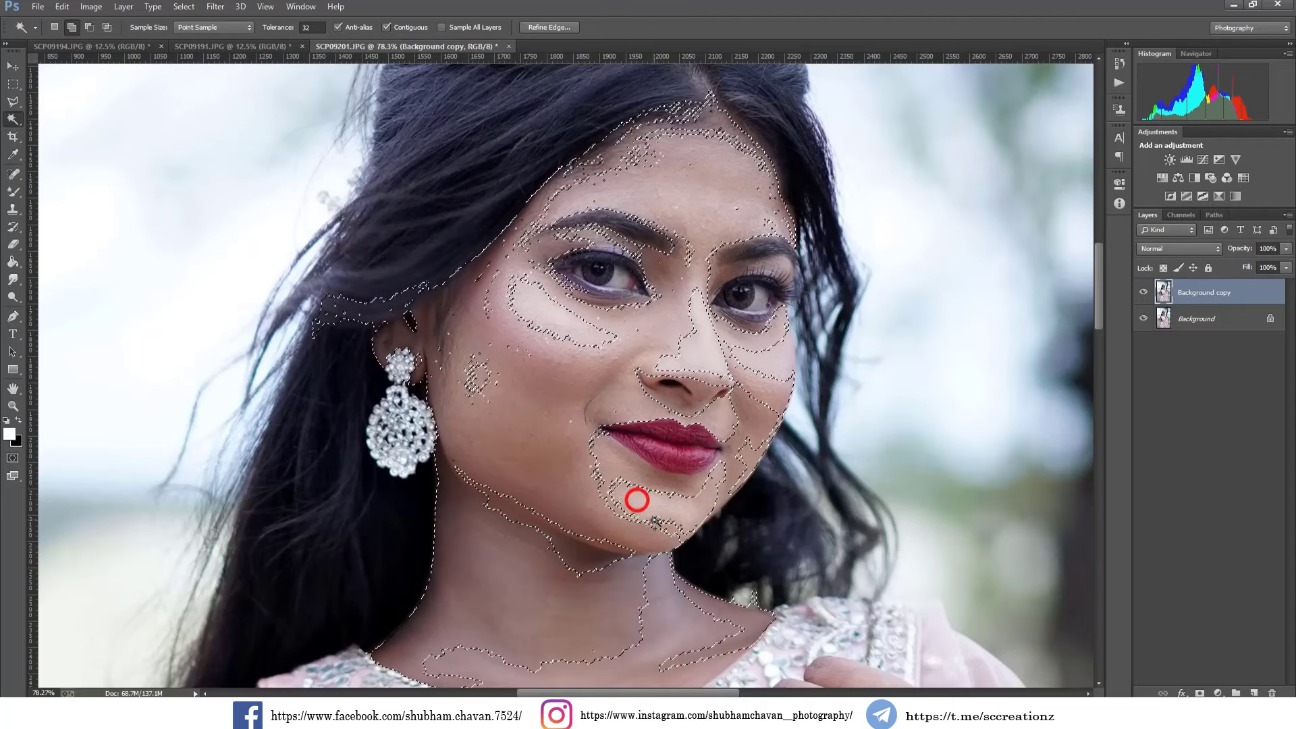
left_click(617, 474)
left_click(671, 483)
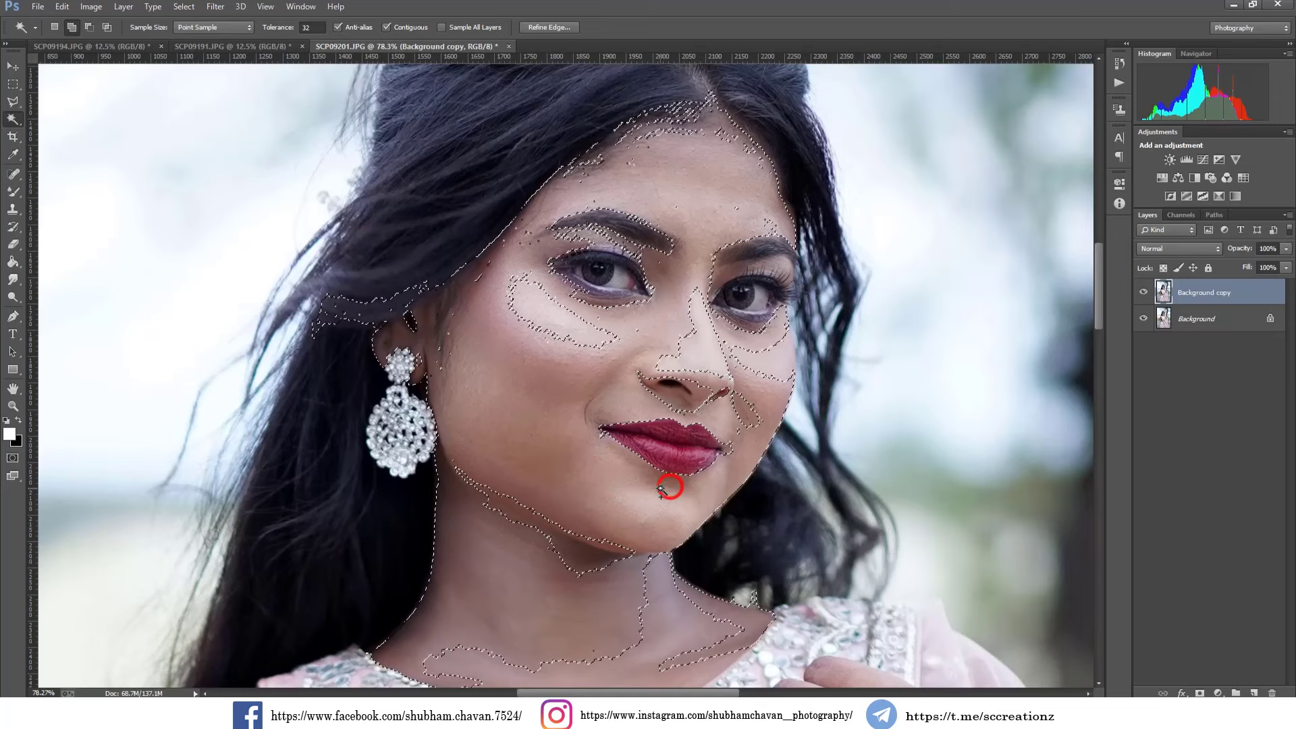
left_click(770, 392)
left_click(748, 414)
left_click(705, 370)
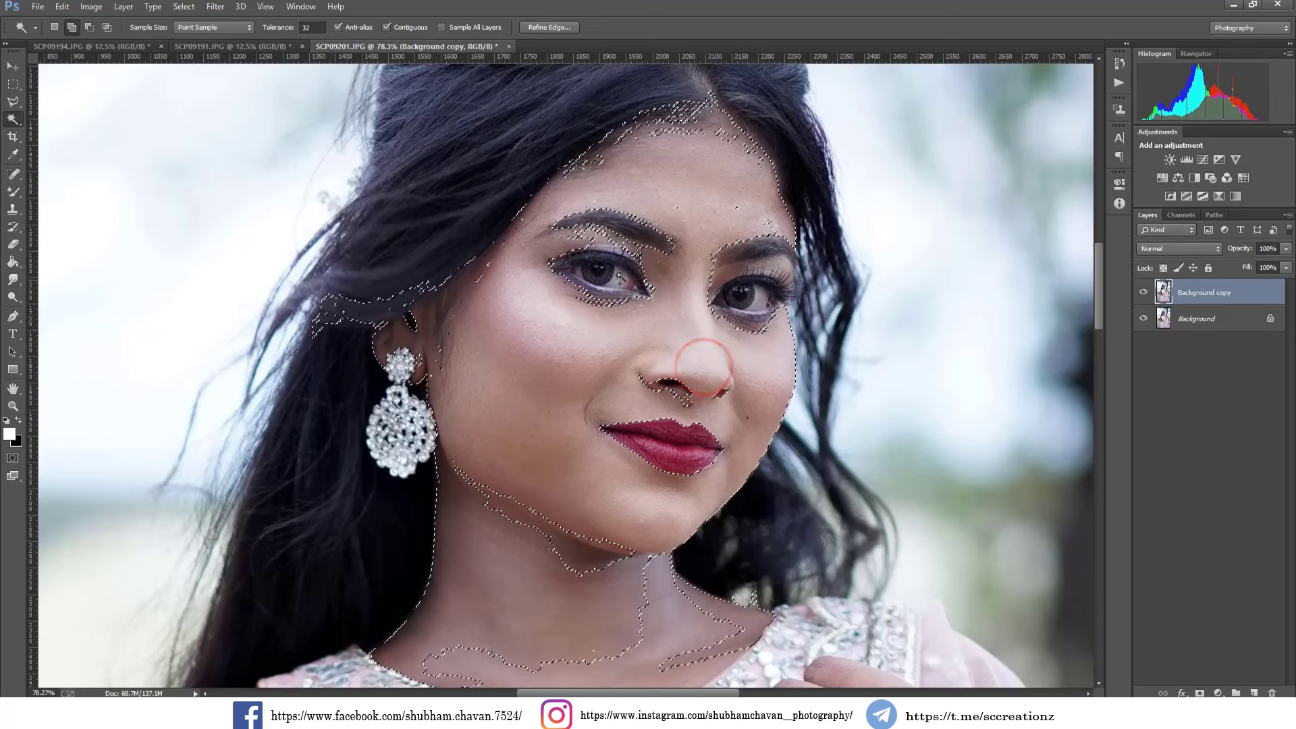
scroll(433, 159, "down", 2)
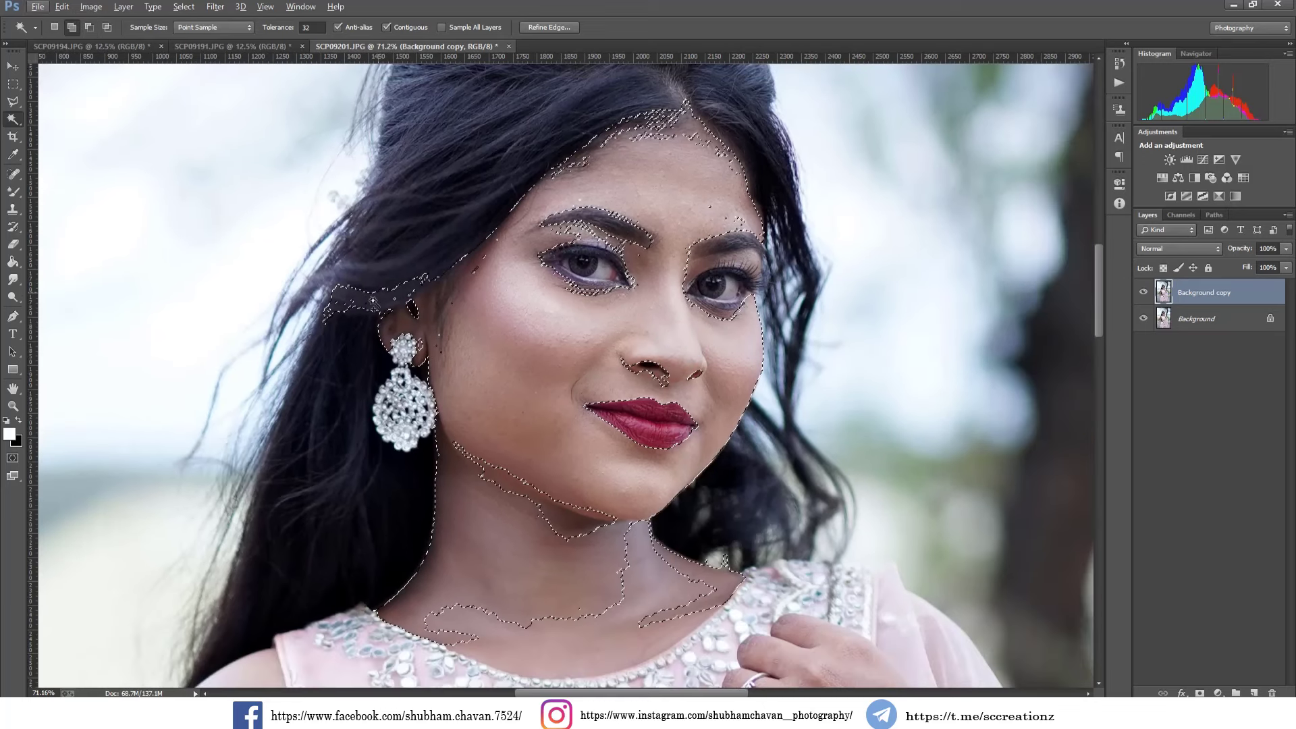
Try to subtract the hair area above the earring from the skin selection.
key("alt+shift")
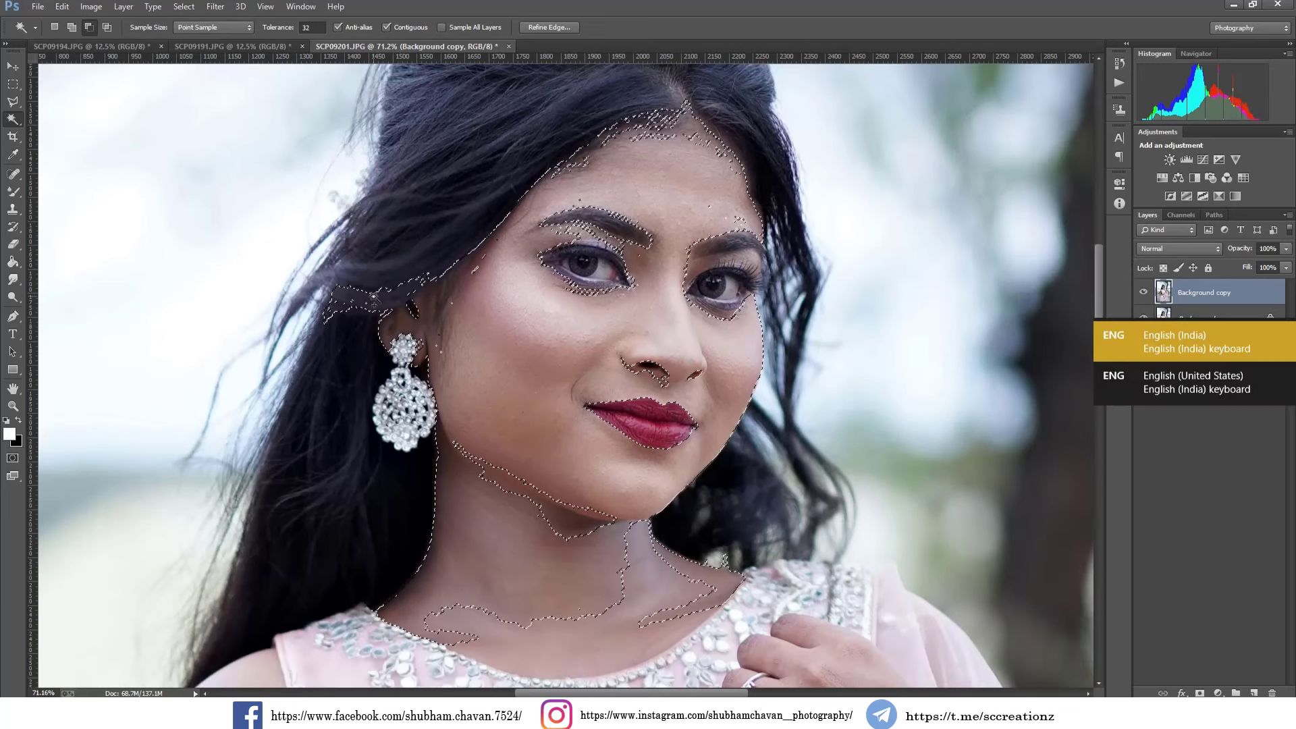
left_click(372, 294, "alt")
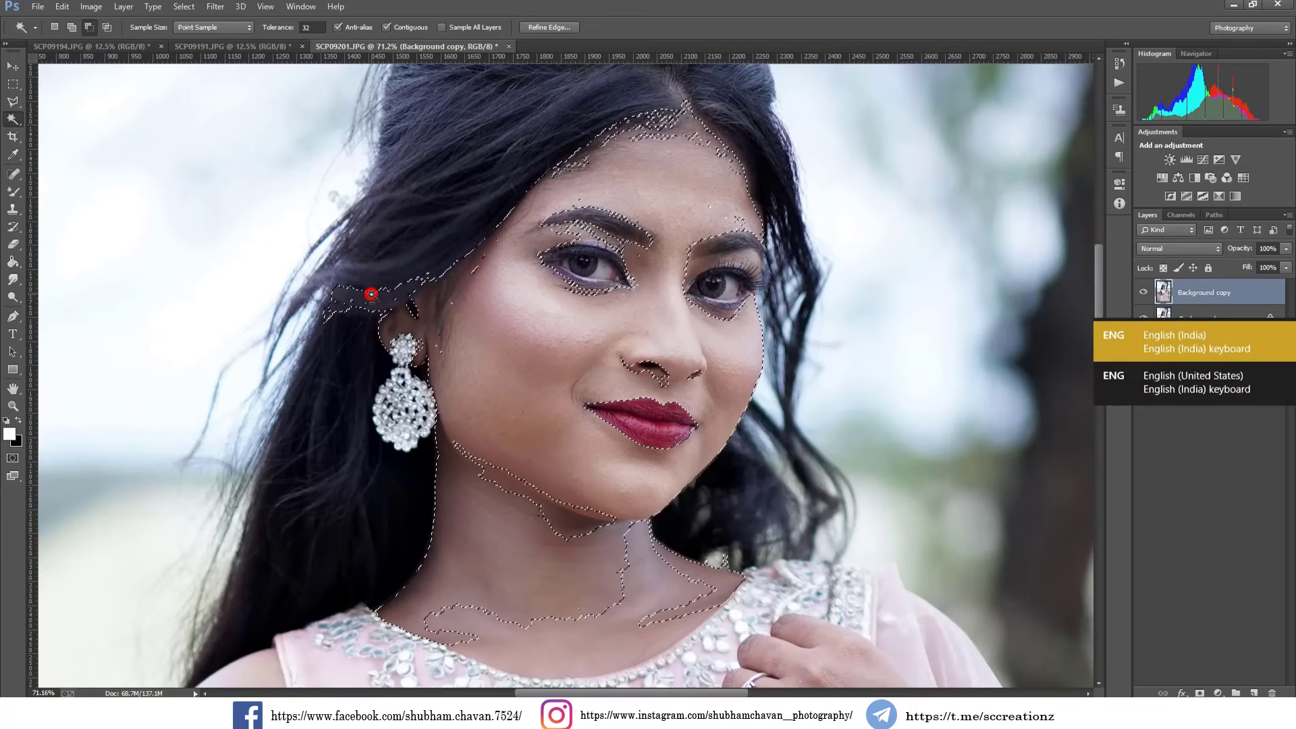
left_click(336, 299, "alt")
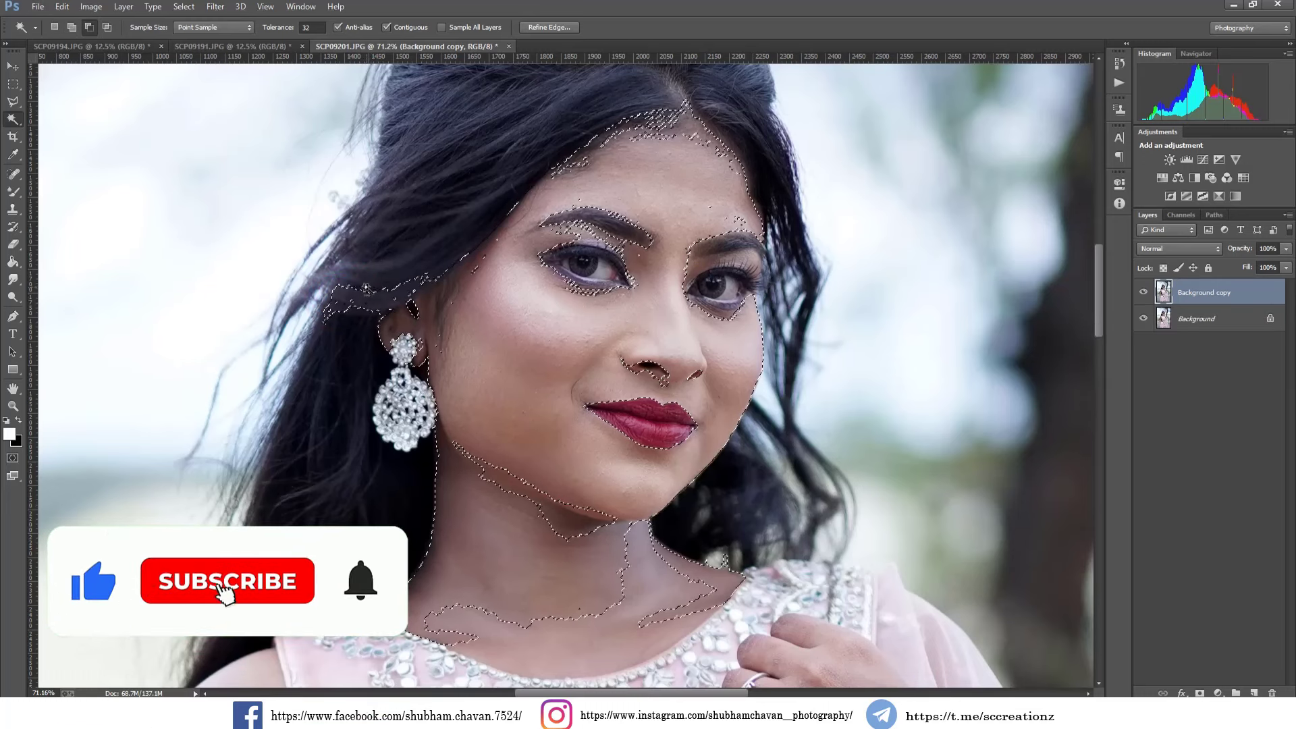
key("alt")
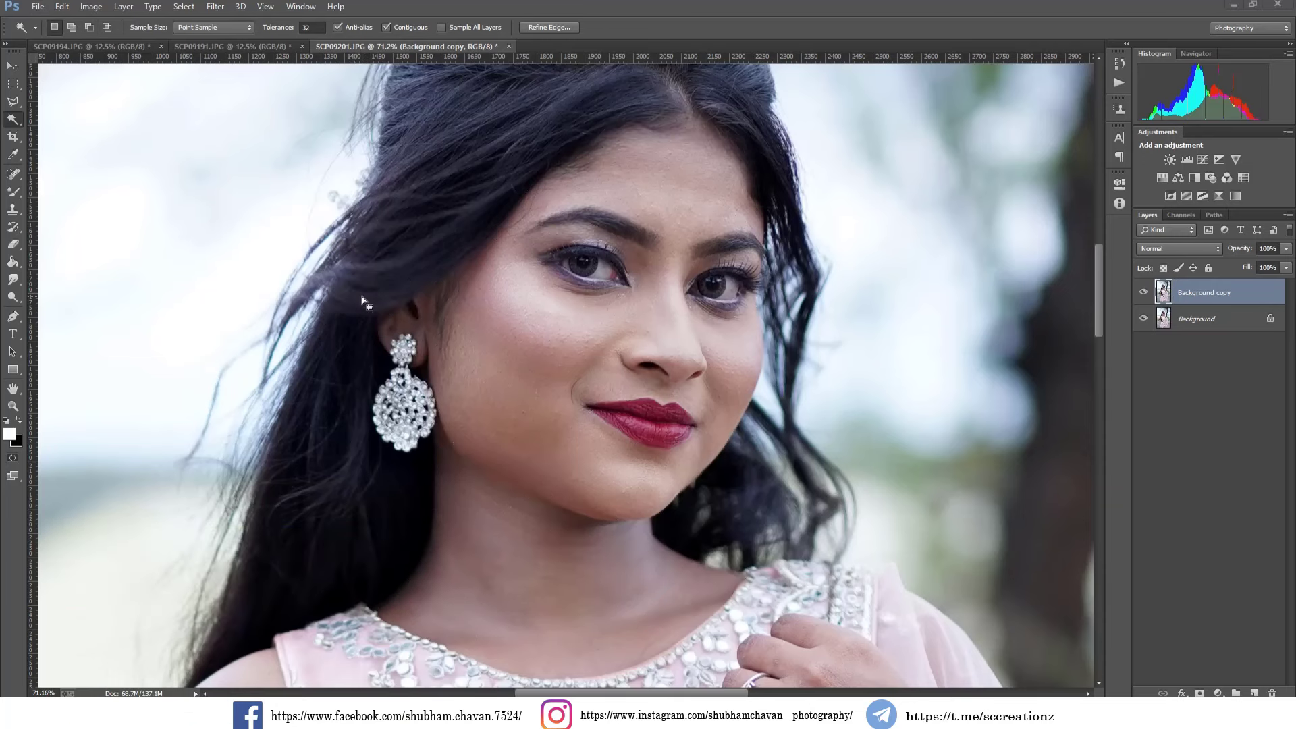
key("super")
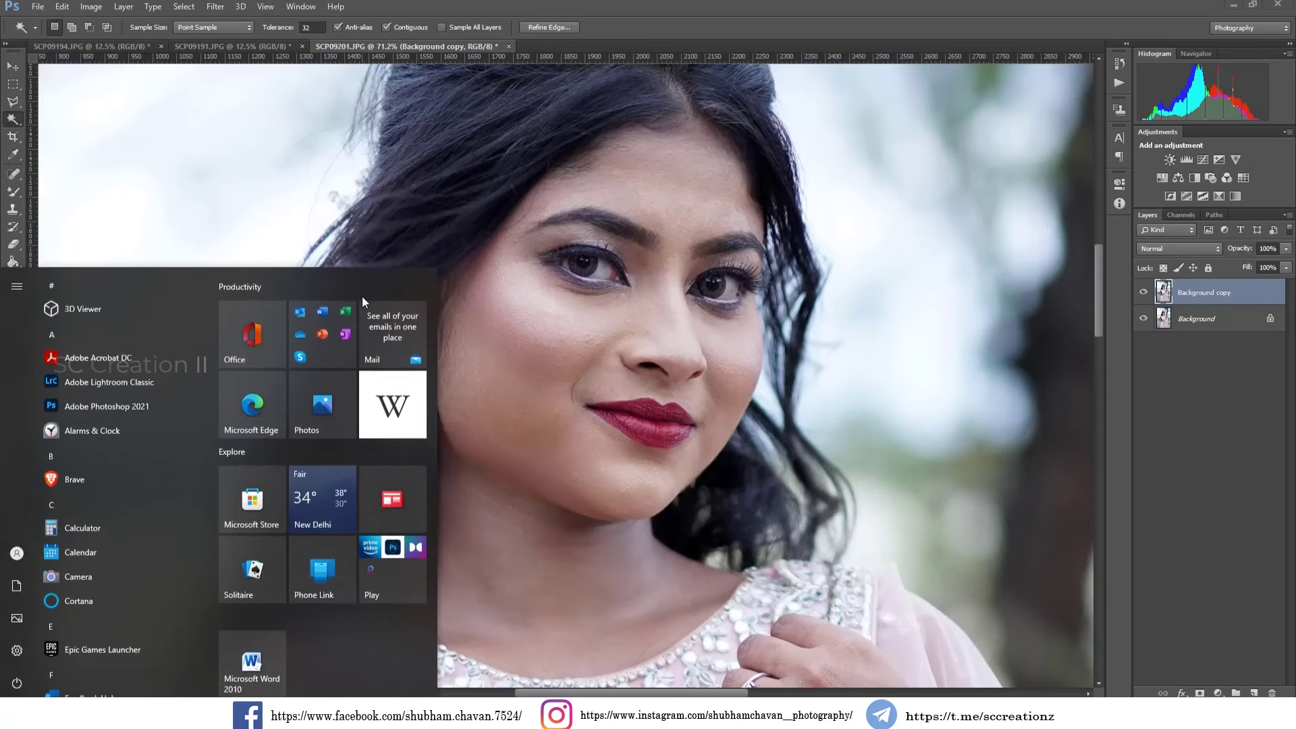
left_click(574, 2)
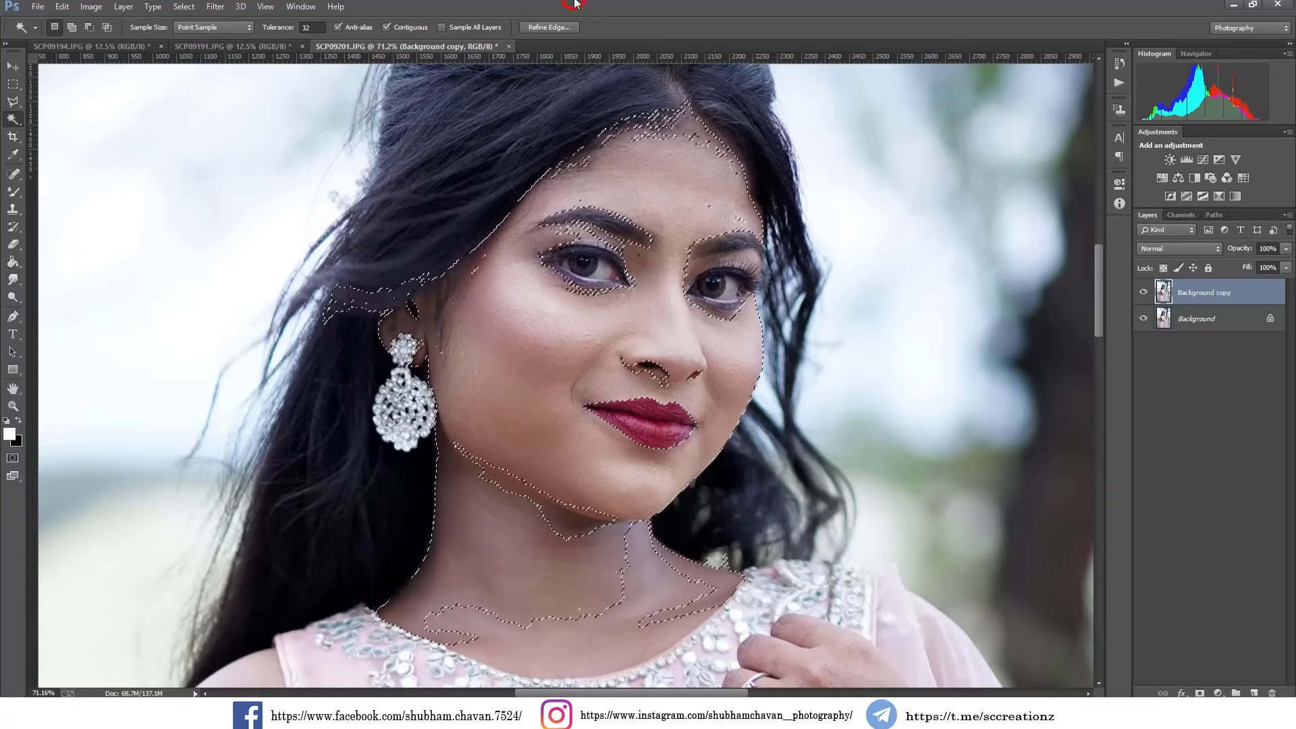
Smooth the selected skin on the Background copy layer with Imagenomic Portraiture, sampling the face's skin tone, and deselect it.
left_click(1219, 288)
left_click(215, 6)
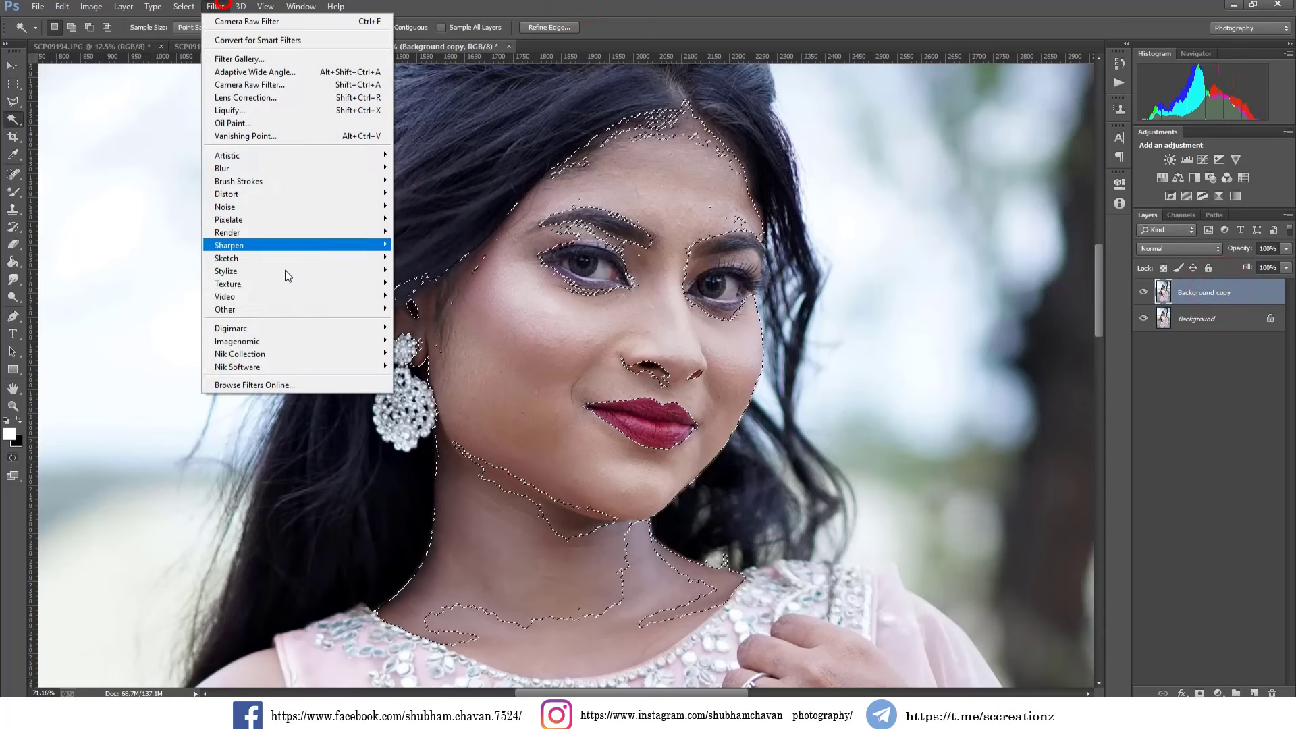
left_click(273, 340)
left_click(458, 353)
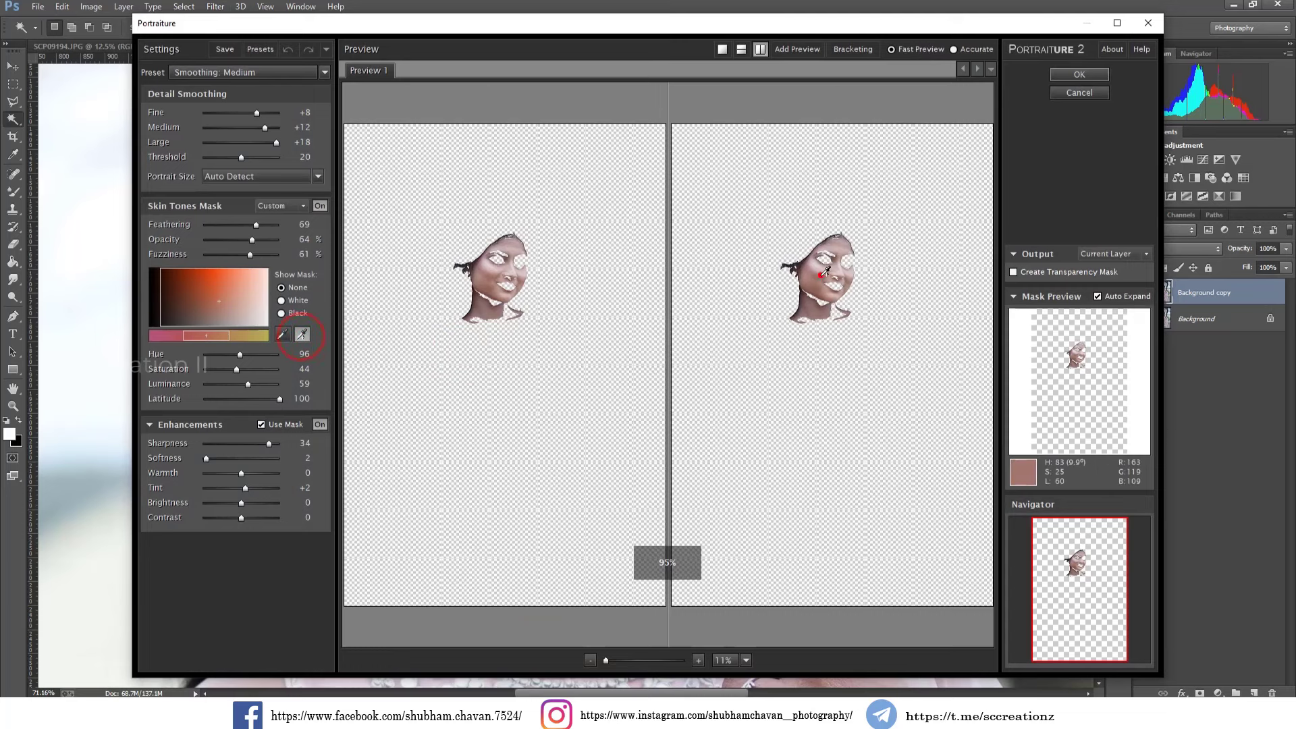
left_click(825, 272)
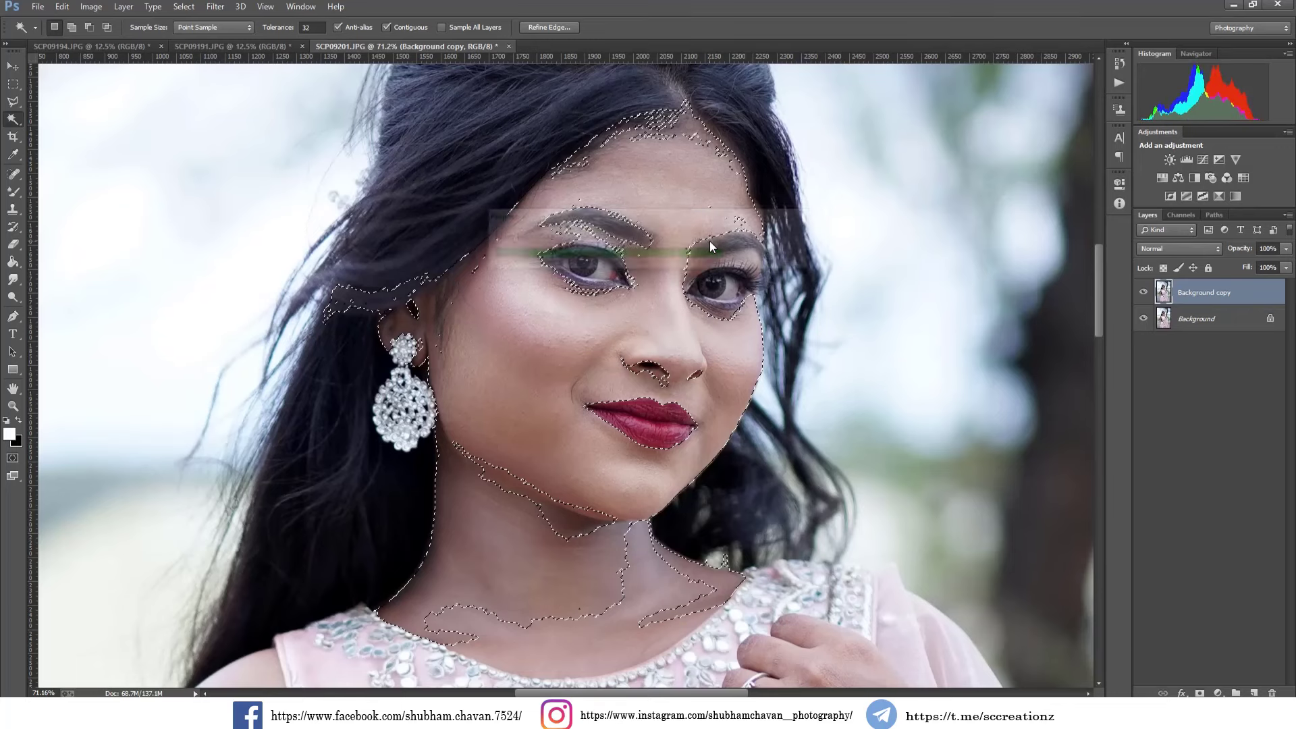
left_click(1142, 296)
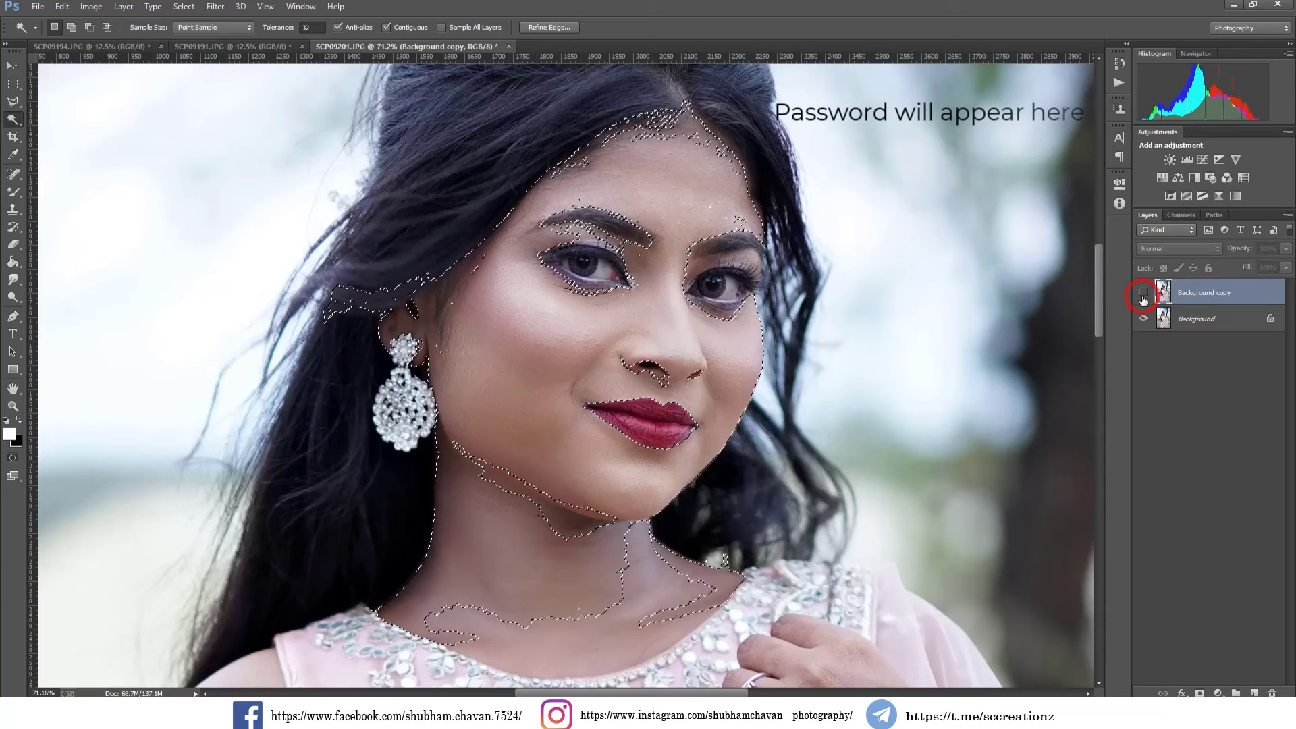
left_click(1143, 296)
key("ctrl+d")
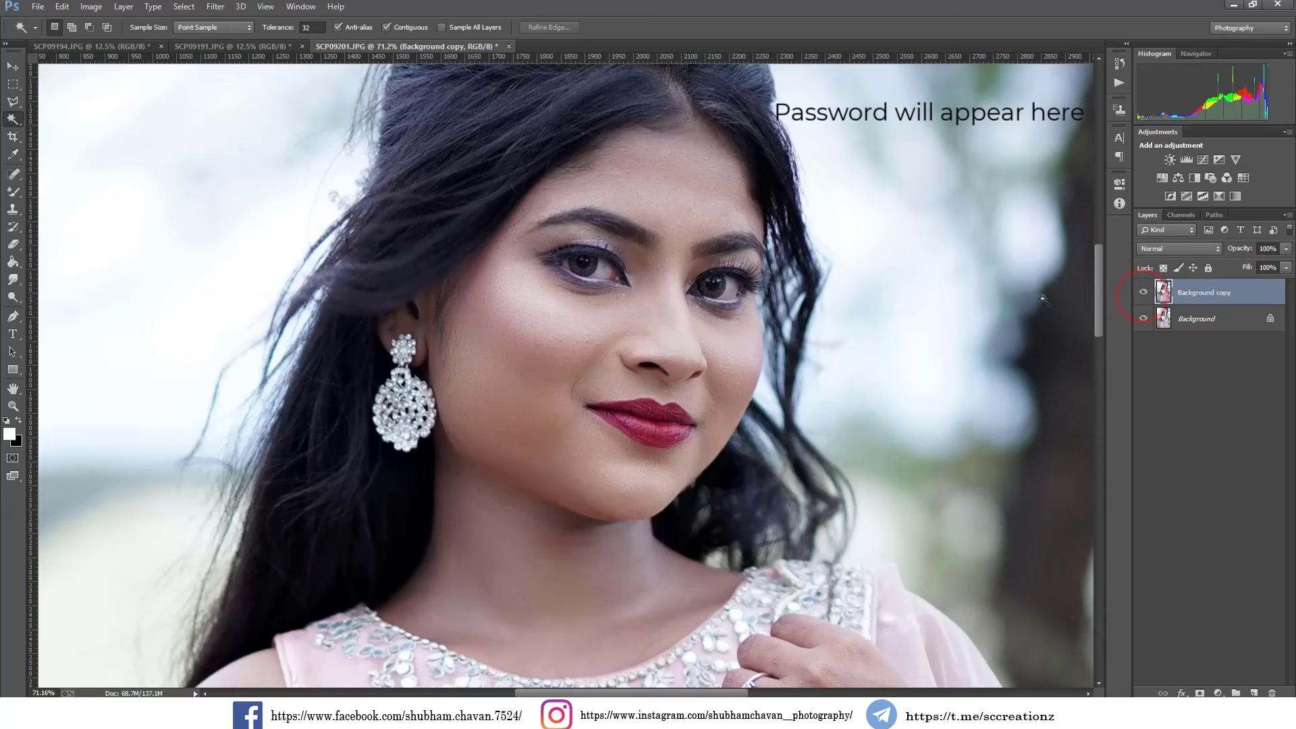
Compare the smoothed face with the original by toggling the visibility of the Background copy layer.
left_click(1142, 295)
left_click(1143, 296)
scroll(657, 297, "up", 2)
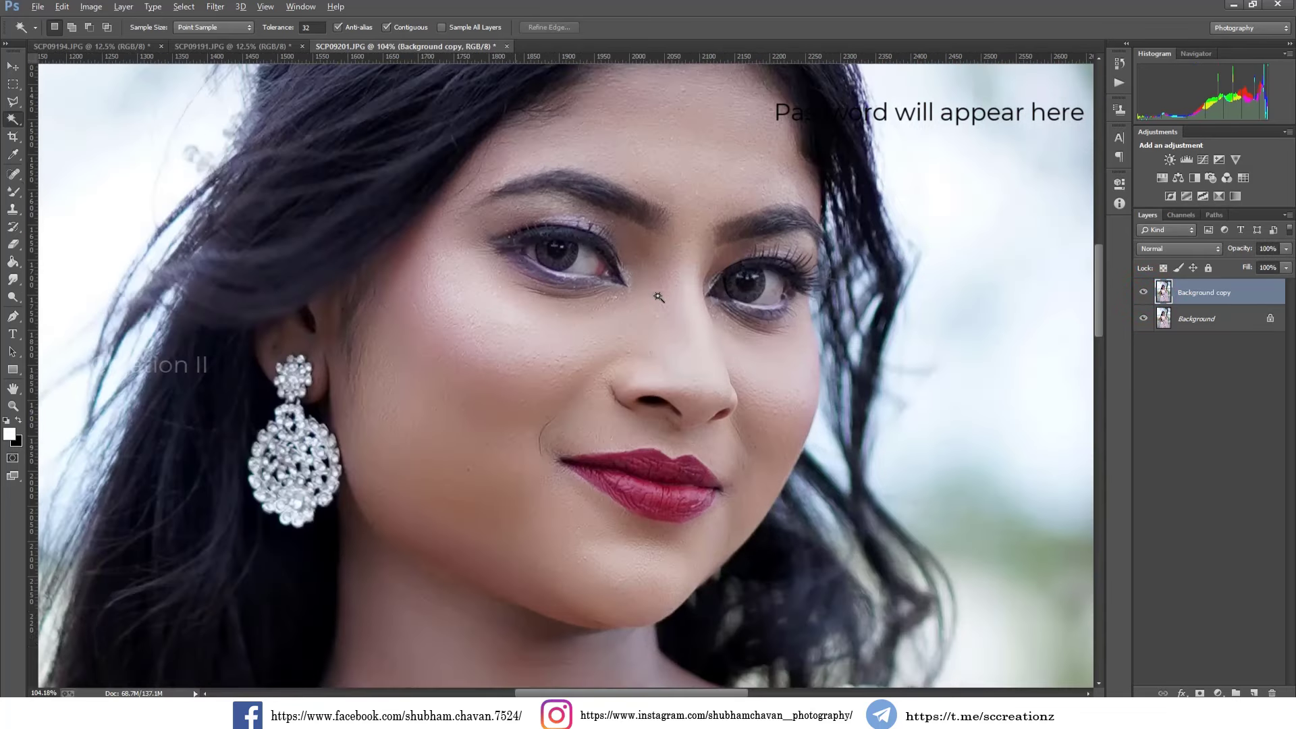
scroll(658, 297, "up", 1)
left_click(1138, 295)
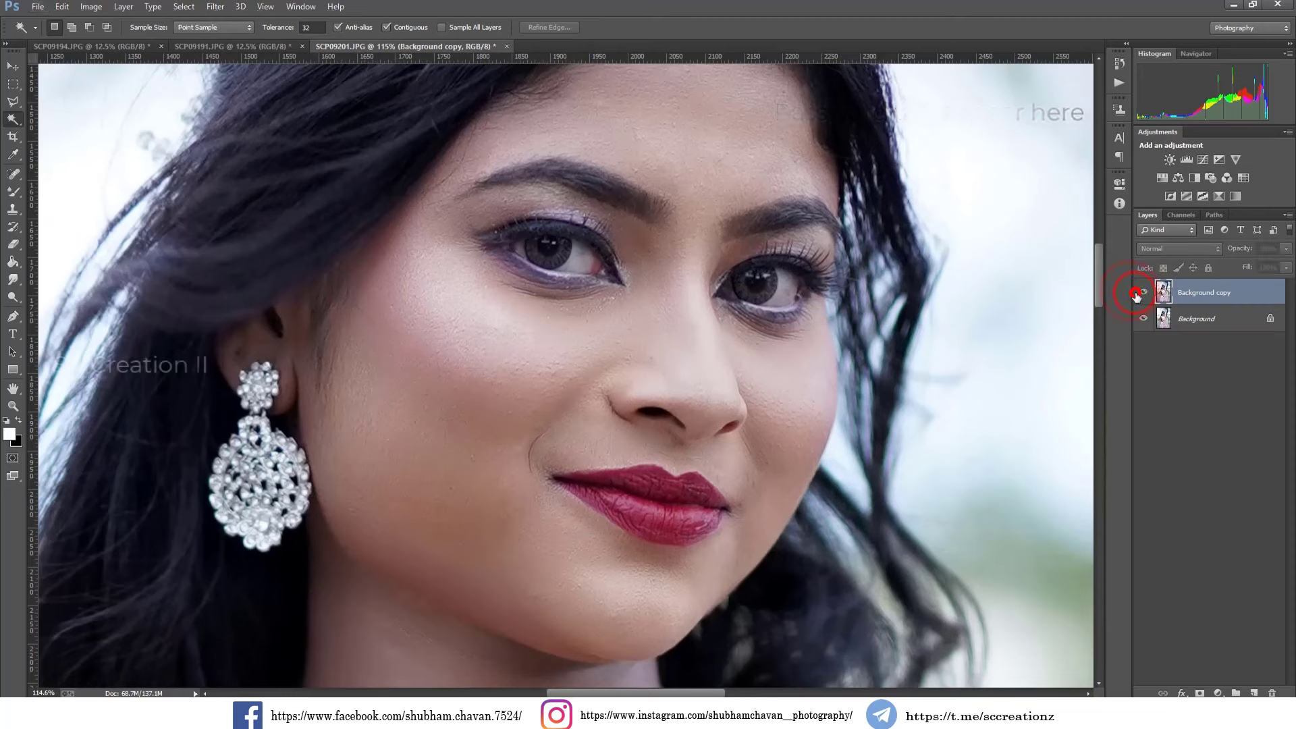
left_click(1138, 295)
Blend the skin on the cheeks and forehead with the Mixer Brush on the Background copy layer, and compare it with the original.
left_click_drag(10, 193, 59, 228)
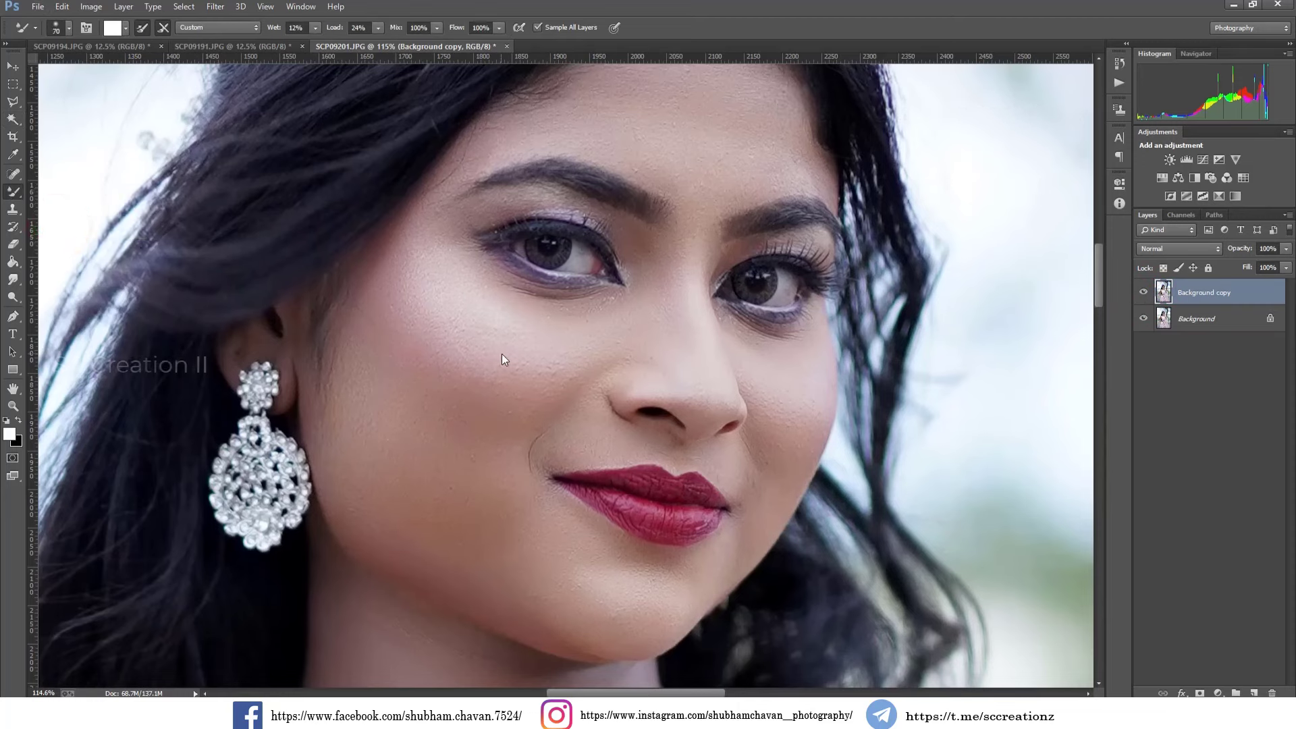
mouse_move(558, 364)
left_mouse_down()
mouse_move(485, 366)
mouse_move(544, 369)
mouse_move(485, 381)
mouse_move(551, 370)
mouse_move(423, 366)
mouse_move(412, 327)
mouse_move(440, 417)
mouse_move(578, 367)
mouse_move(384, 401)
left_mouse_up()
mouse_move(473, 323)
left_mouse_down()
mouse_move(434, 313)
mouse_move(494, 335)
mouse_move(601, 339)
mouse_move(560, 338)
left_mouse_up()
scroll(734, 180, "up", 2)
mouse_move(758, 179)
left_mouse_down()
mouse_move(746, 203)
mouse_move(701, 133)
left_mouse_up()
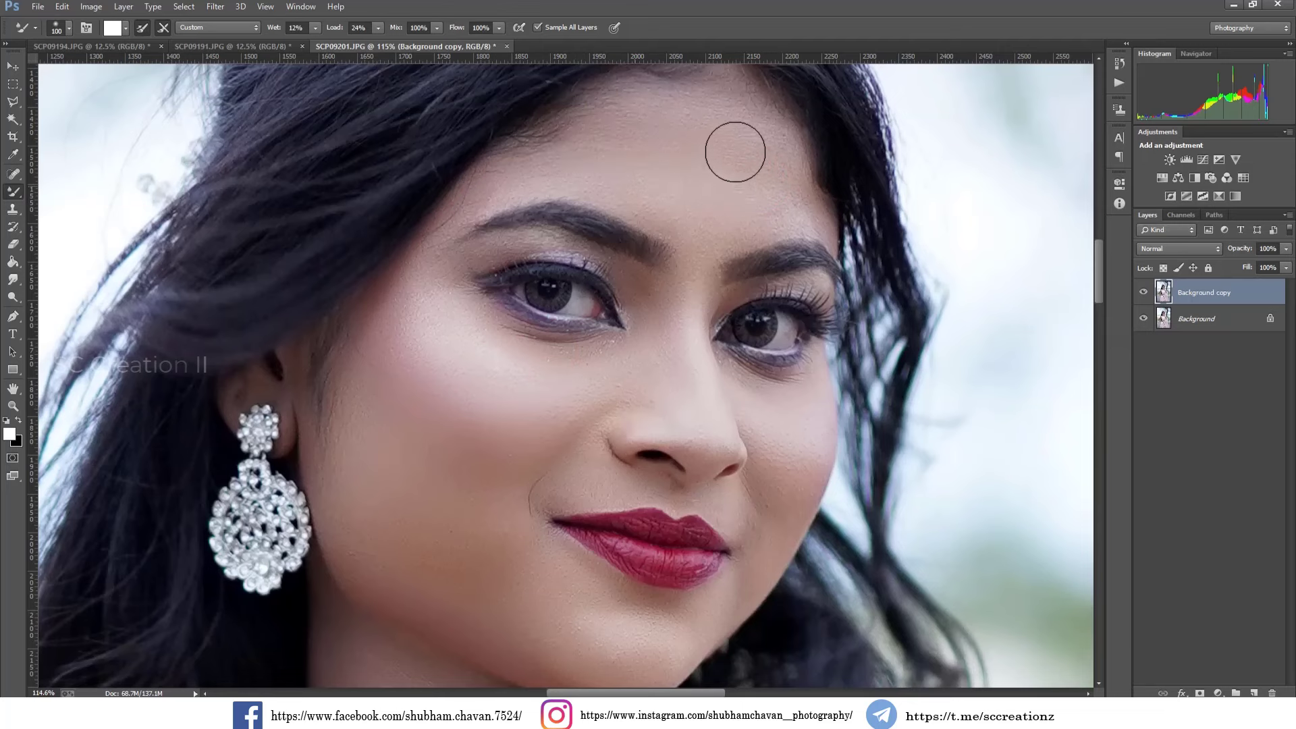
scroll(744, 175, "down", 2)
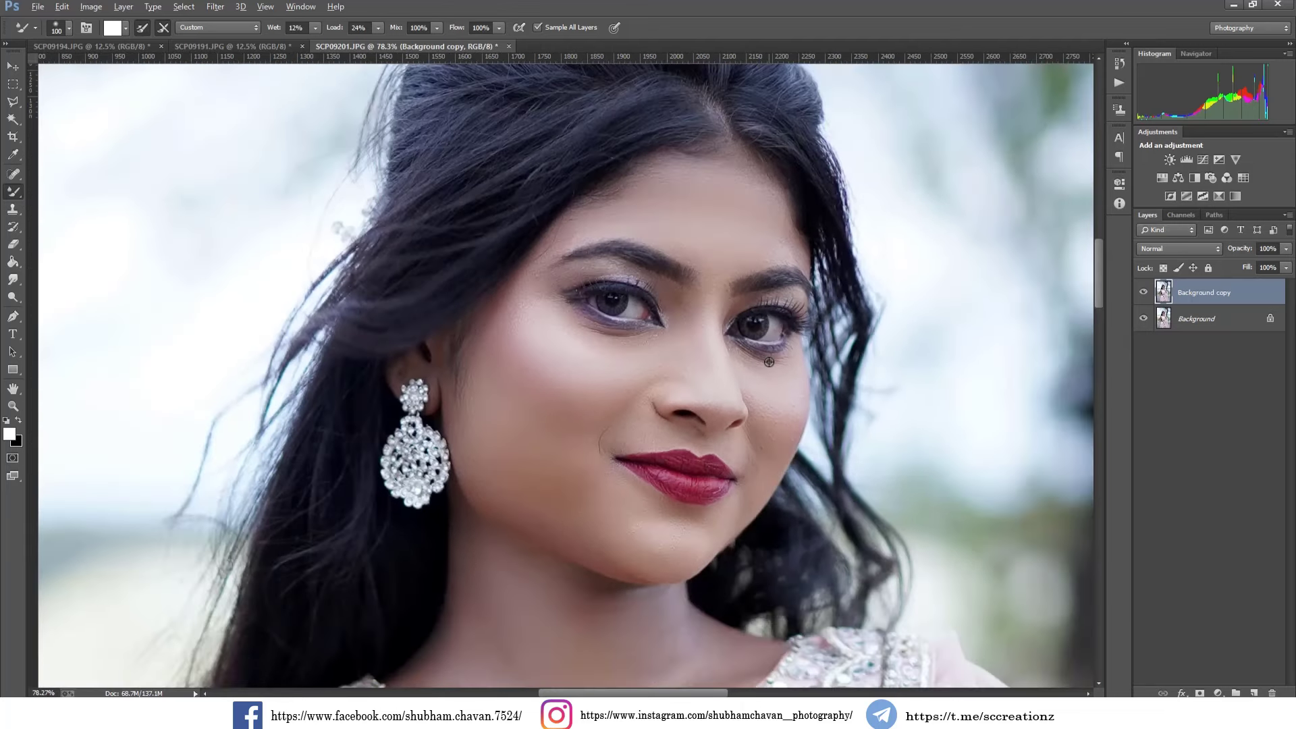
left_click_drag(780, 401, 767, 423)
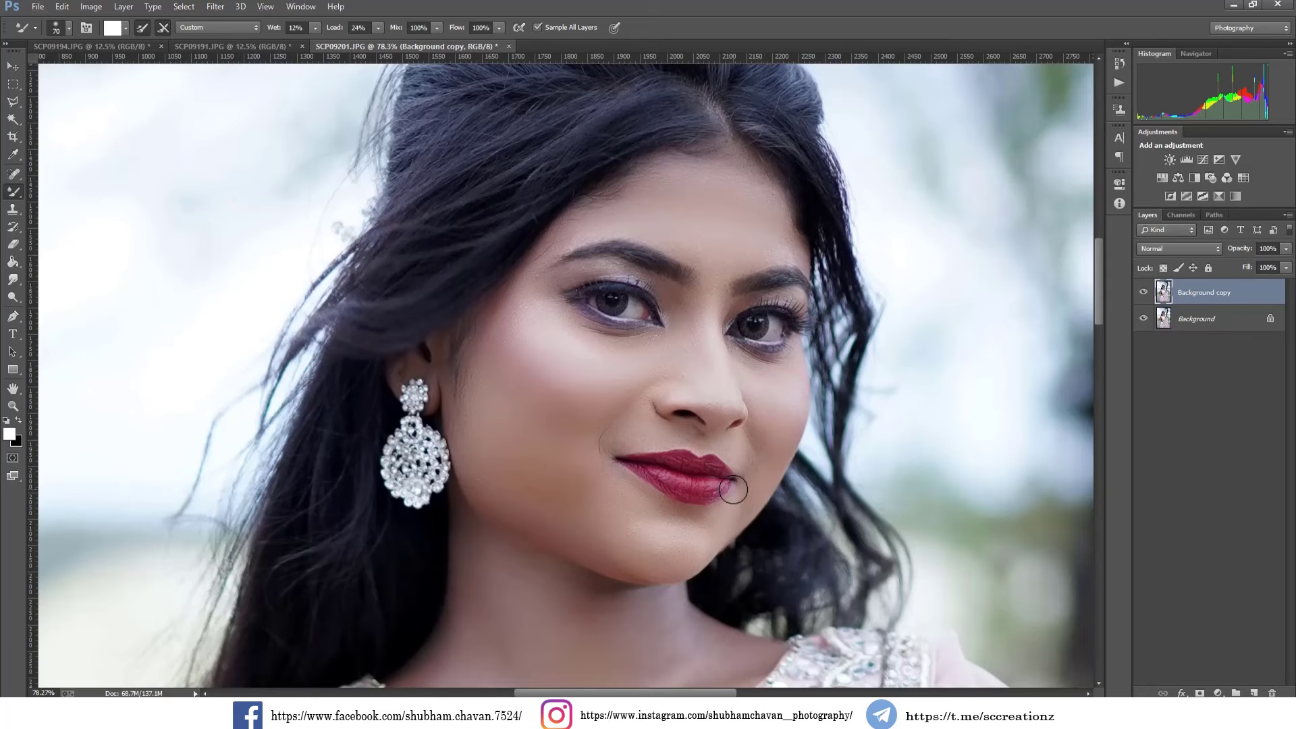
left_click(1145, 292)
Lighten the skin on the bent arm and the raised hand with an enlarged Dodge brush, using the Shadows range at 14% exposure.
scroll(855, 299, "down", 4)
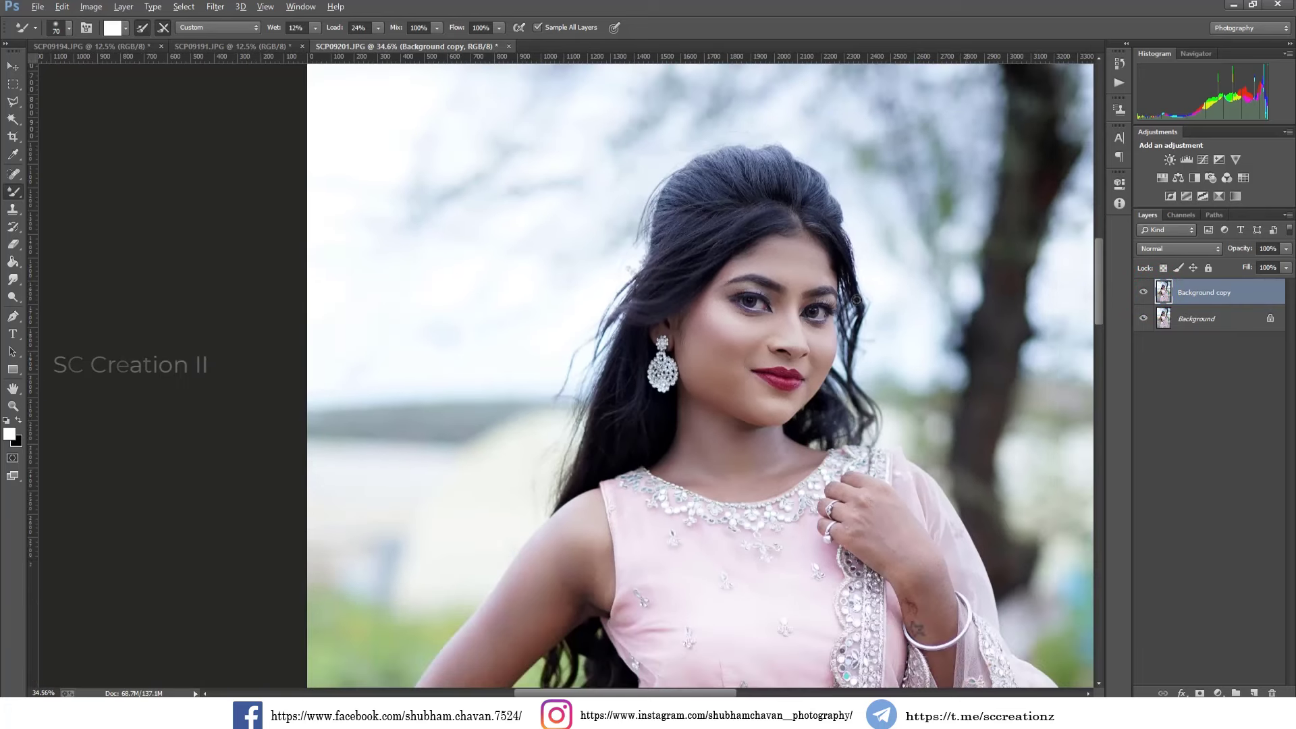
scroll(857, 300, "down", 3)
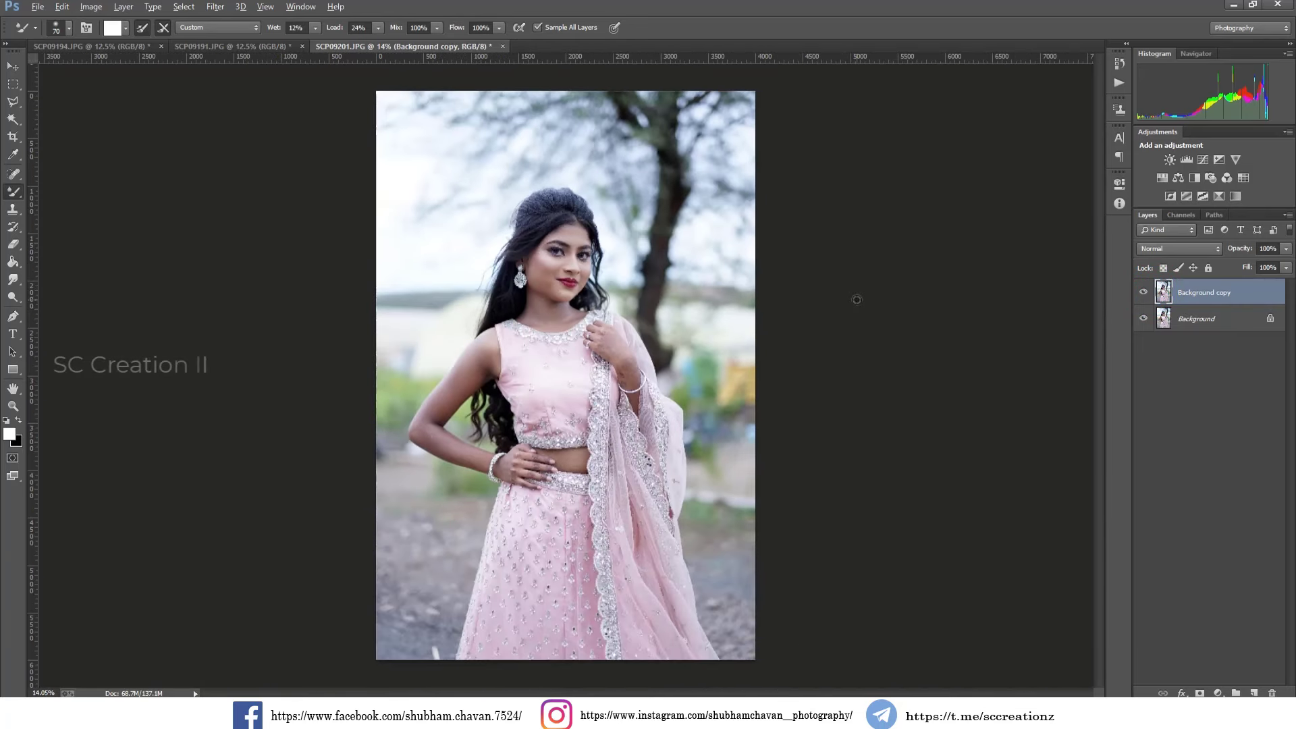
left_click(11, 298)
left_click(58, 294)
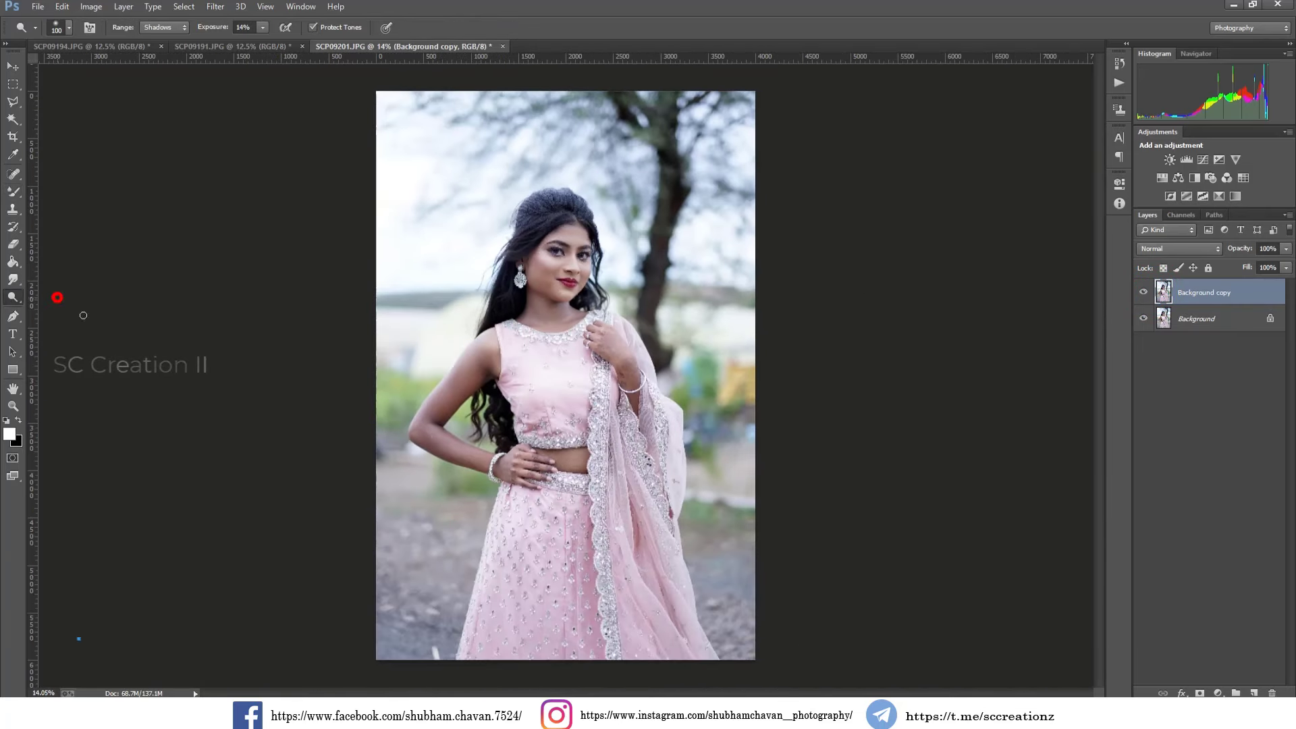
key("bracketright")
key("bracketright")
key("bracketright")
key("bracketright")
key("bracketright")
key("bracketright")
key("bracketright")
key("bracketright")
key("bracketright")
key("bracketright")
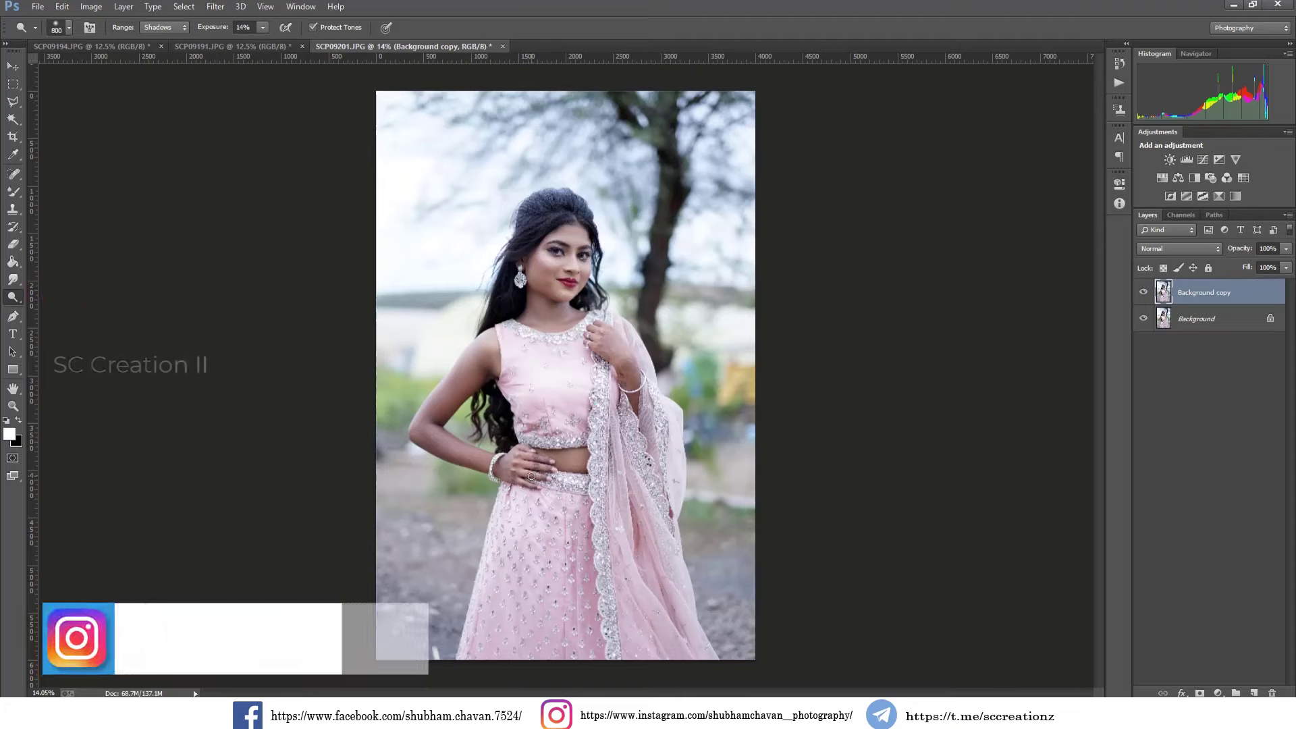
mouse_move(494, 466)
left_mouse_down()
mouse_move(404, 427)
mouse_move(432, 426)
mouse_move(494, 362)
mouse_move(446, 400)
mouse_move(479, 363)
left_mouse_up()
left_click_drag(600, 351, 614, 373)
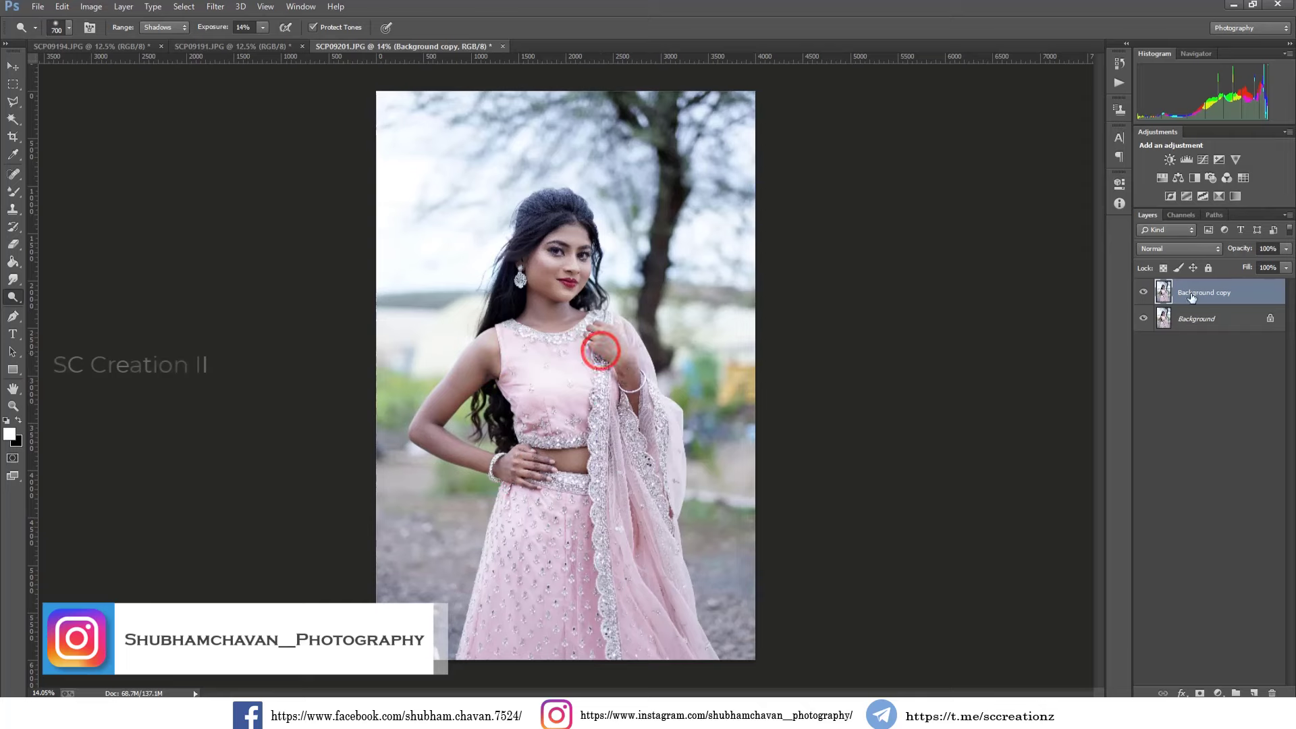
Merge the Background copy down into the Background, and duplicate the result as a layer named camera raw.
right_click(1148, 292)
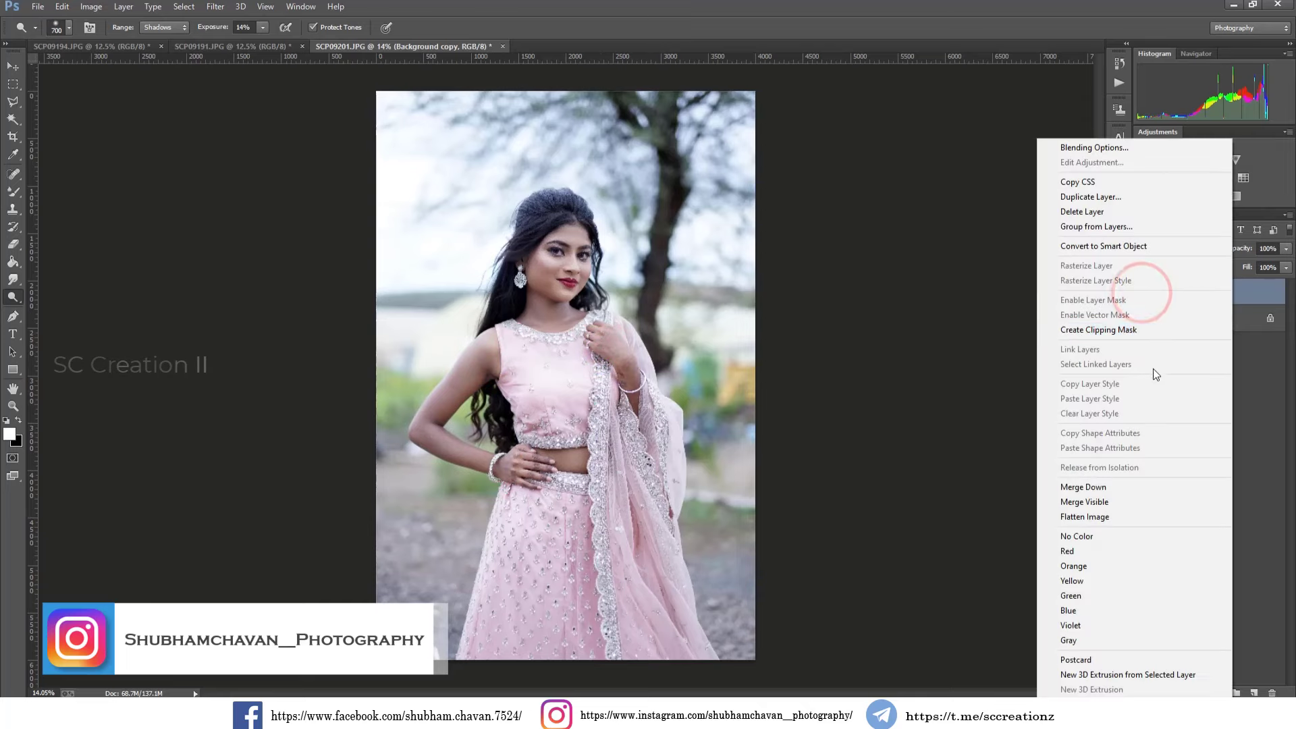
left_click(1120, 487)
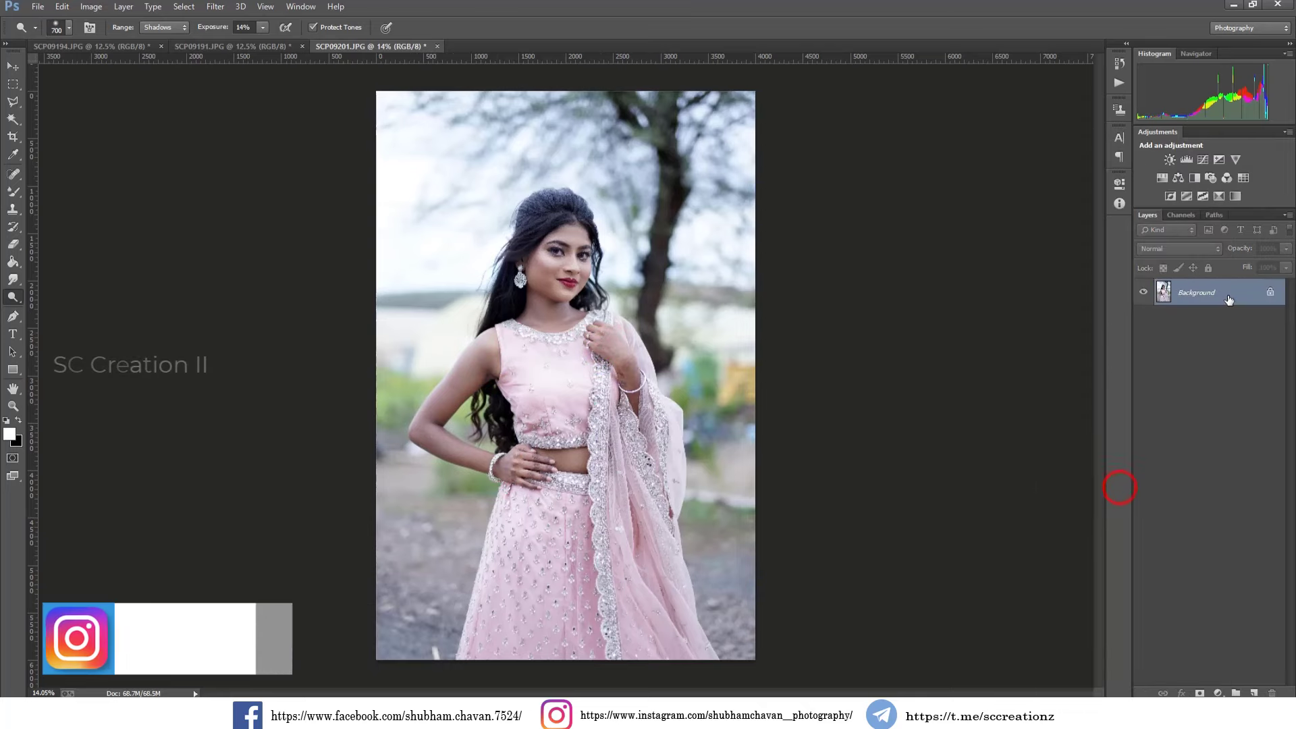
right_click(1228, 300)
left_click(1156, 328)
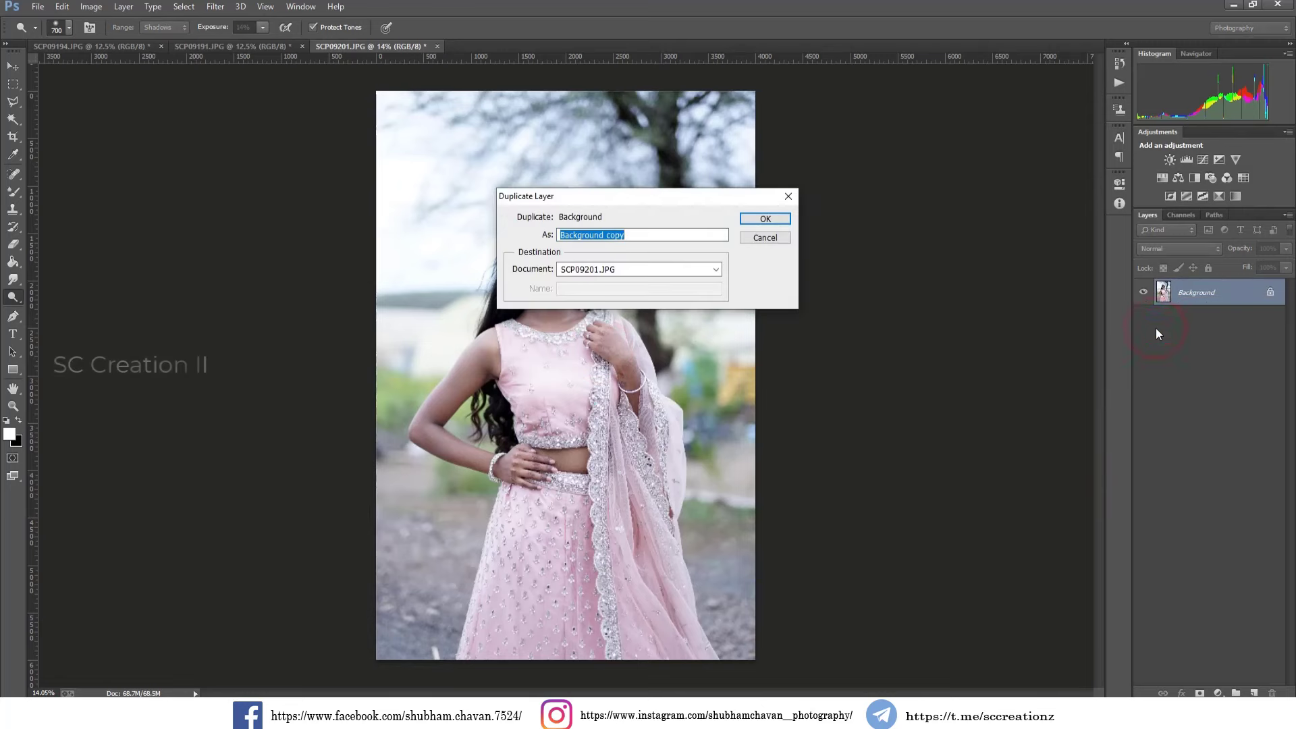
key("Return")
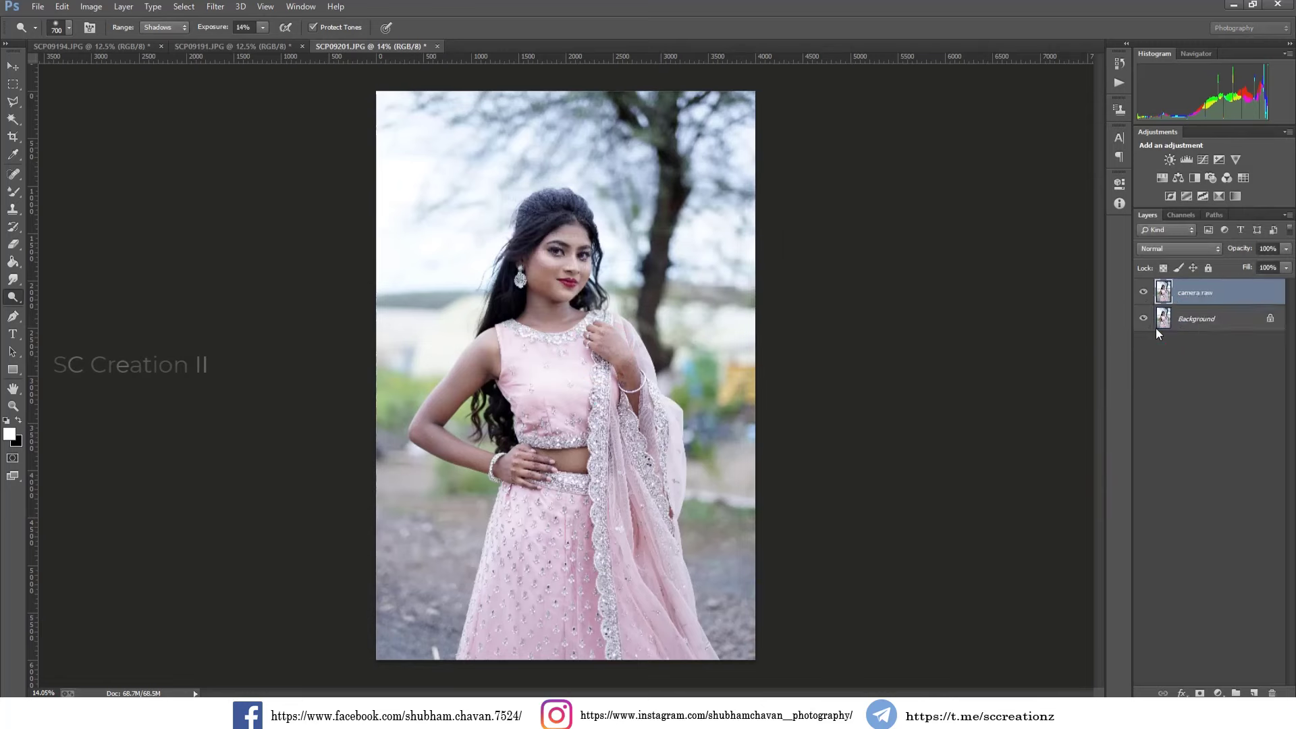
In the Camera Raw Filter, set Contrast -15, Highlights -67, Shadows +34, Whites +25, Blacks -44 and Clarity +9 for the camera raw layer.
left_click(215, 6)
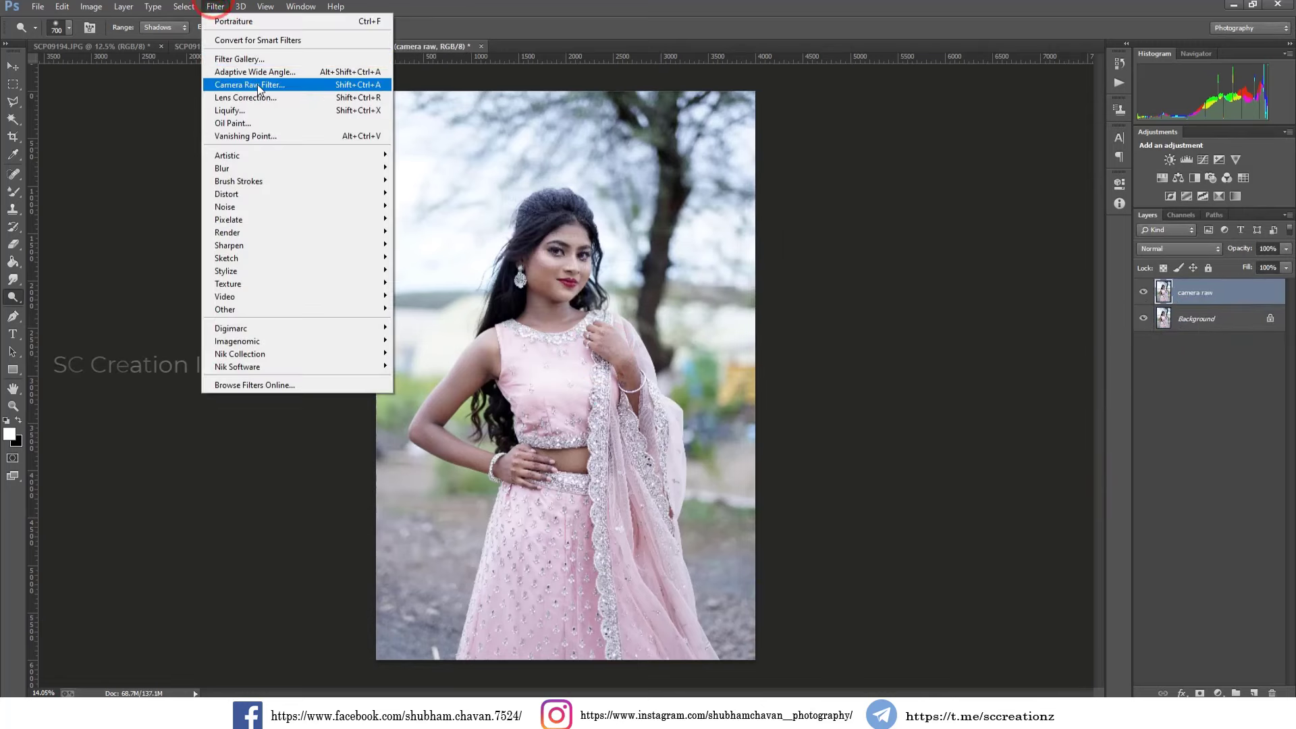
left_click(290, 90)
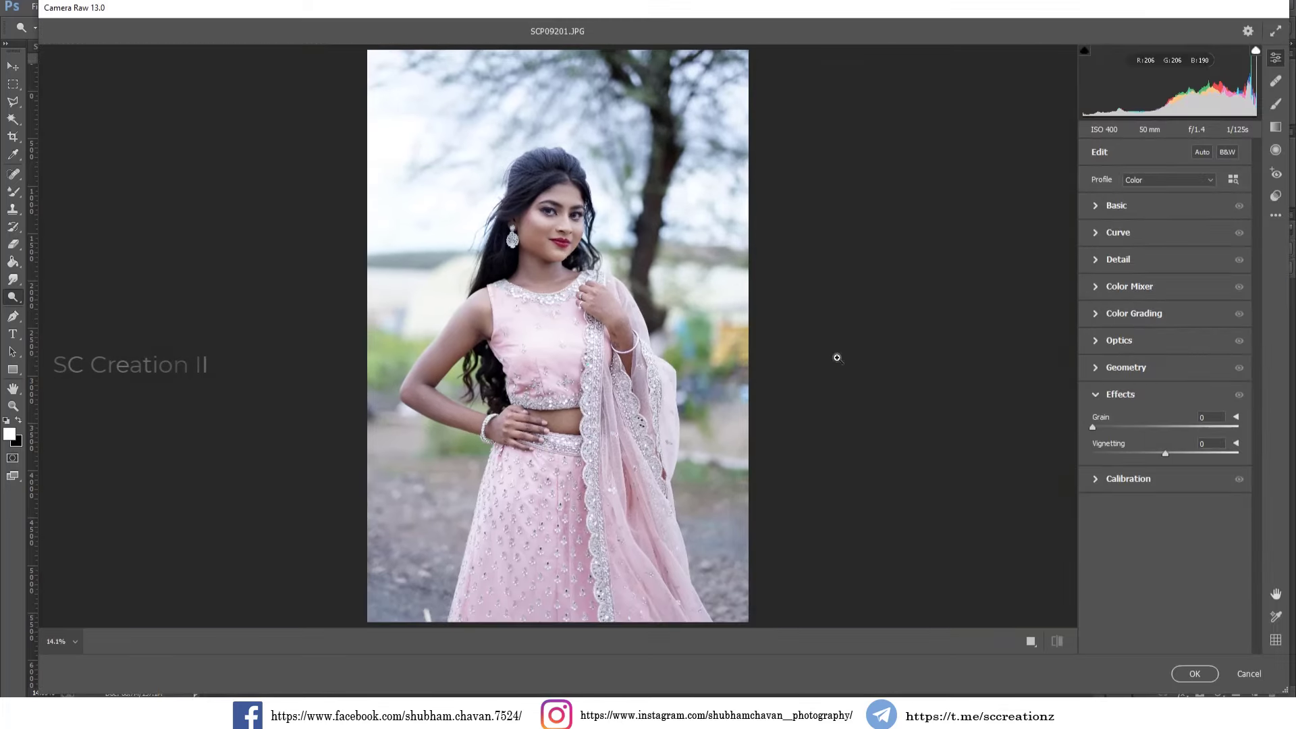
left_click(1102, 208)
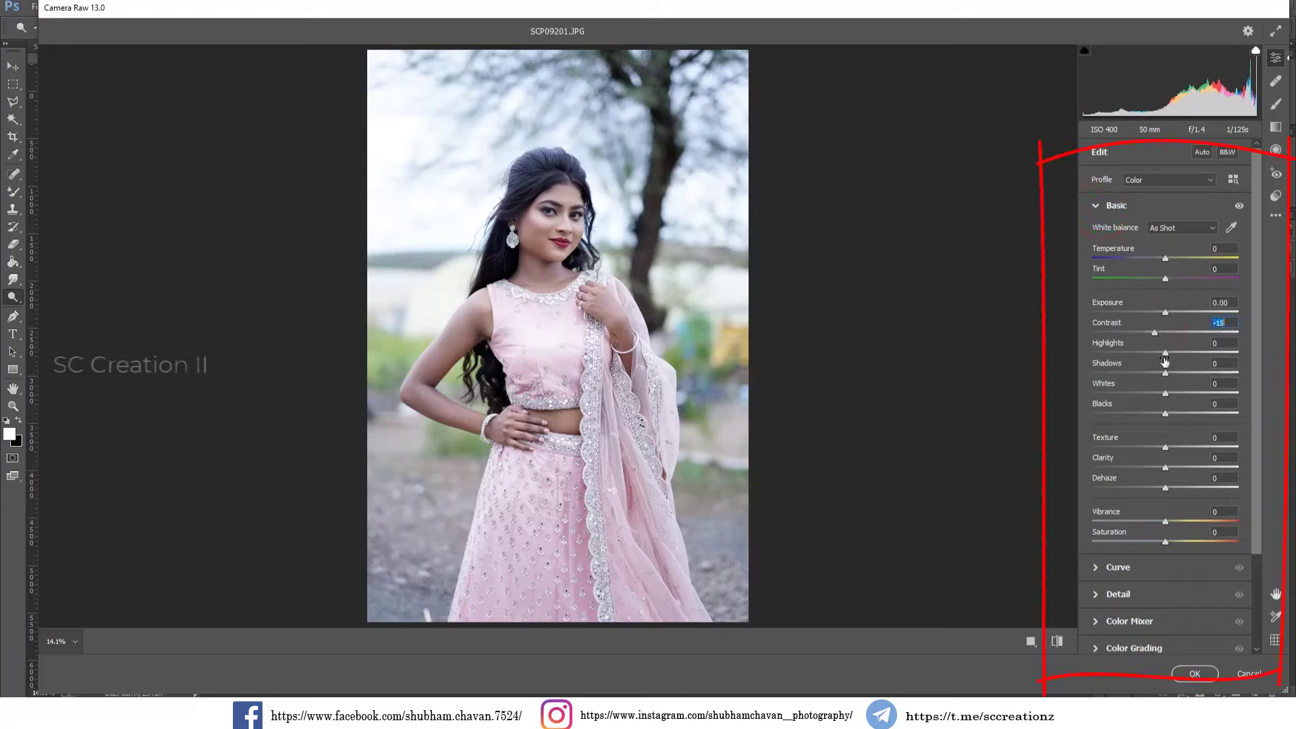
left_click_drag(1164, 353, 1119, 352)
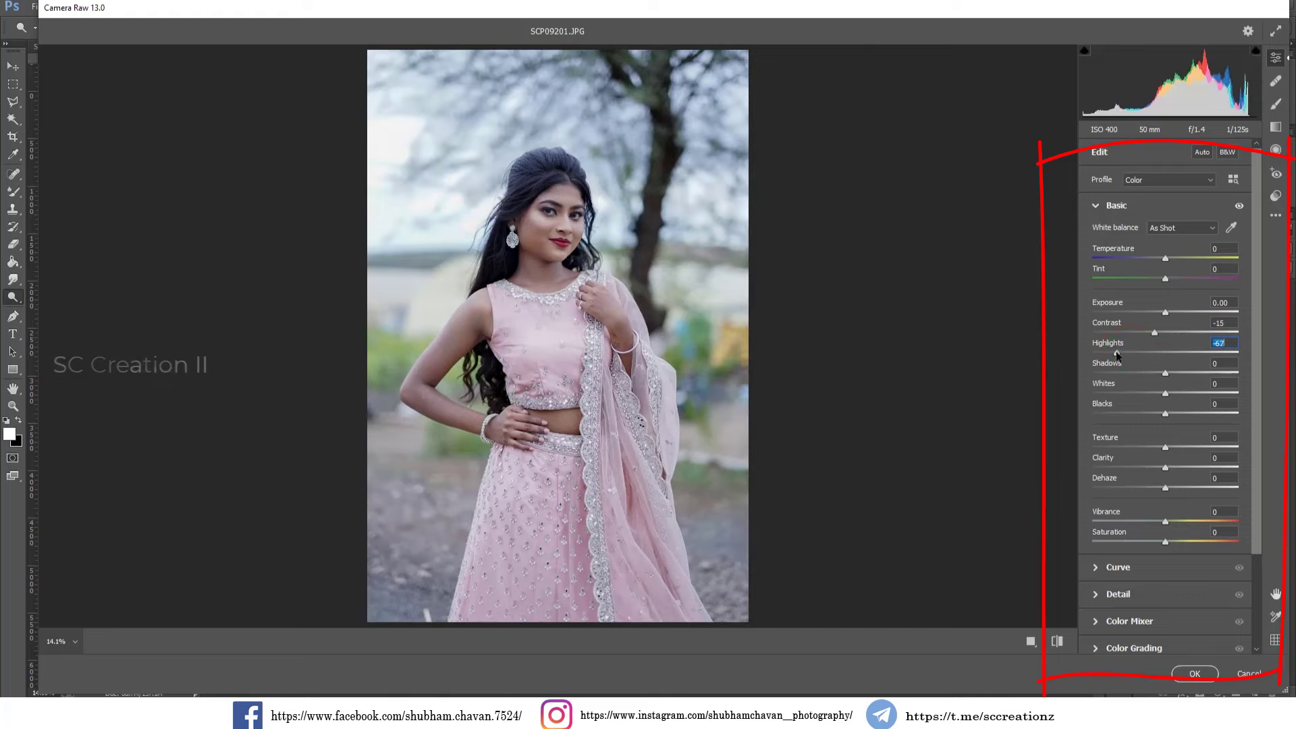
mouse_move(1167, 376)
left_mouse_down()
mouse_move(1132, 370)
mouse_move(1183, 375)
left_mouse_up()
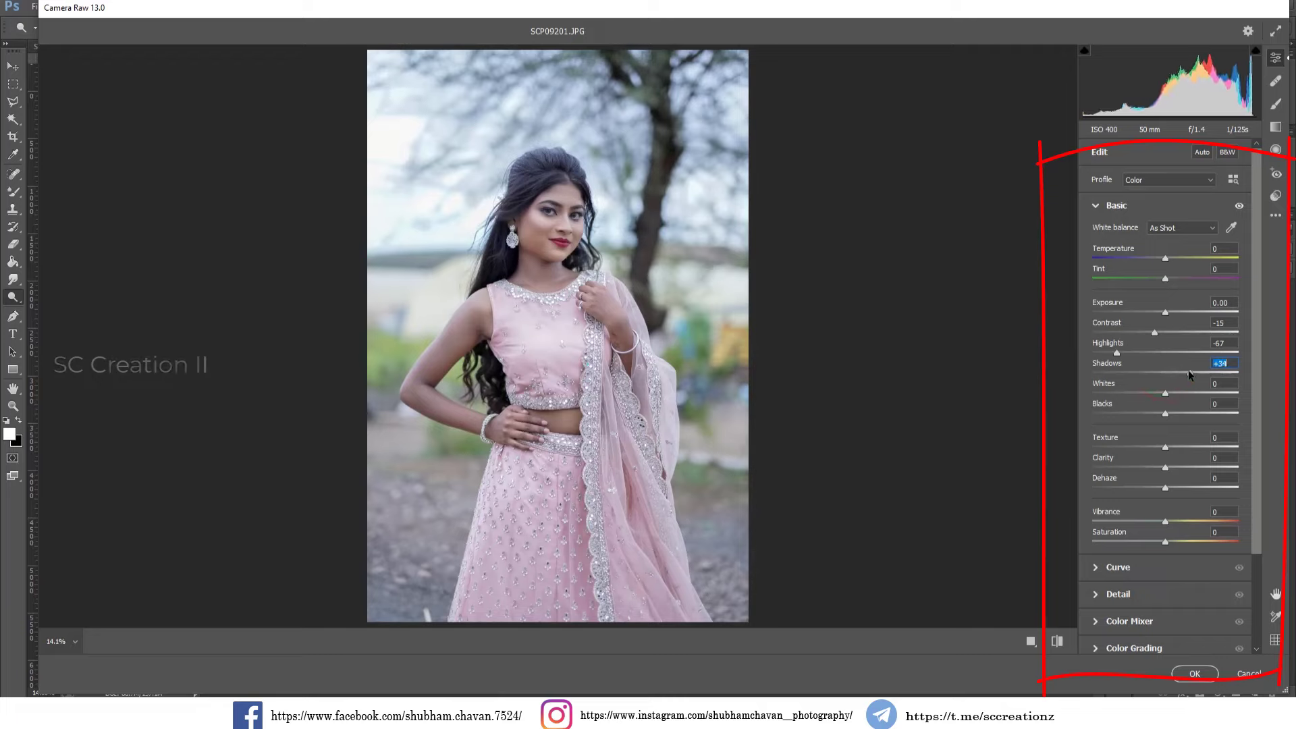
left_click_drag(1168, 392, 1152, 412)
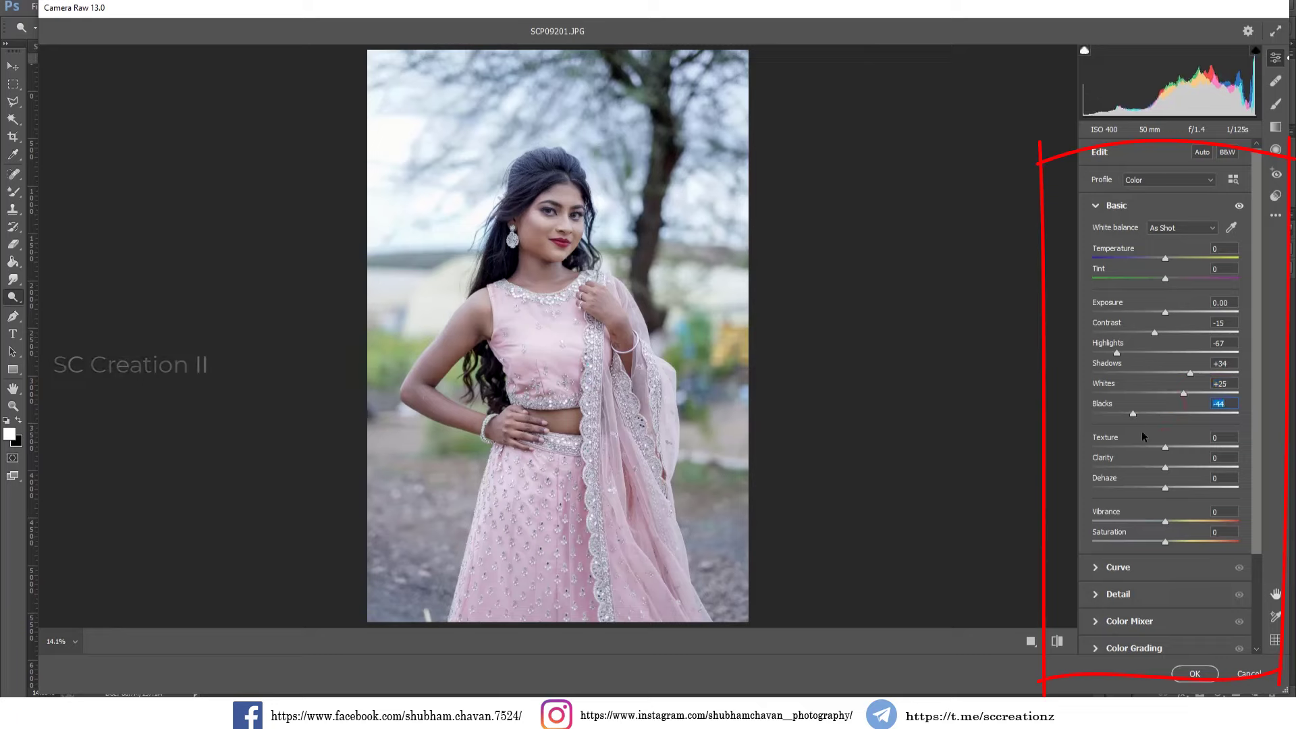
left_click_drag(1170, 463, 1176, 464)
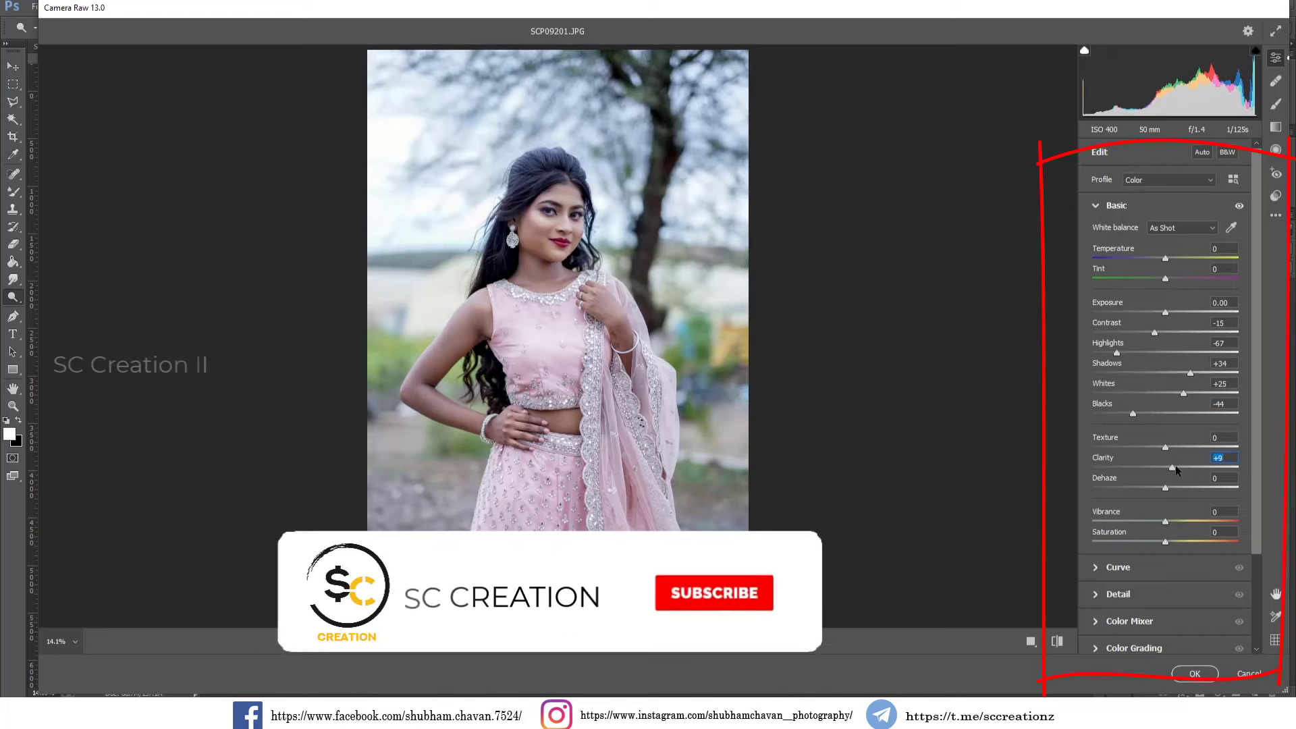
left_click(1098, 209)
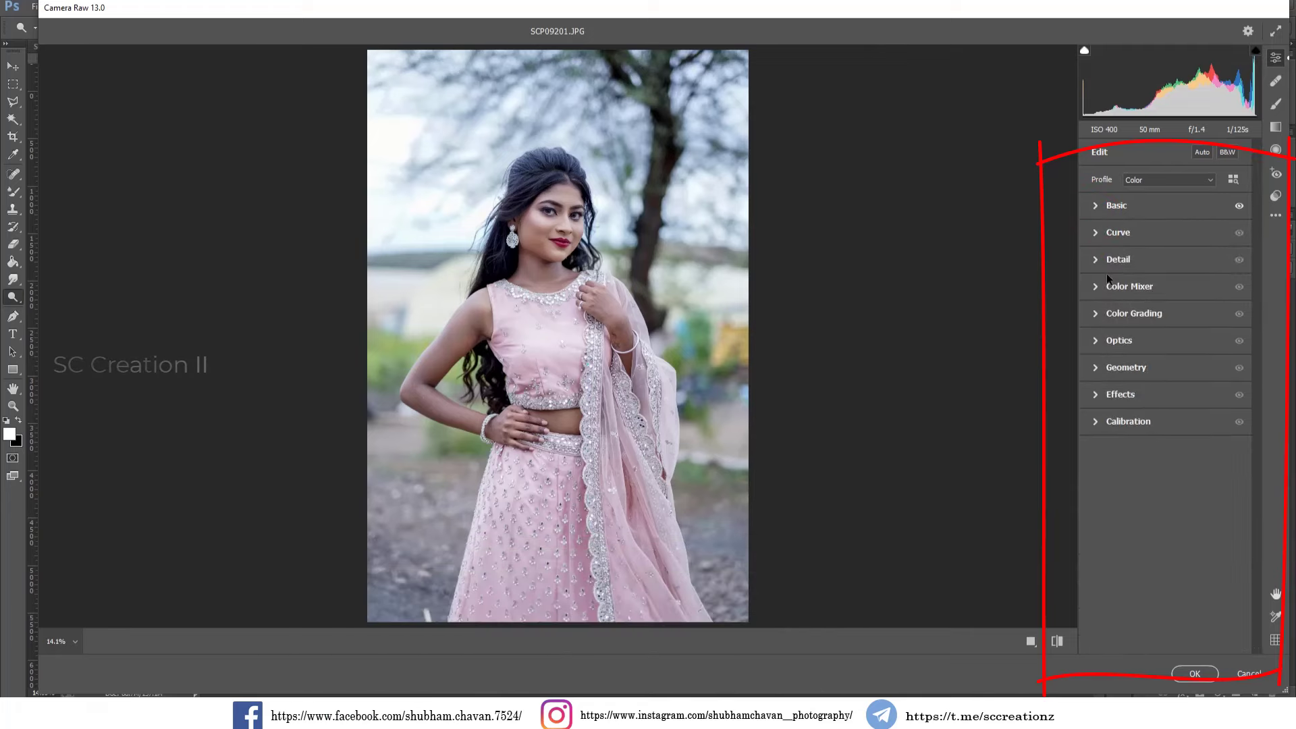
Shape the parametric tone curve with Highlights -19, Lights +10, Darks +3 and Shadows +28.
left_click(1115, 233)
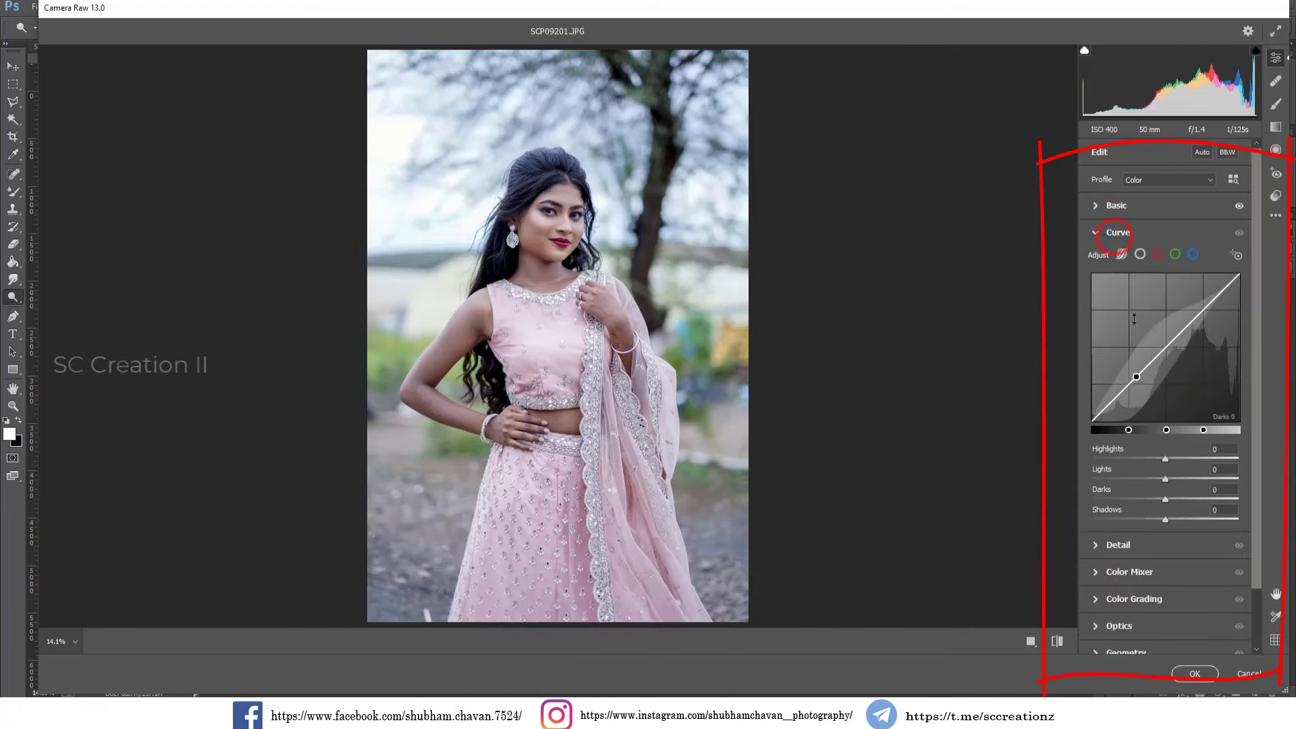
left_click_drag(1168, 456, 1188, 520)
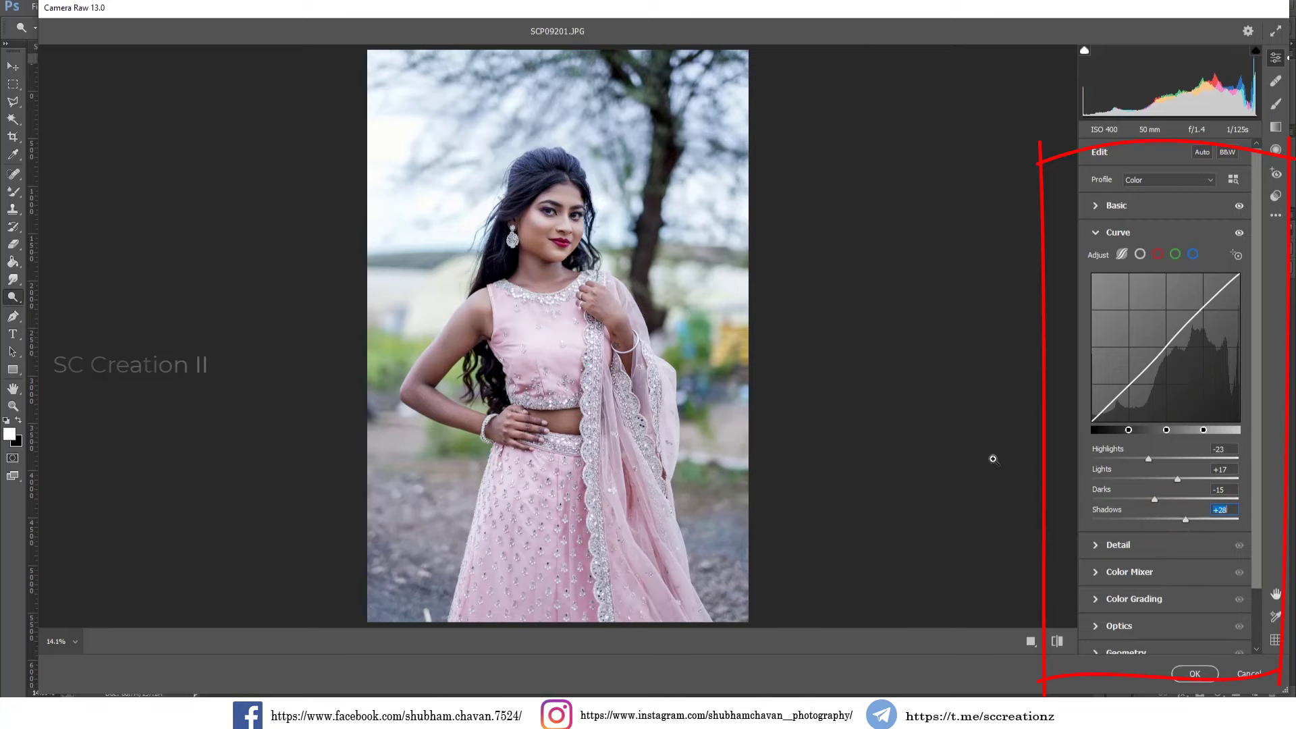
left_click(555, 231)
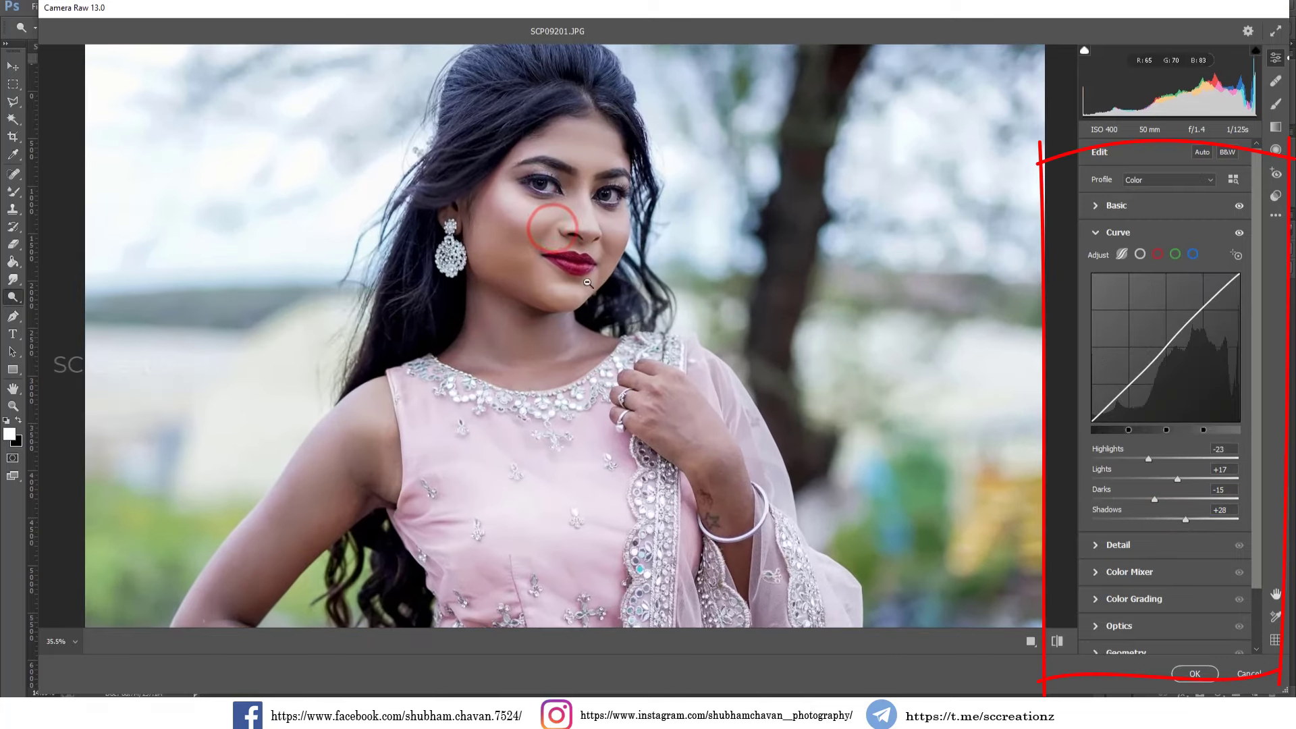
left_click(587, 283, "alt")
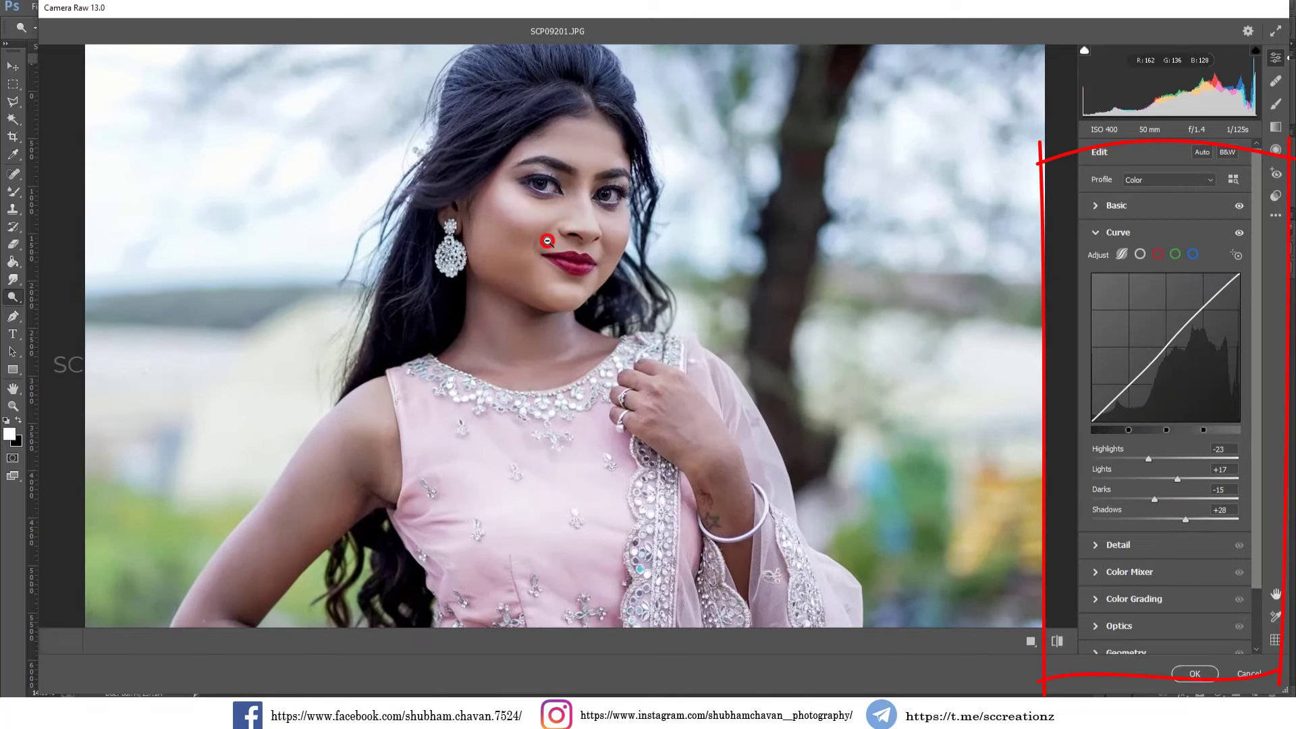
mouse_move(1158, 500)
left_mouse_down()
mouse_move(1158, 463)
mouse_move(1143, 464)
mouse_move(1172, 485)
left_mouse_up()
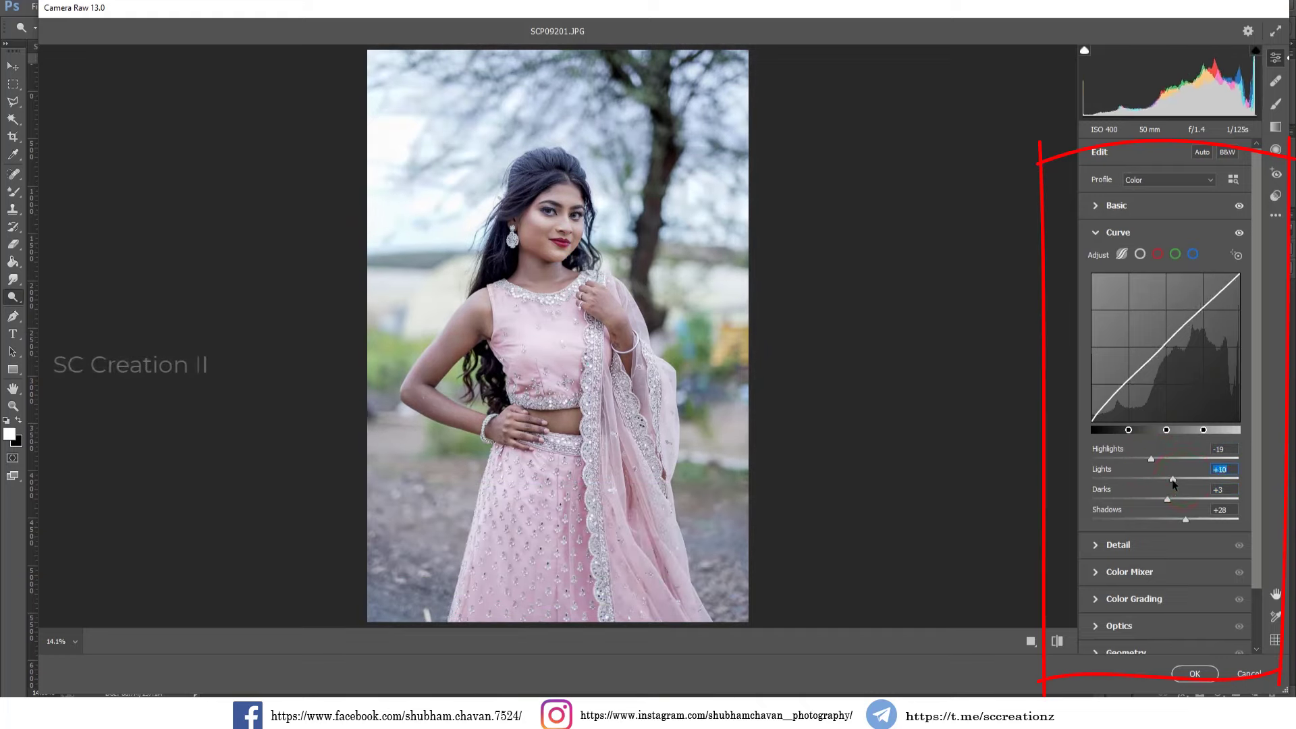
left_click(1172, 479)
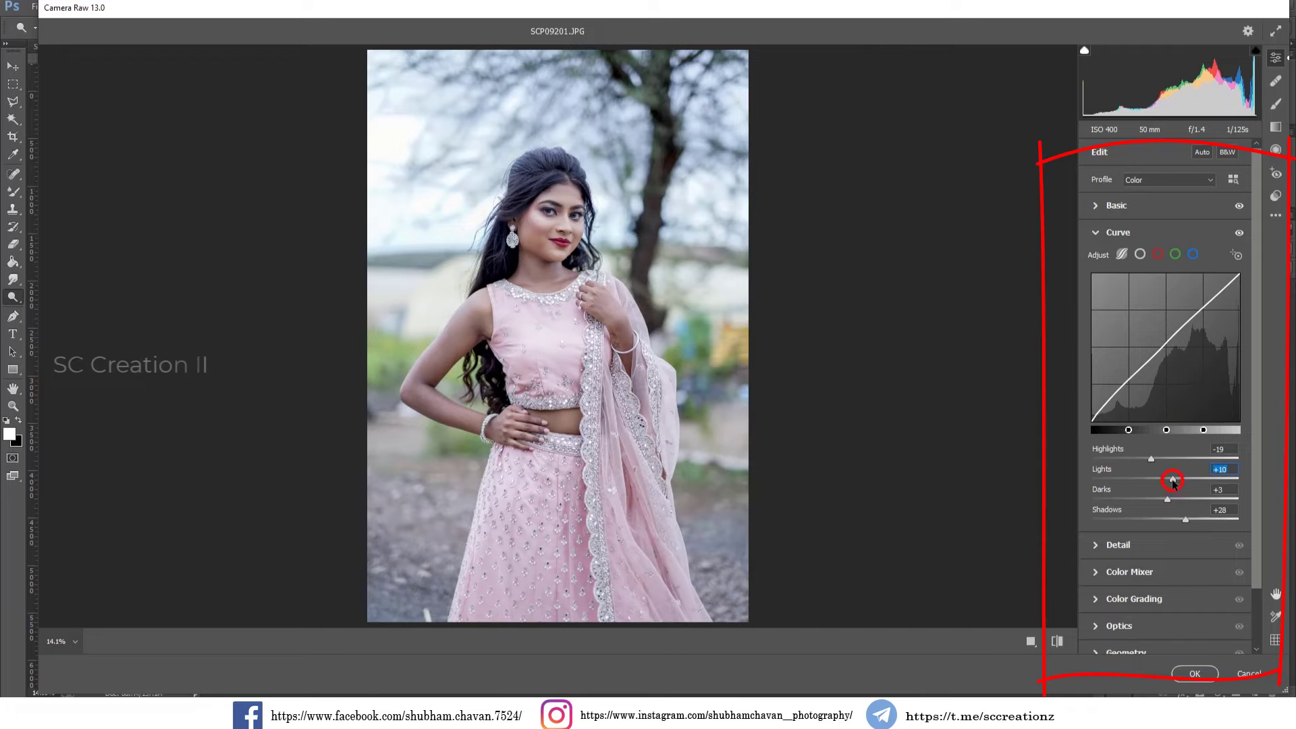
left_click(1112, 233)
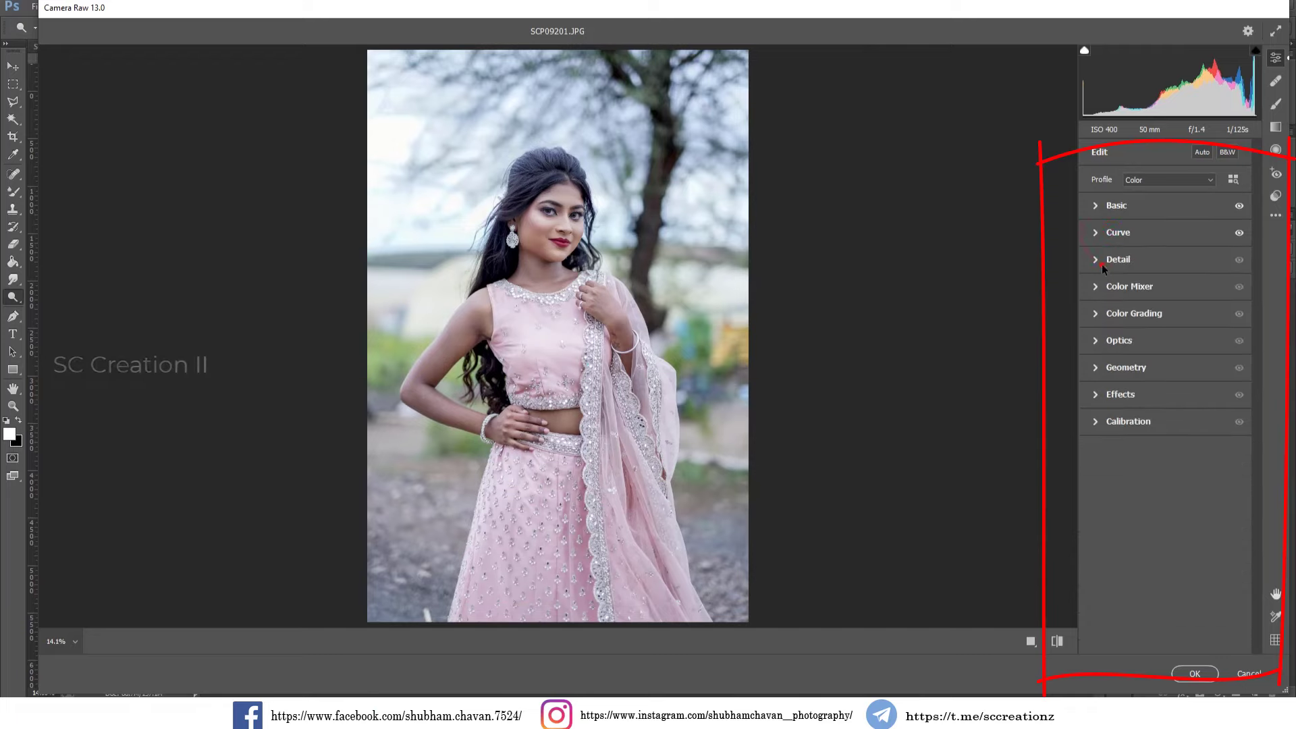
Set the Sharpening to 15 and slightly raise the Color Noise Reduction.
left_click(1101, 265)
left_click_drag(1100, 290, 1109, 290)
left_click_drag(1100, 345, 1105, 347)
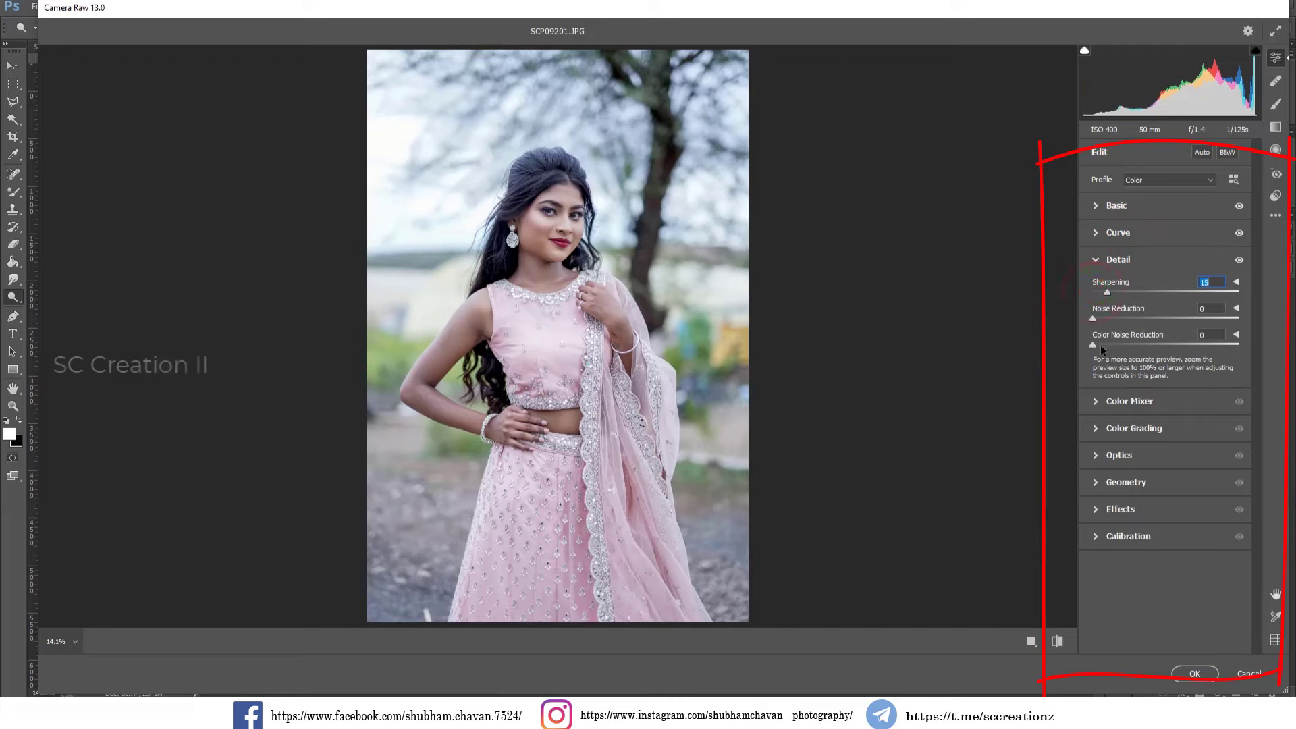
left_click(1096, 261)
Shift the Color Mixer hues to Yellows -42, Greens -100, Aquas -100 and Blues -26.
left_click(1099, 286)
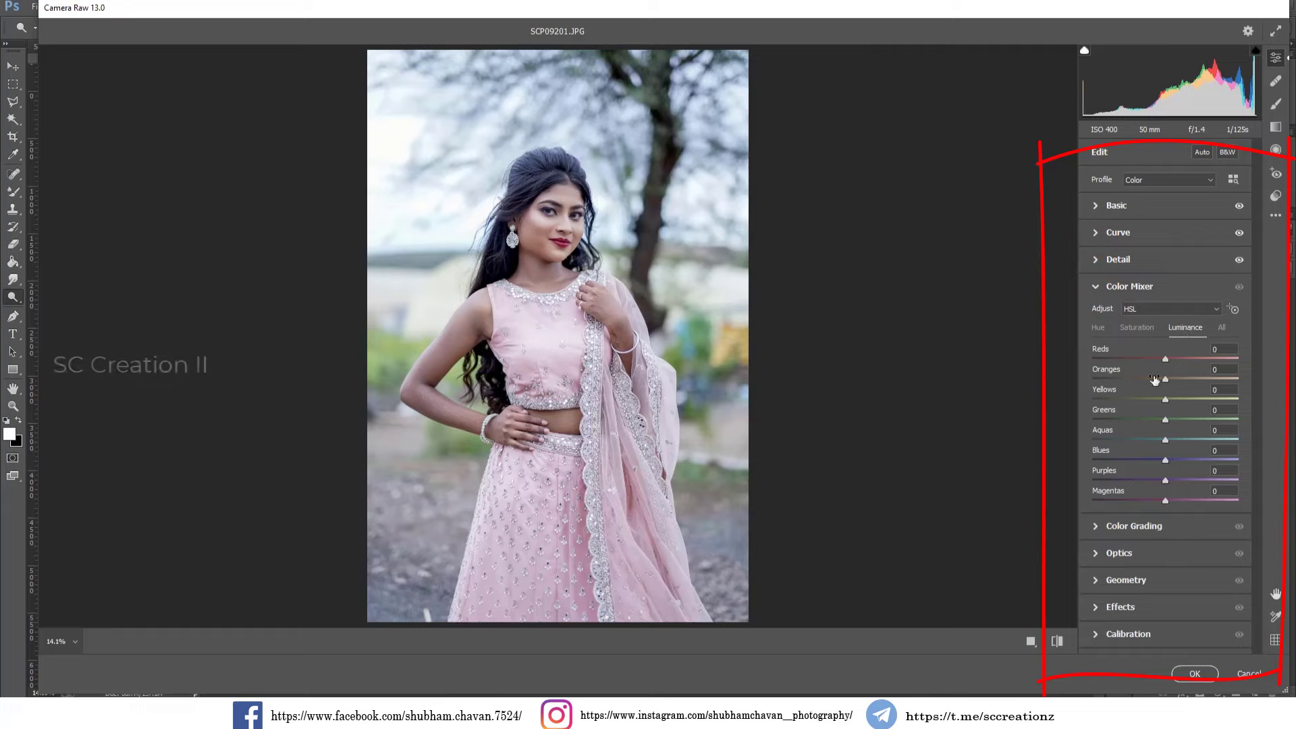
left_click(1098, 328)
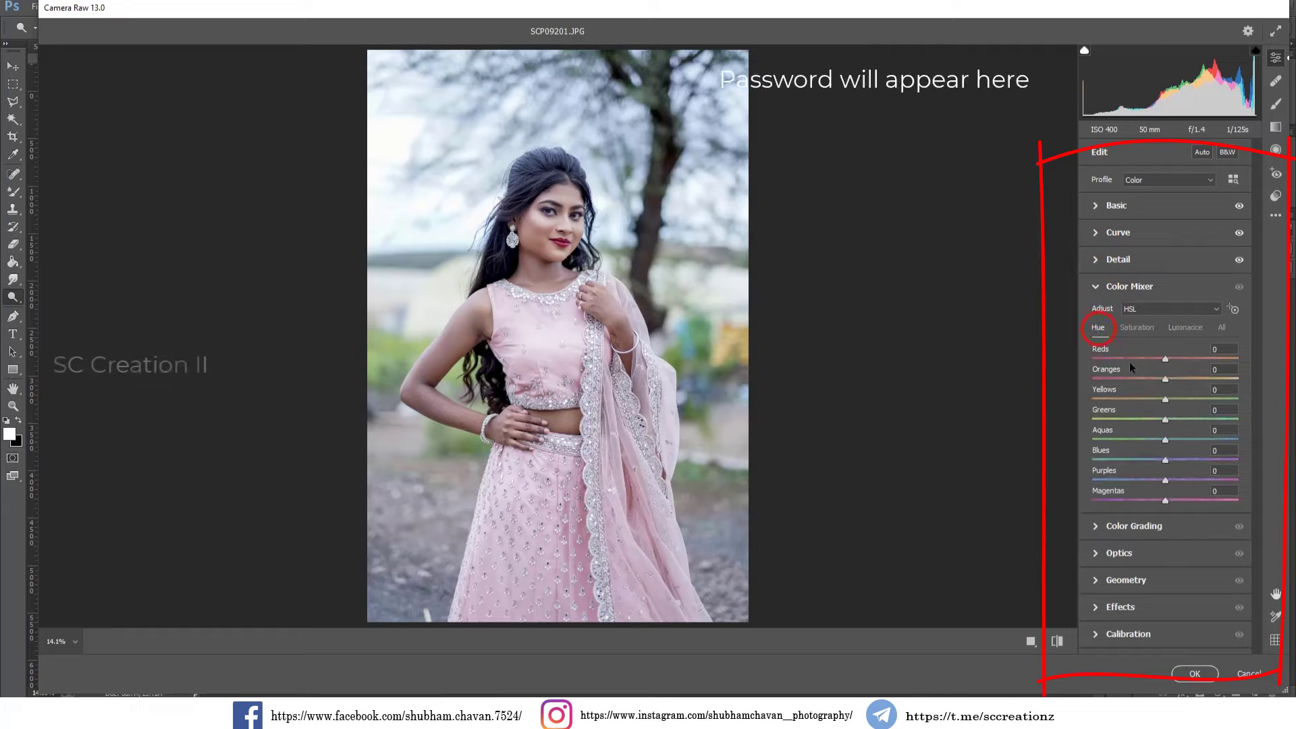
left_click_drag(1155, 398, 1084, 436)
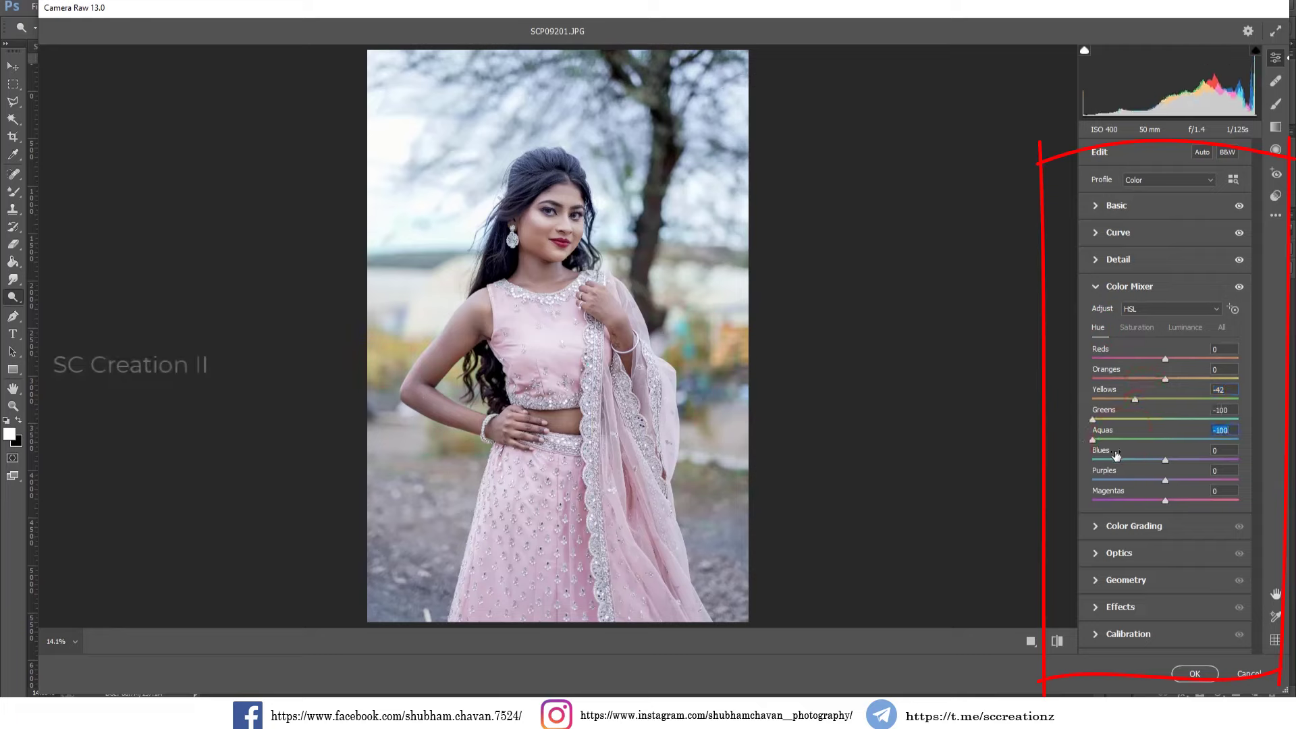
left_click_drag(1165, 460, 1139, 461)
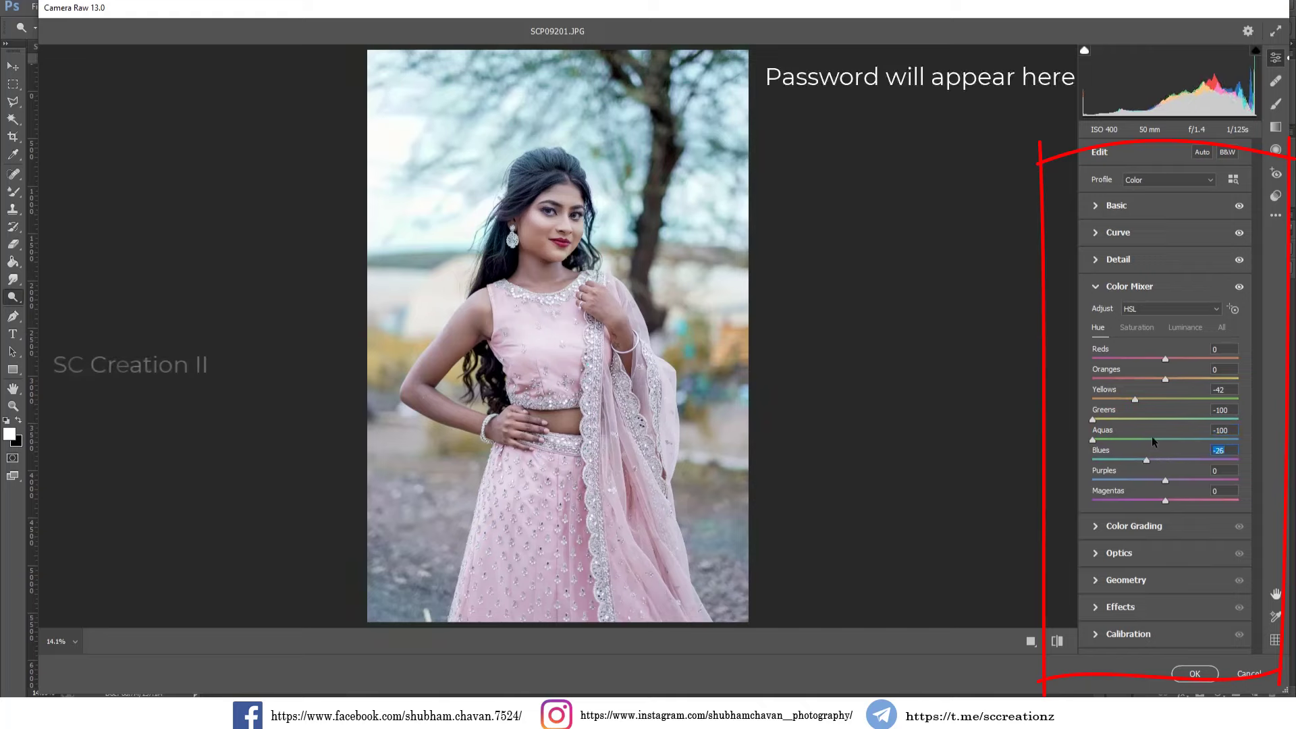
Set the Color Mixer saturation to Reds -4, Oranges -8, Yellows +18, Greens +55, Aquas -100, Blues -39, Purples +13 and Magentas +32.
left_click(1136, 327)
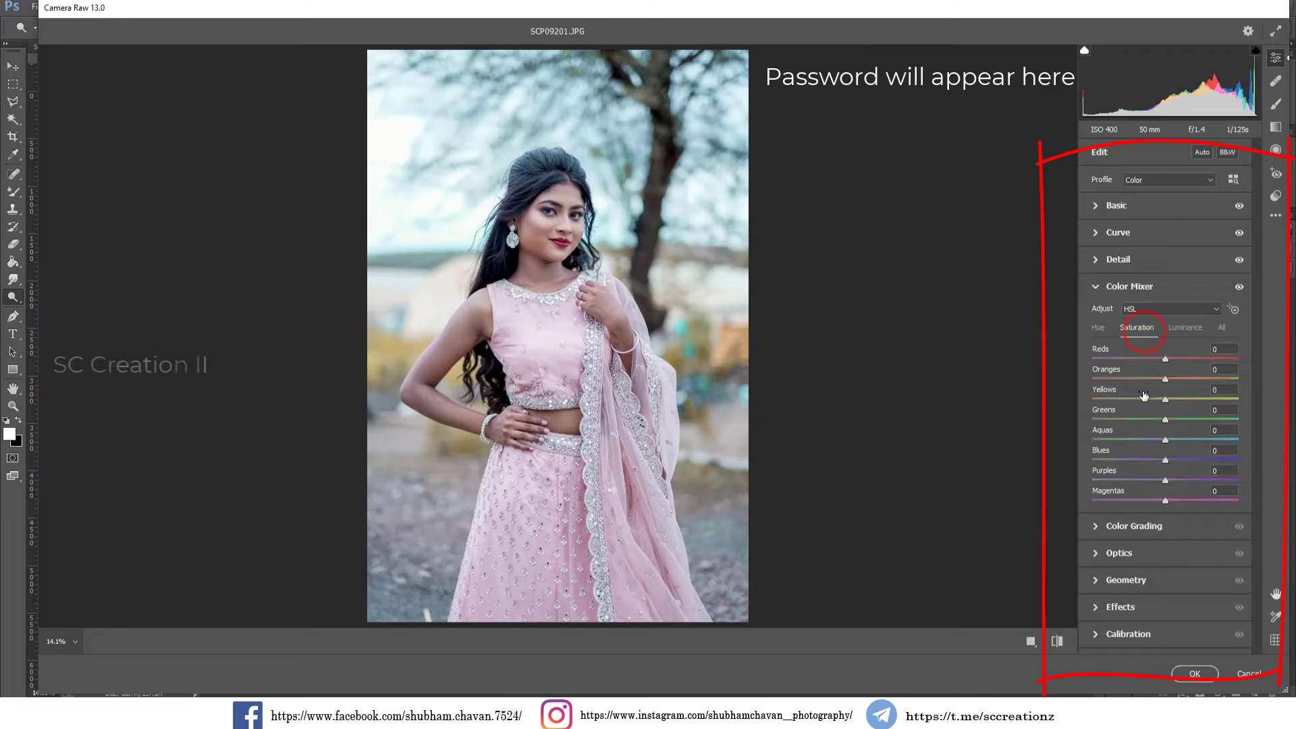
left_click_drag(1164, 358, 1159, 381)
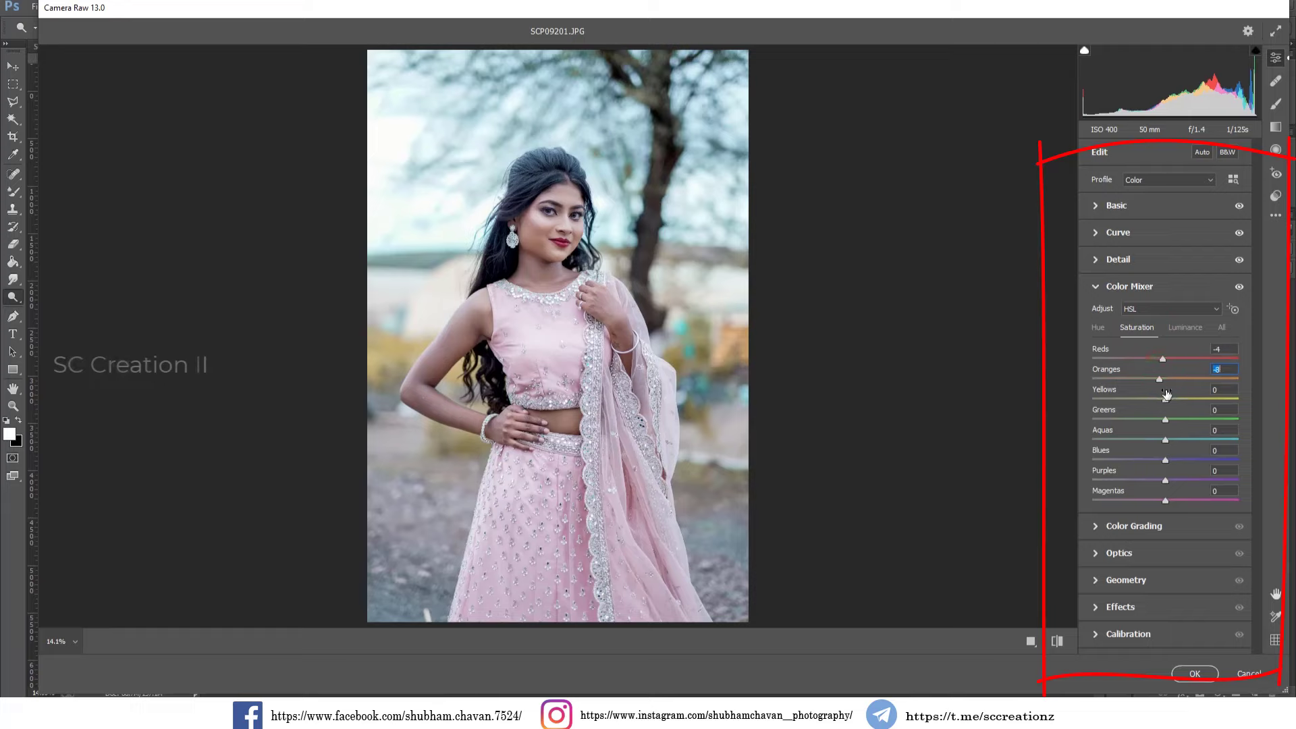
left_click_drag(1165, 399, 1059, 439)
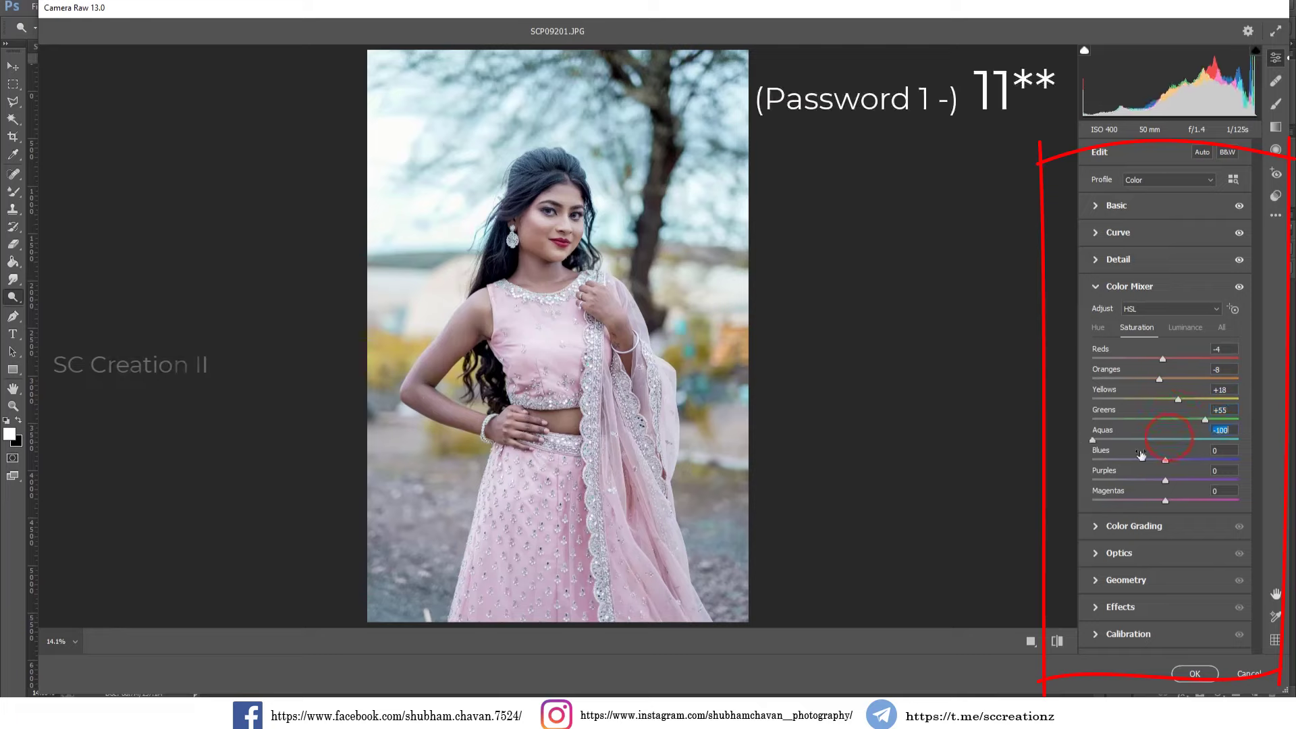
left_click_drag(1158, 462, 1141, 461)
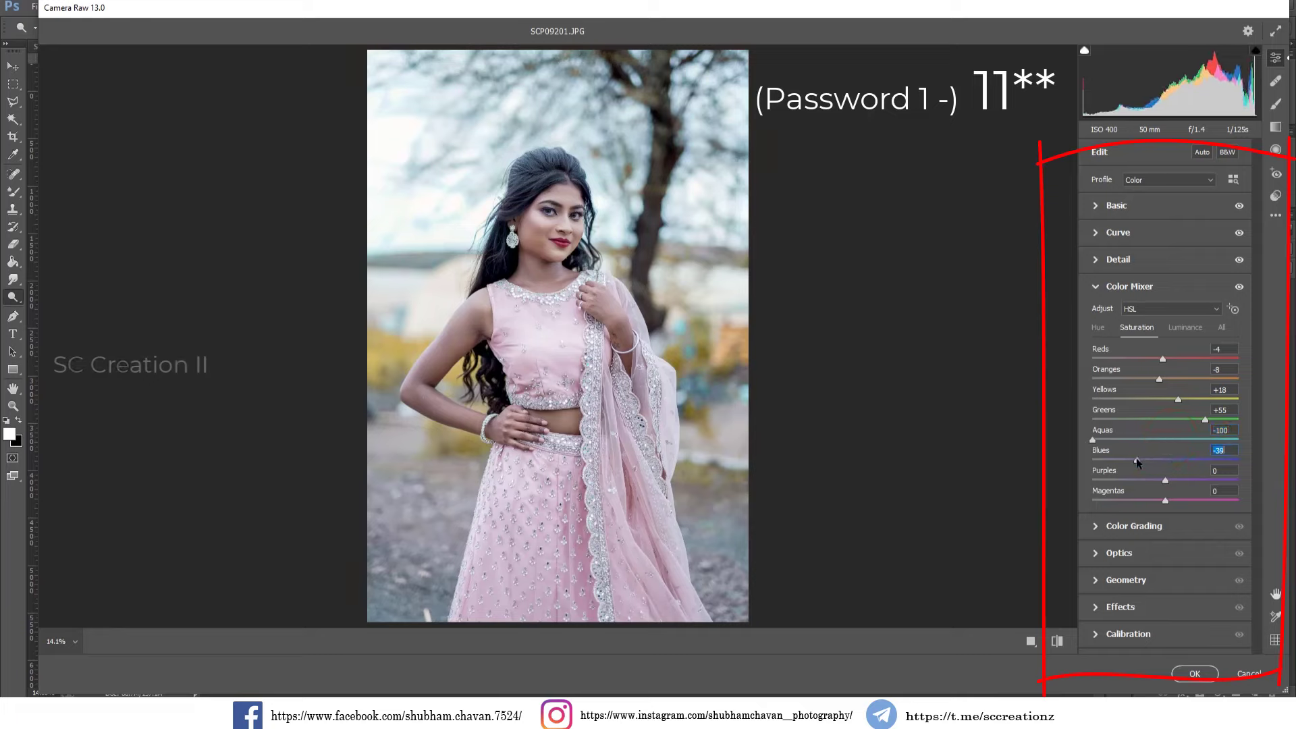
left_click_drag(1165, 480, 1164, 483)
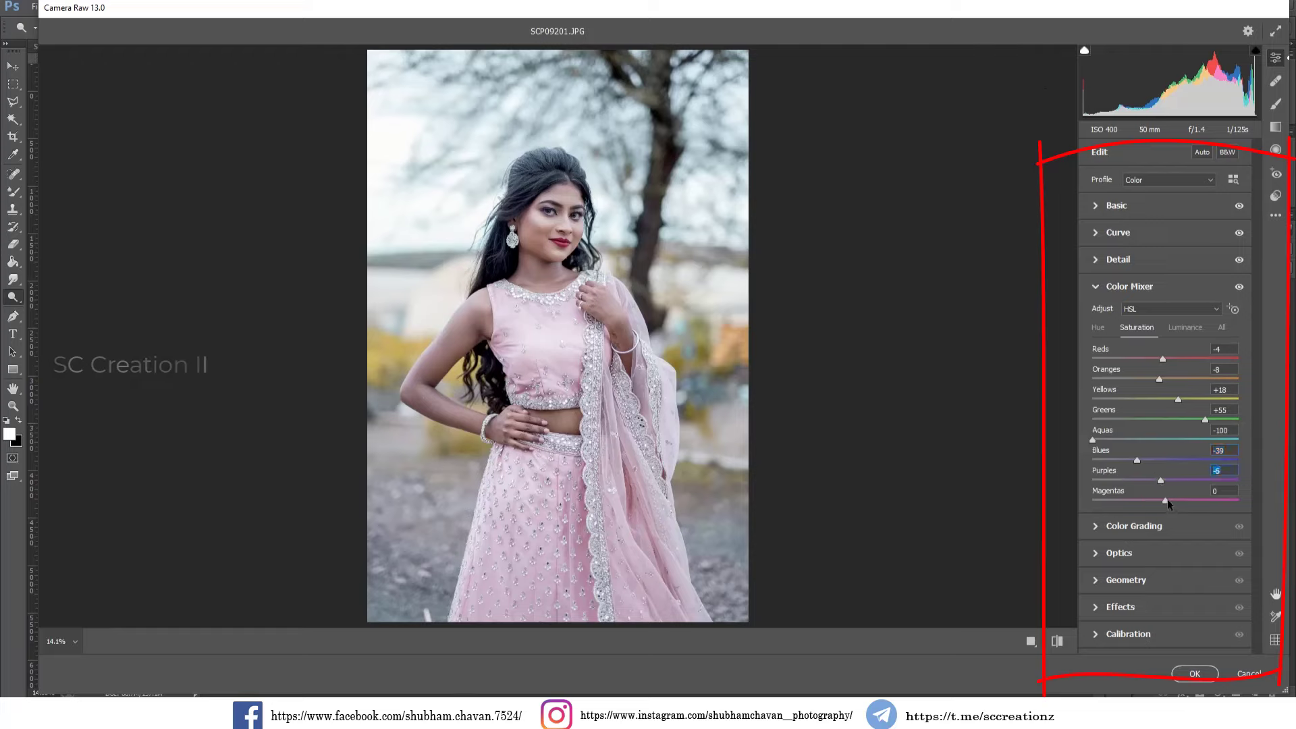
left_click_drag(1160, 480, 1174, 480)
mouse_move(1184, 502)
left_mouse_down()
mouse_move(1207, 506)
mouse_move(1188, 507)
left_mouse_up()
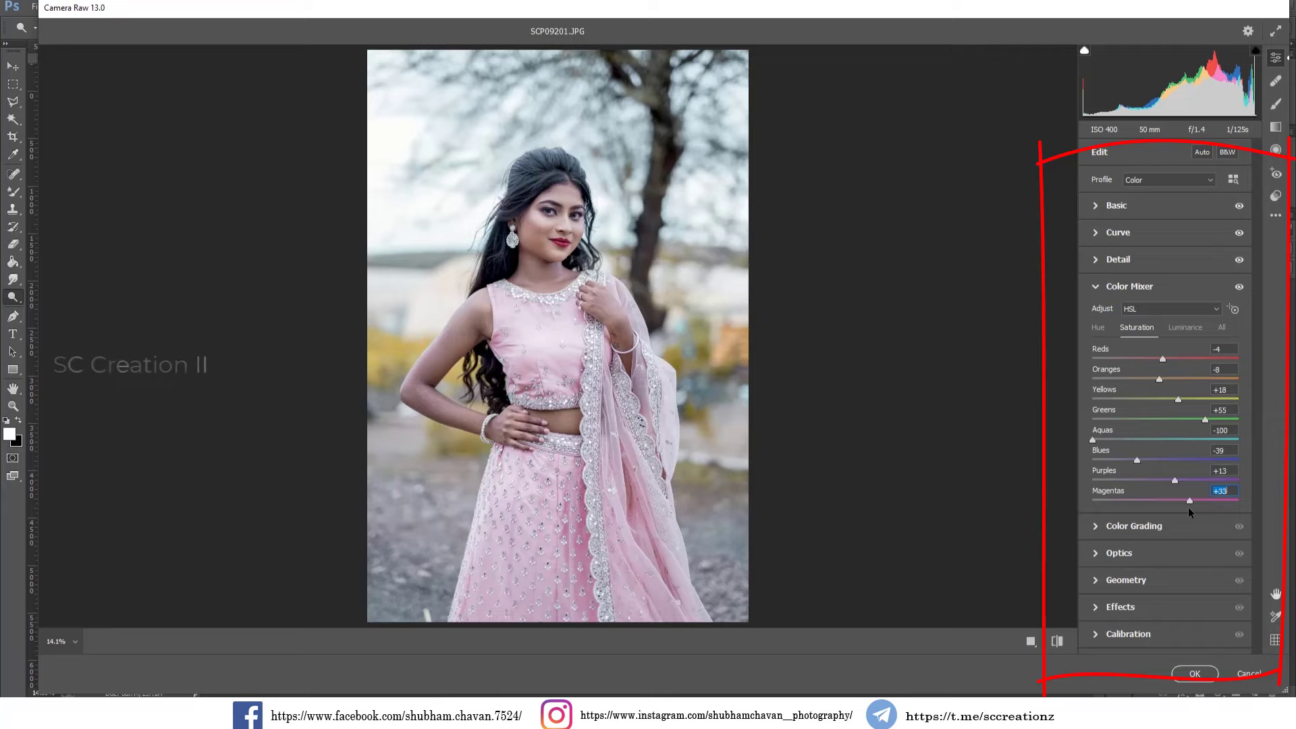
Set the Color Mixer luminance to Reds -6, Oranges +19, Yellows -27, Greens -26, Aquas +48 and Blues -20.
left_click(1181, 330)
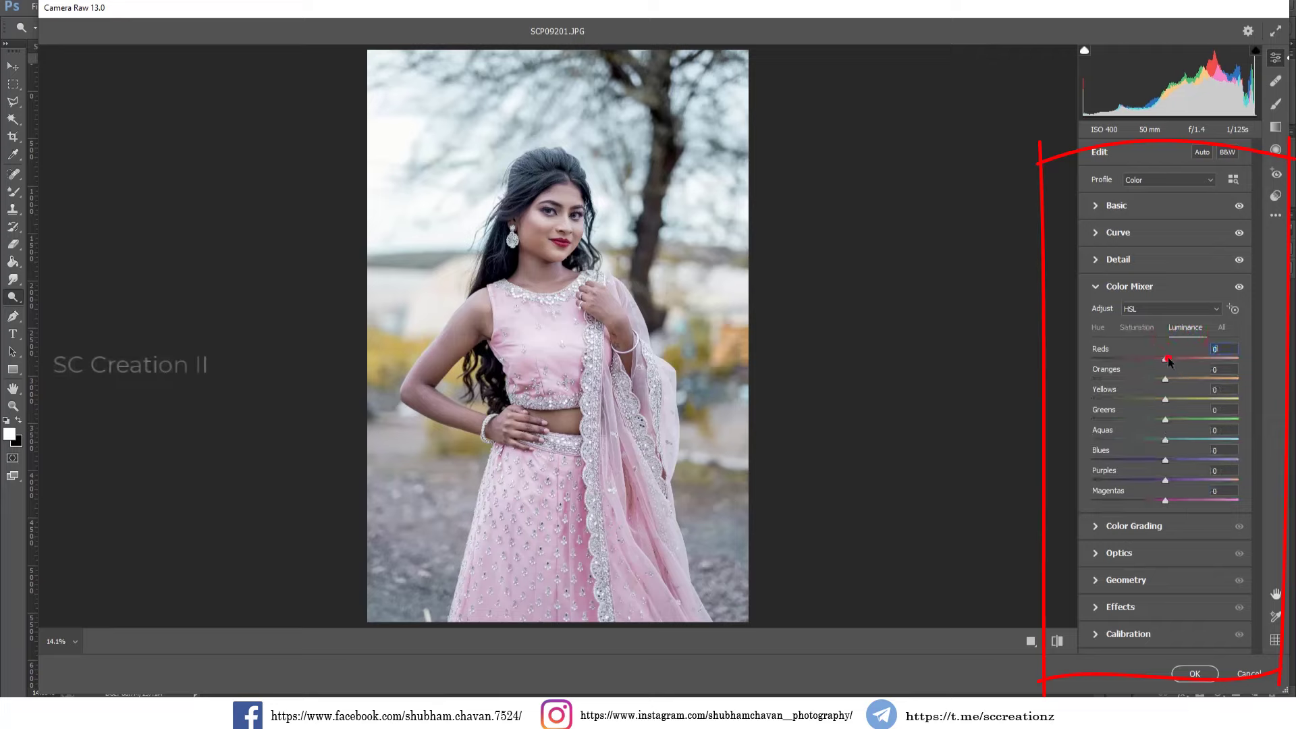
left_click_drag(1169, 361, 1165, 378)
left_click_drag(1150, 399, 1145, 400)
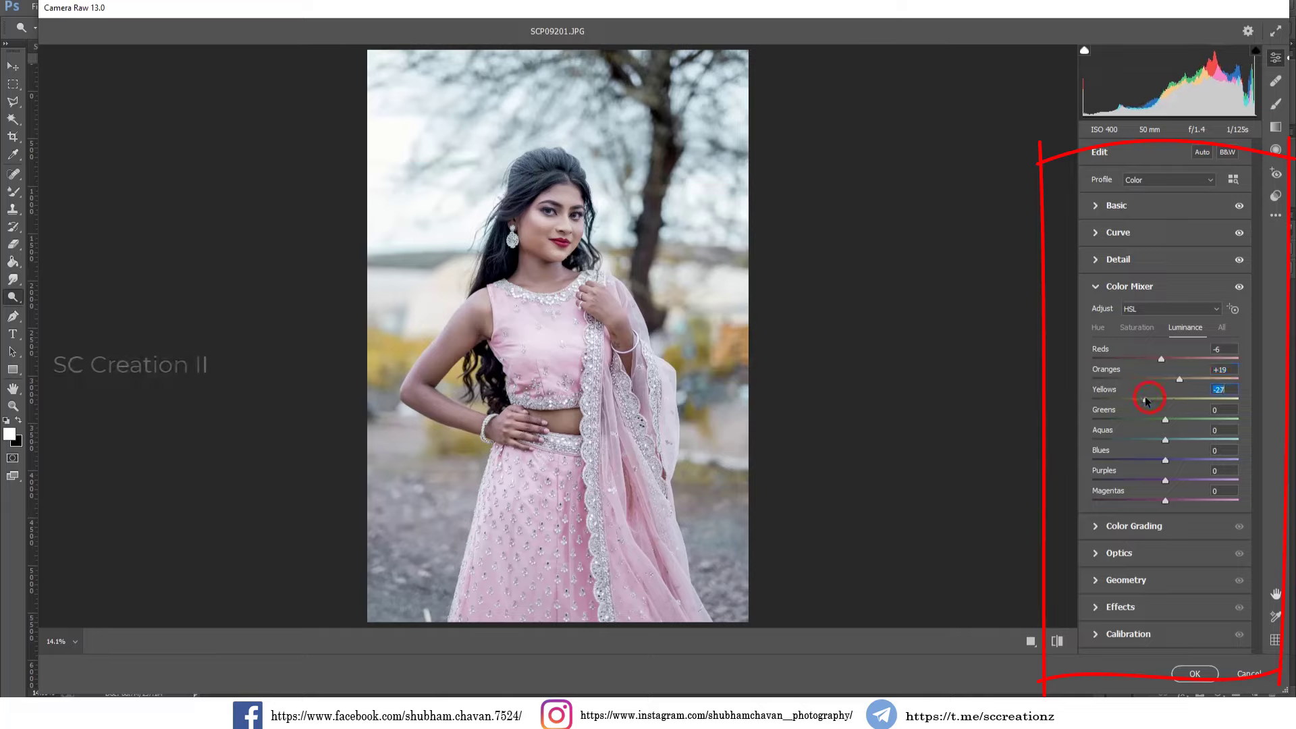
left_click(1145, 420)
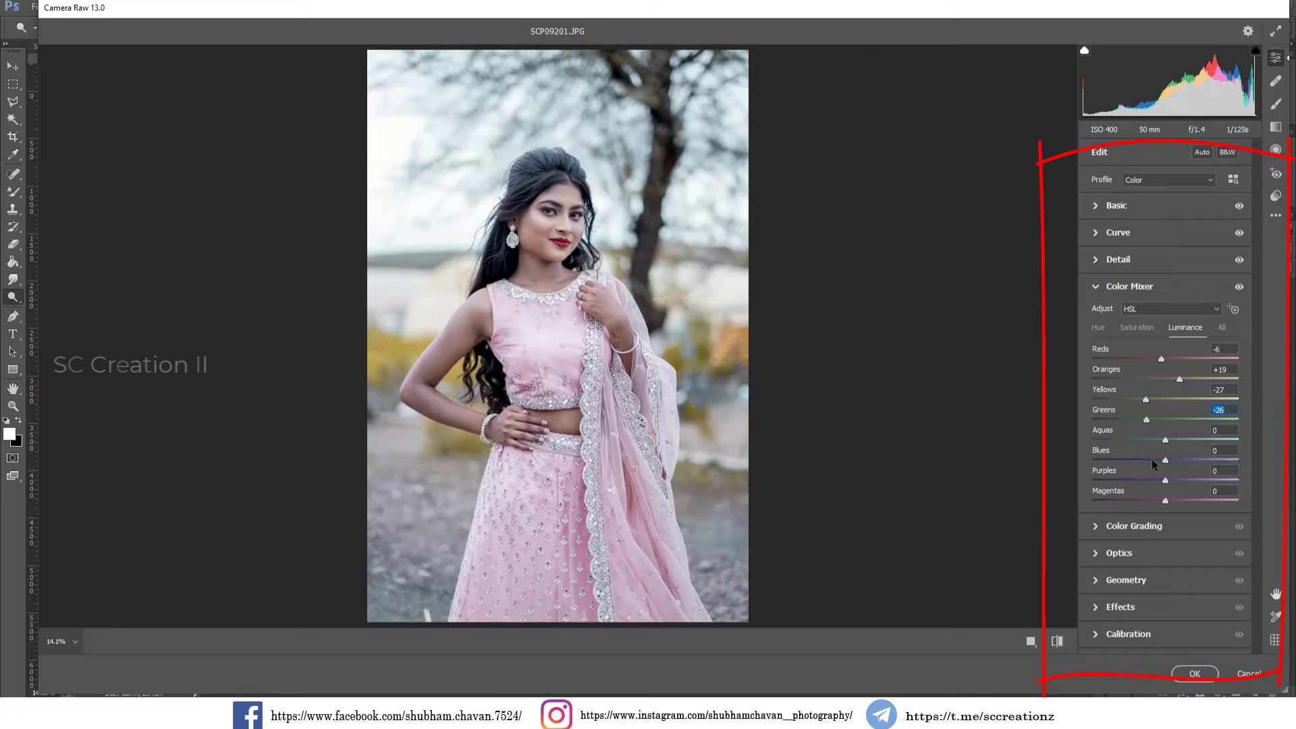
mouse_move(1151, 459)
left_mouse_down()
mouse_move(1171, 440)
mouse_move(1213, 442)
mouse_move(1189, 443)
mouse_move(1205, 443)
mouse_move(1199, 460)
mouse_move(1149, 457)
left_mouse_up()
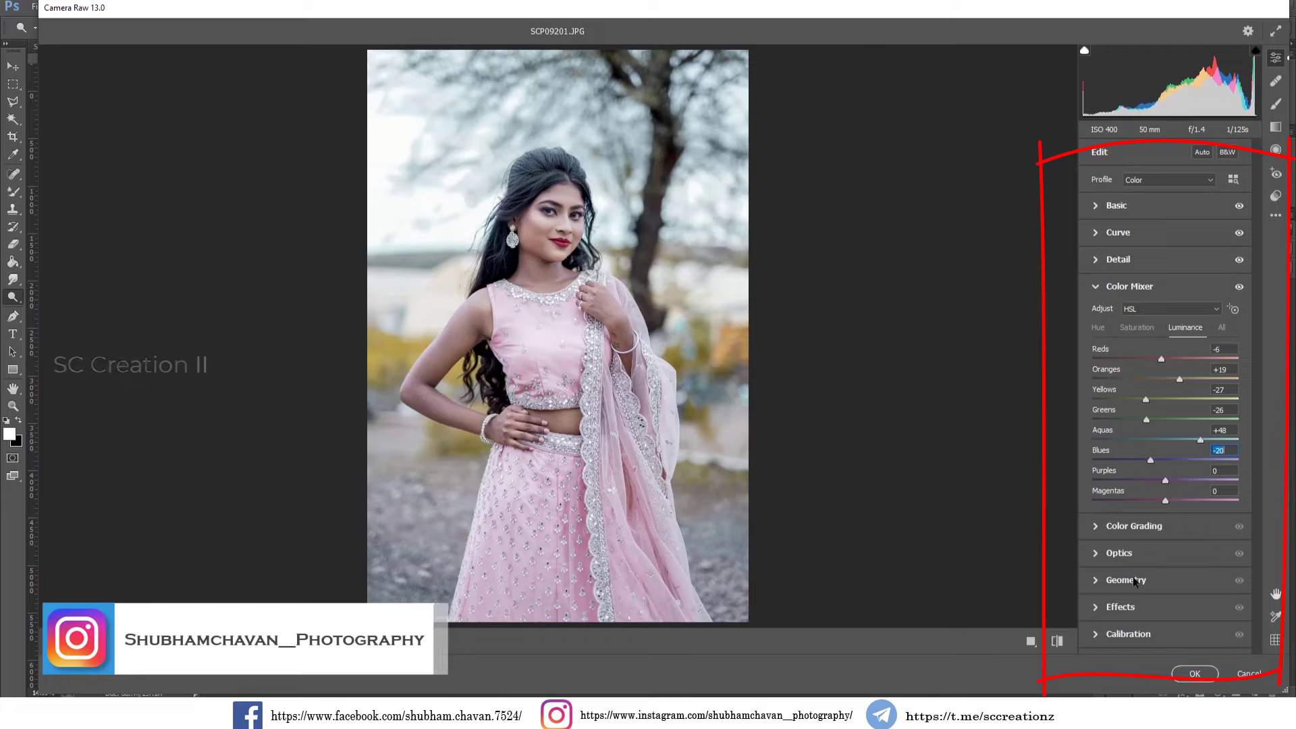
Color grade the shadows with Hue 230, Saturation 11, Luminance +3 and Blending 100.
left_click(1108, 531)
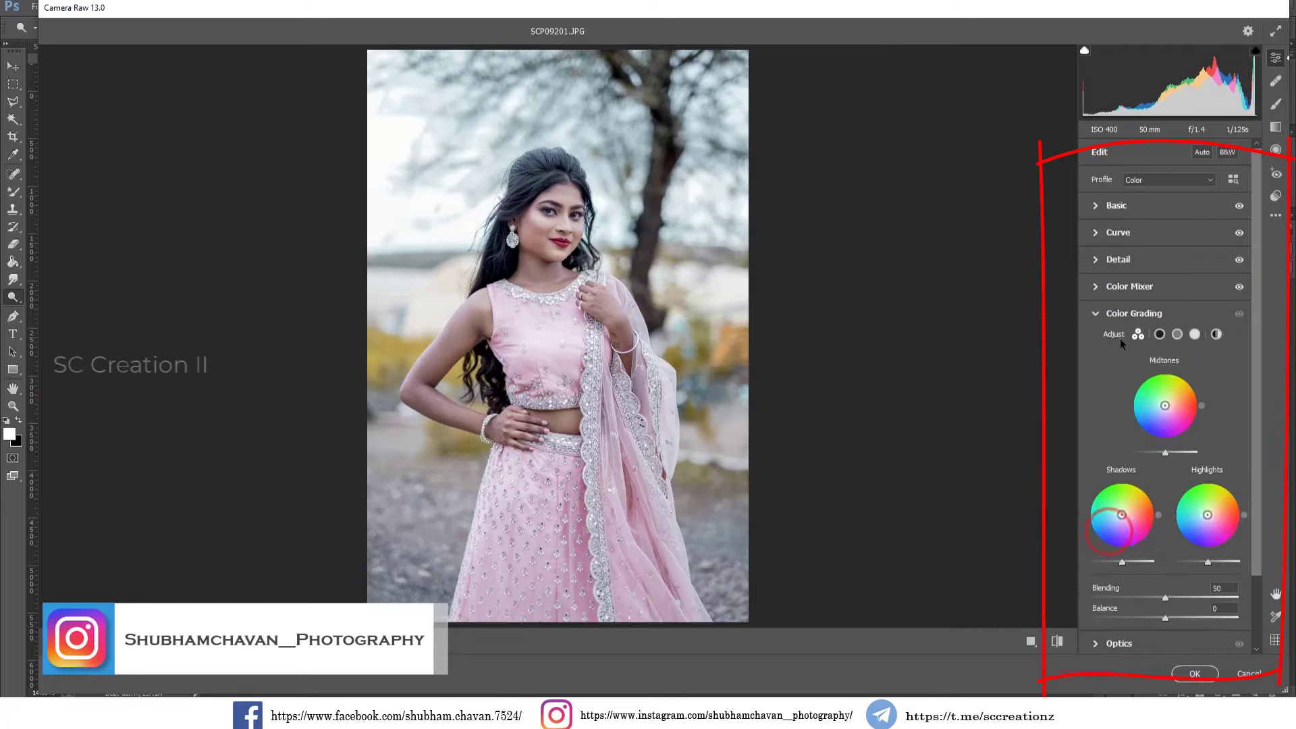
left_click(1110, 318)
left_click(1110, 319)
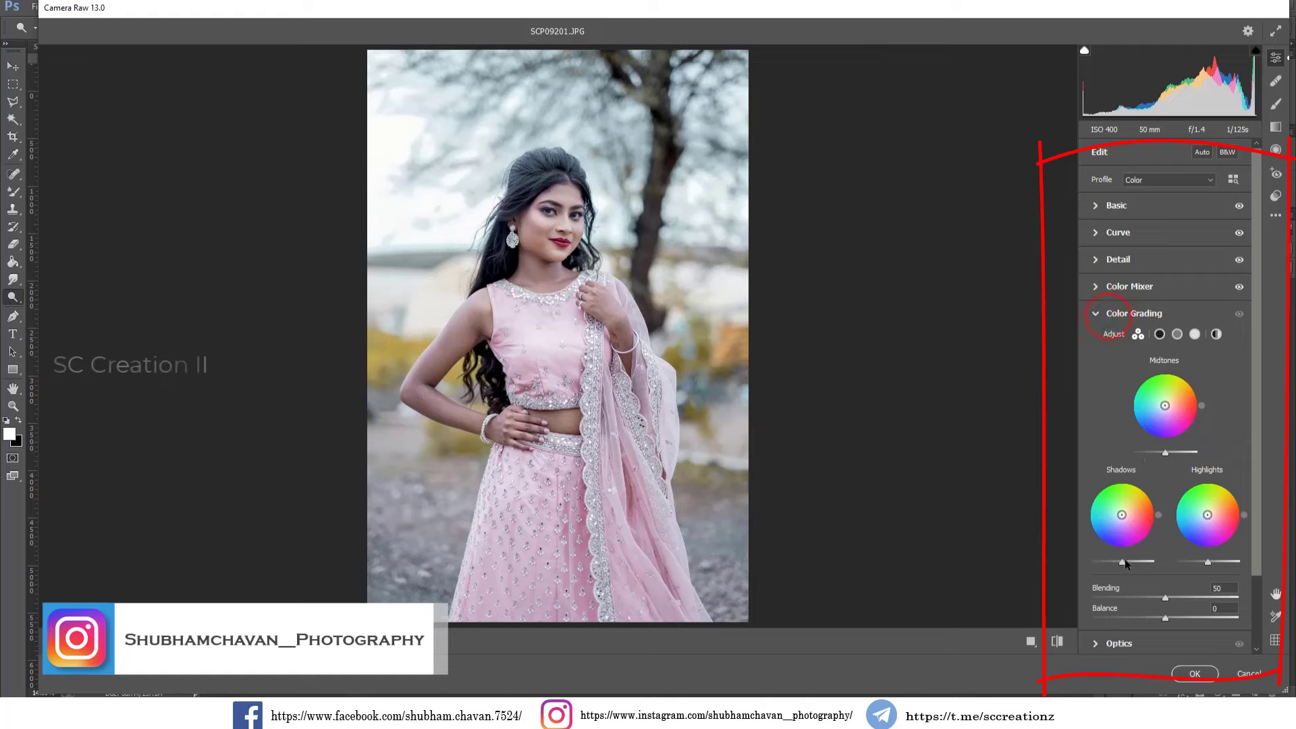
left_click_drag(1123, 562, 1113, 562)
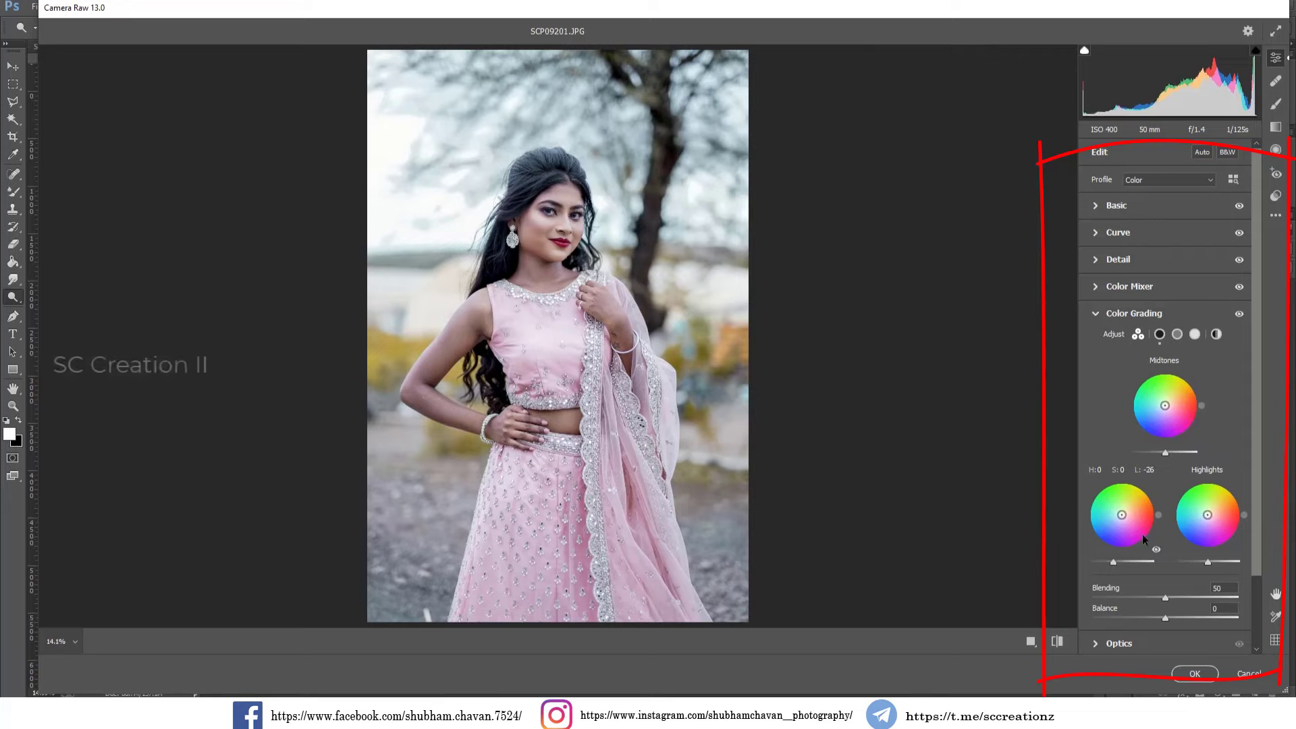
left_click(1129, 486)
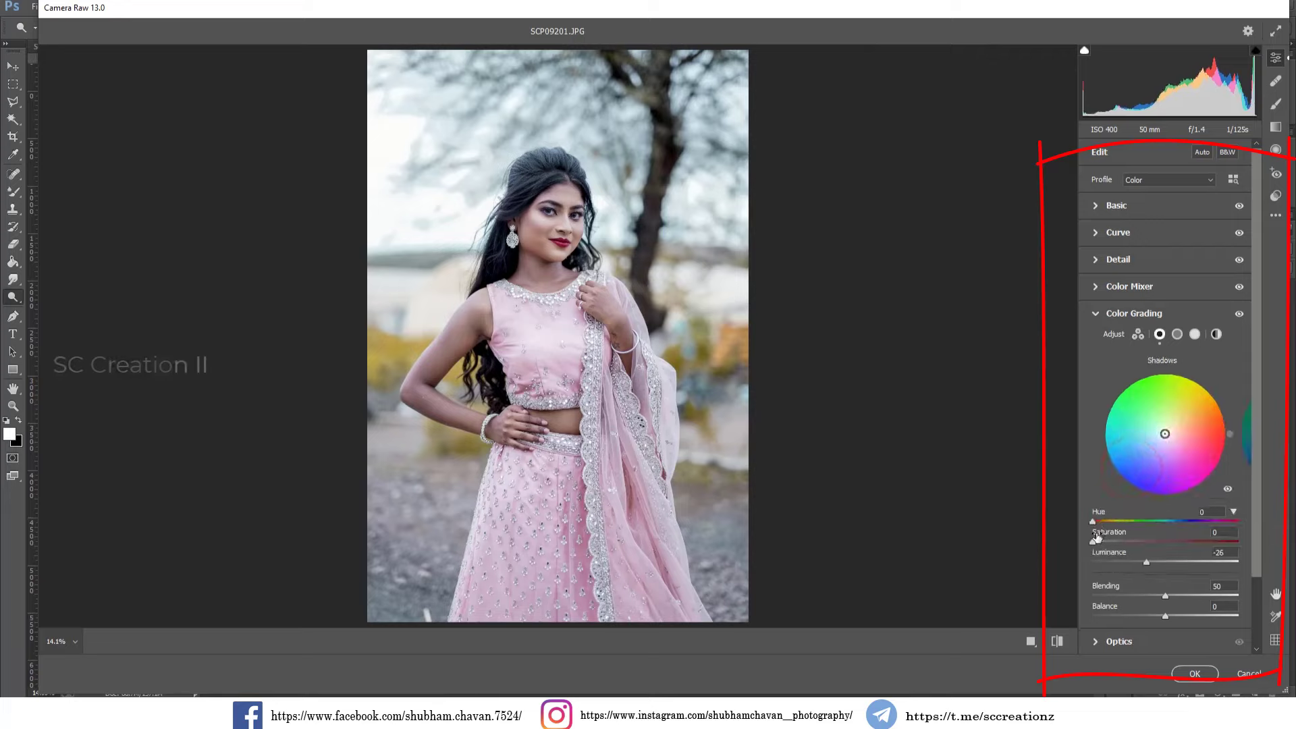
mouse_move(1093, 543)
left_mouse_down()
mouse_move(1122, 542)
mouse_move(1092, 542)
mouse_move(1107, 522)
mouse_move(1175, 525)
left_mouse_up()
mouse_move(1093, 541)
left_mouse_down()
mouse_move(1132, 542)
mouse_move(1104, 543)
left_mouse_up()
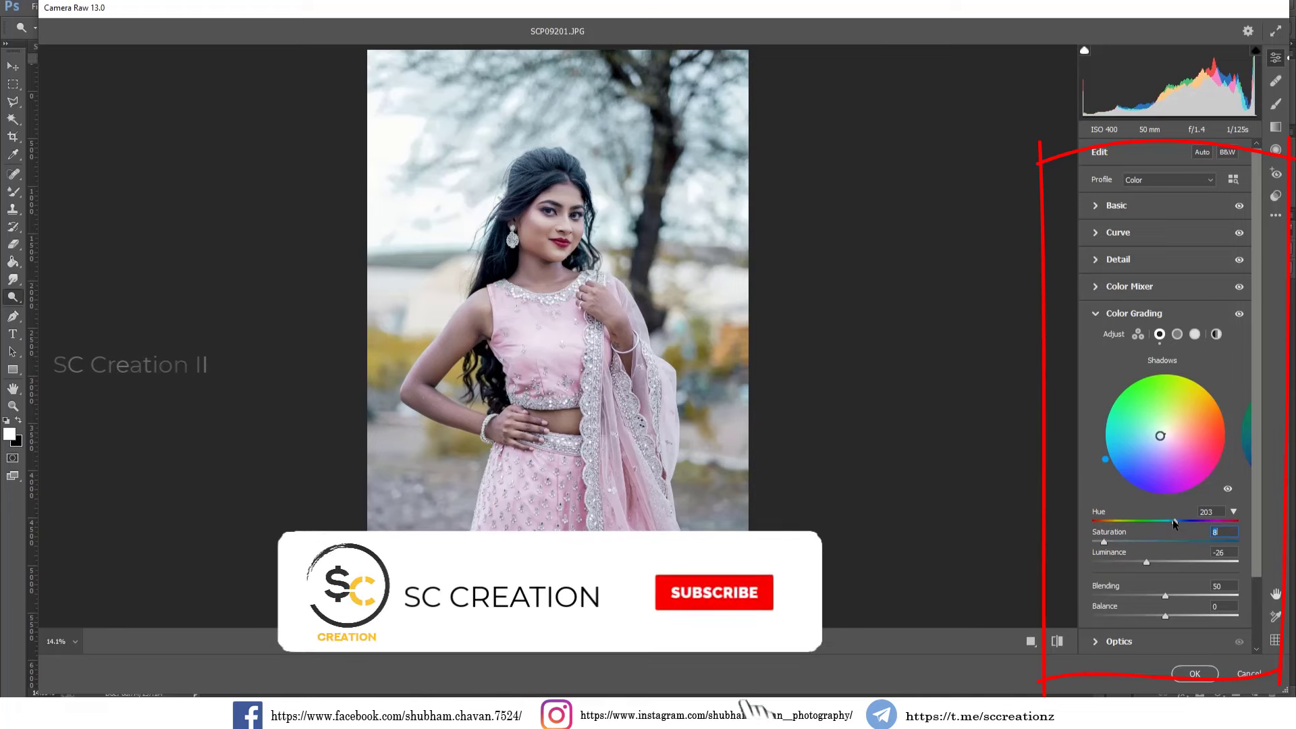
mouse_move(1198, 518)
left_mouse_down()
mouse_move(1154, 521)
mouse_move(1185, 517)
left_mouse_up()
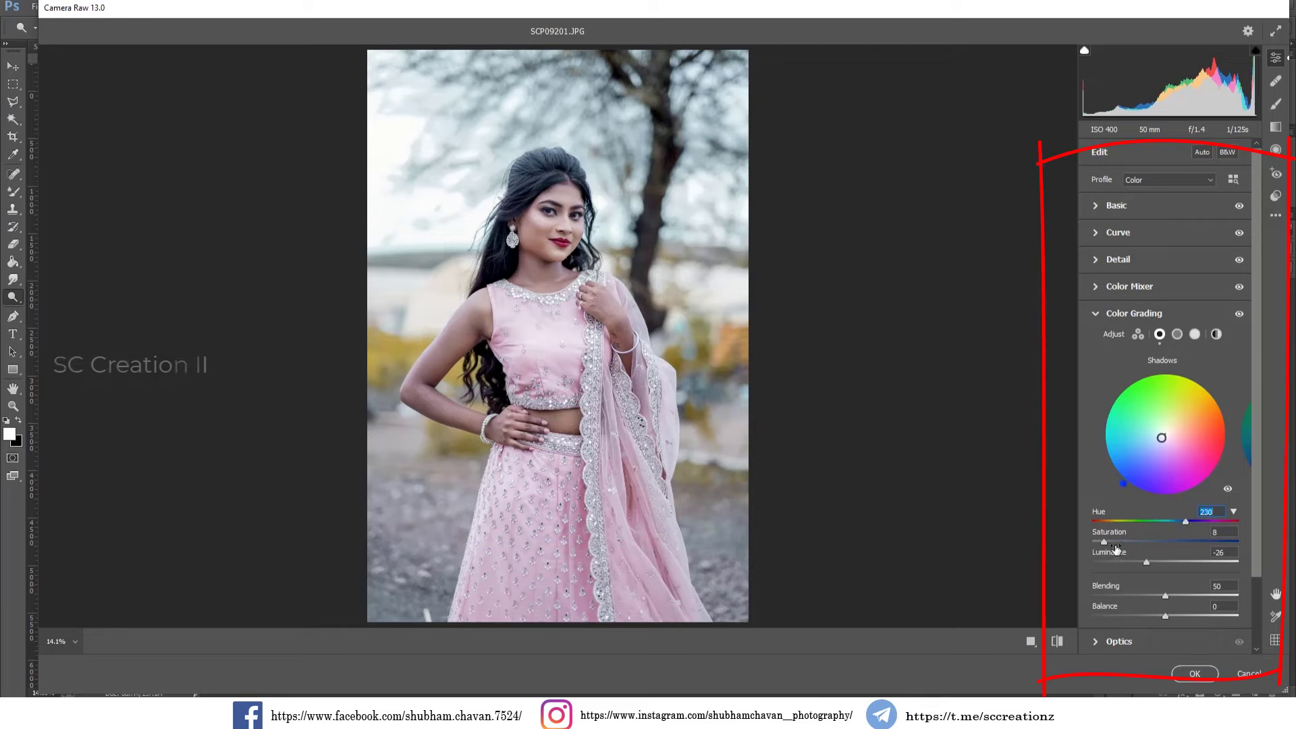
left_click_drag(1121, 541, 1108, 541)
left_click_drag(1164, 594, 1249, 595)
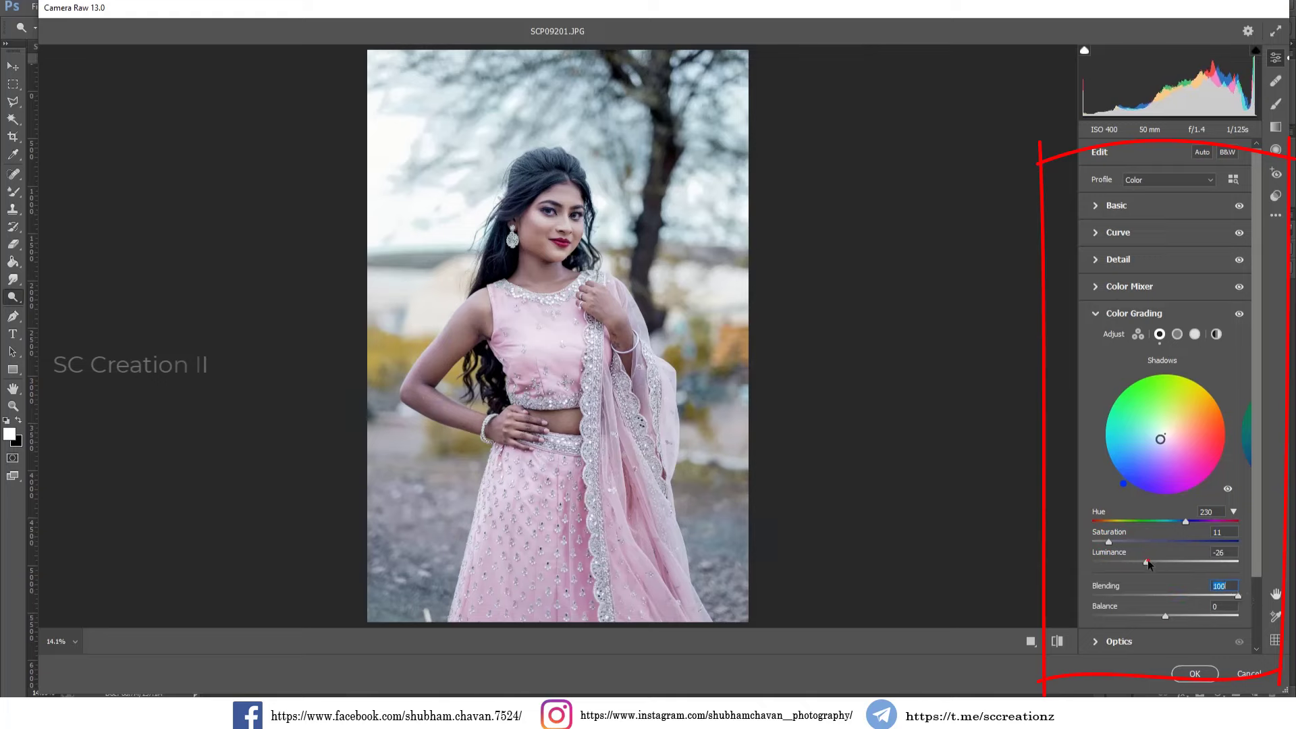
left_click(1147, 562)
mouse_move(1181, 564)
left_mouse_down()
mouse_move(1128, 556)
mouse_move(1168, 556)
left_mouse_up()
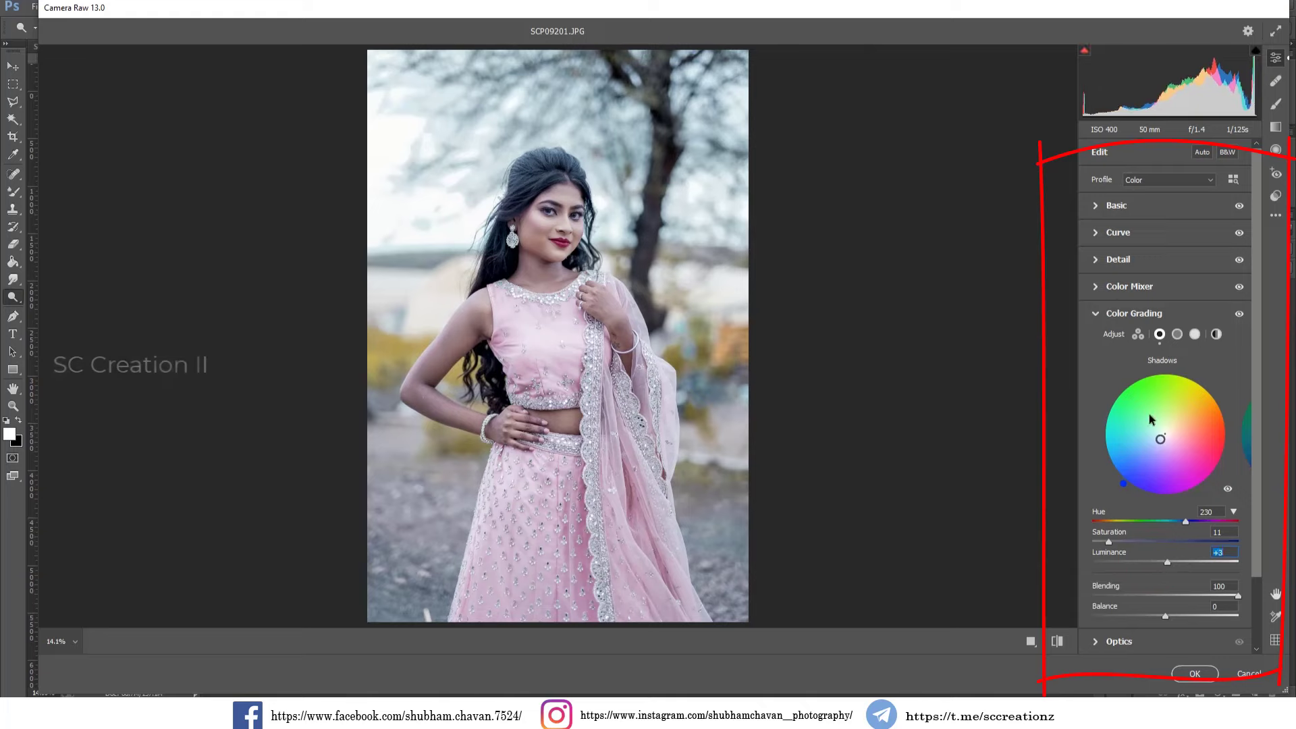
Raise the Luminance of the Color Grading highlights to +6.
left_click(1194, 335)
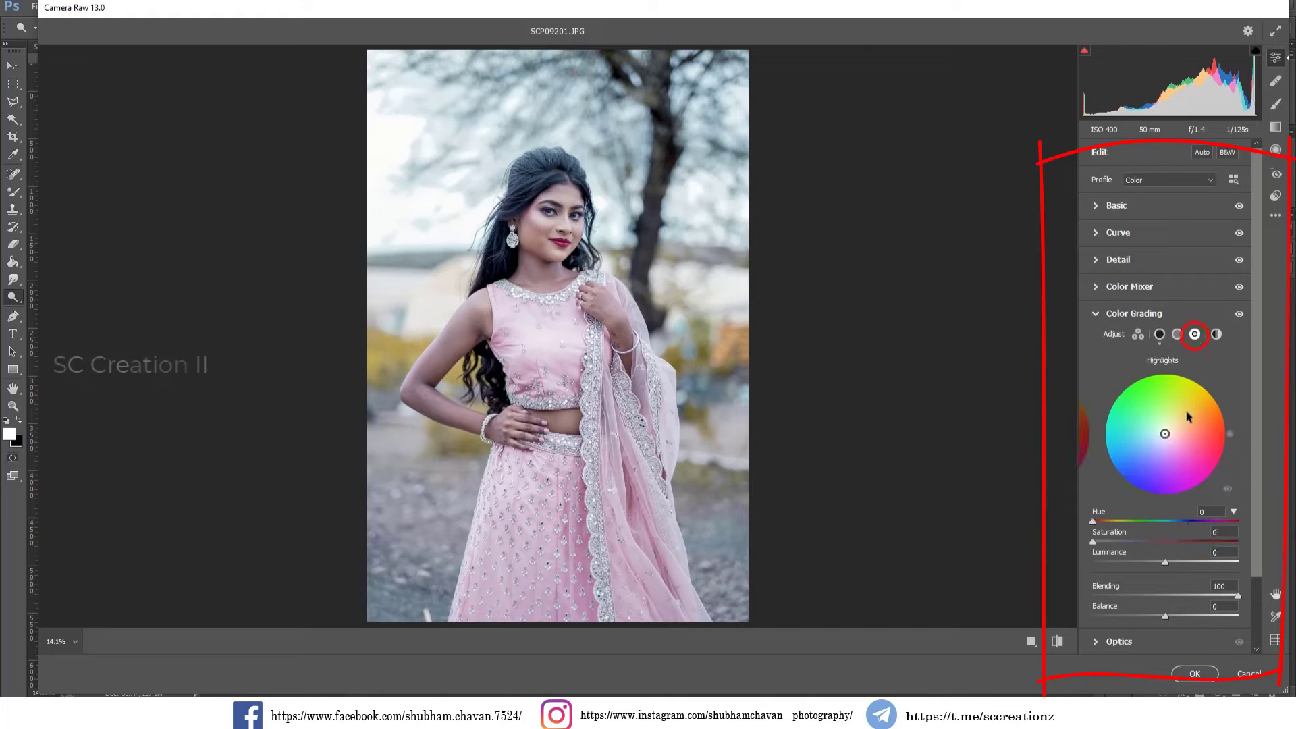
mouse_move(1167, 563)
left_mouse_down()
mouse_move(1188, 564)
mouse_move(1150, 565)
mouse_move(1170, 566)
left_mouse_up()
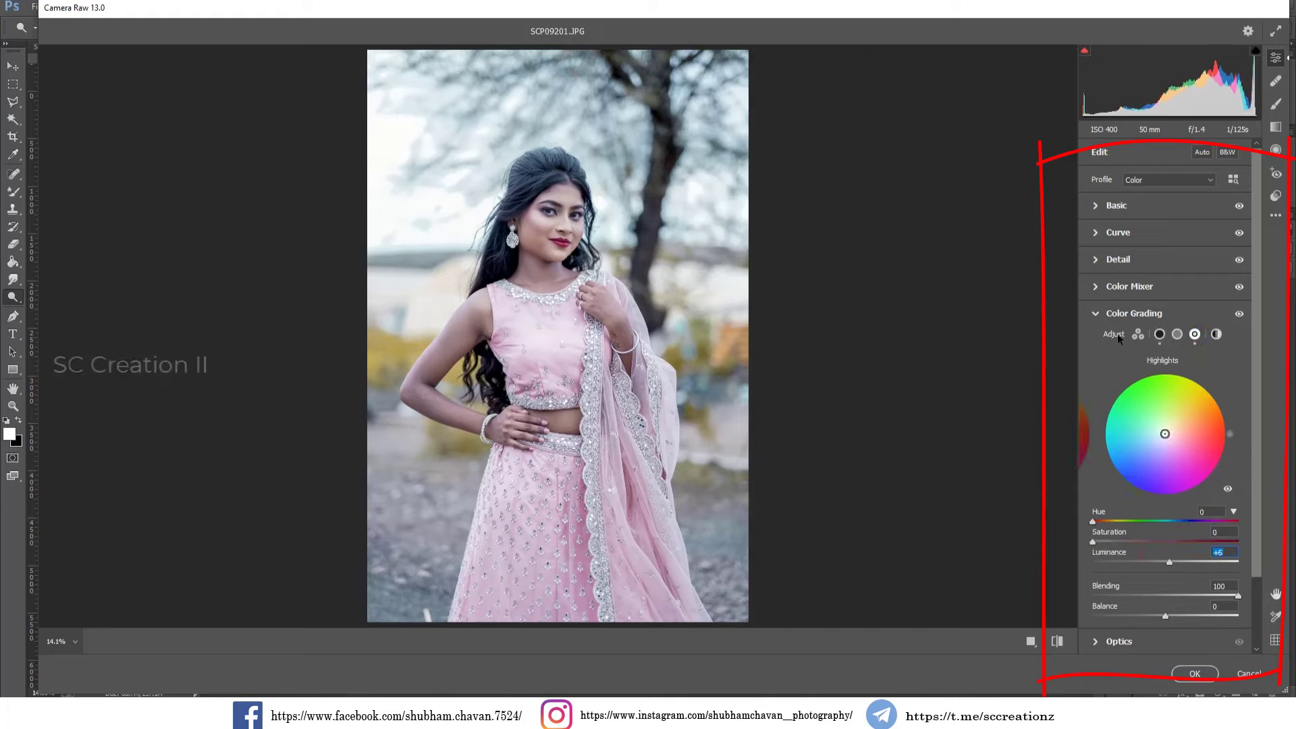
left_click(1100, 314)
Calibrate Red Primary to Hue -2 and Saturation +9, Green Primary to Hue +23 and Saturation -18, and Blue Primary to Hue +9 and Saturation +85.
left_click(1111, 424)
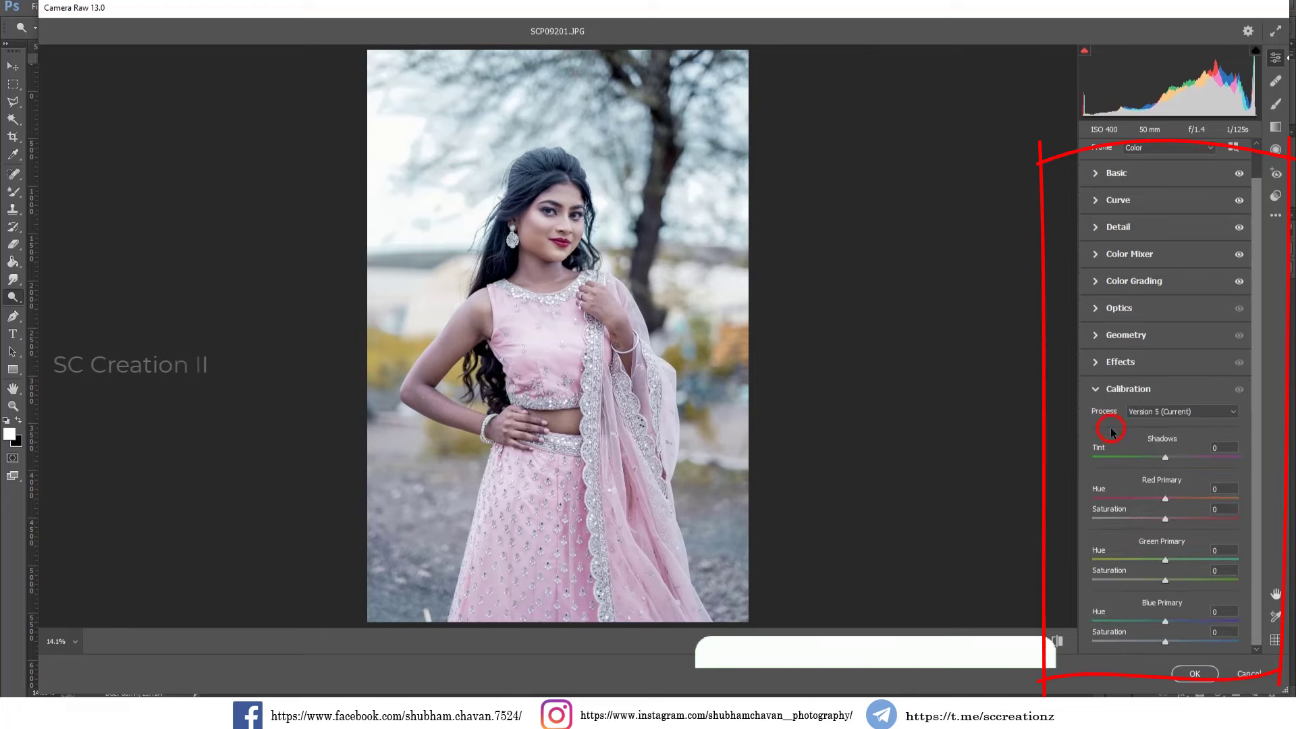
left_click(1164, 498)
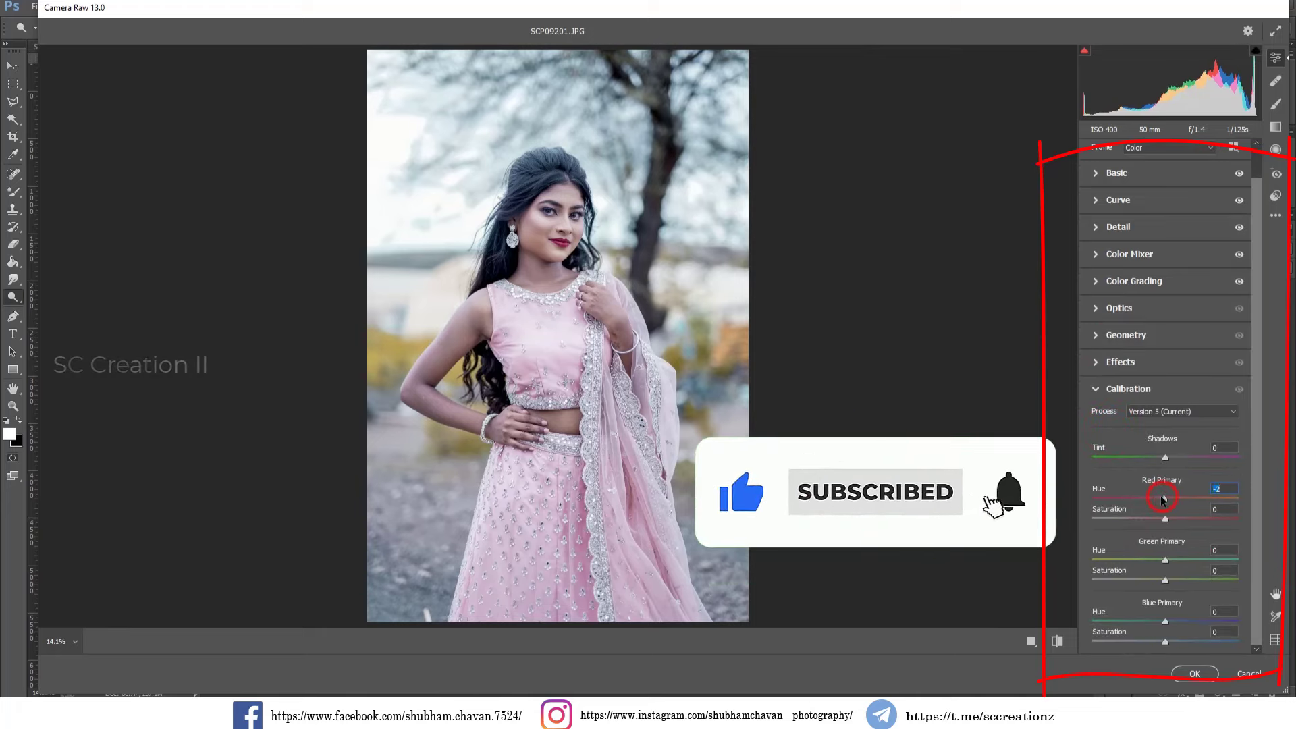
left_click_drag(1165, 518, 1185, 559)
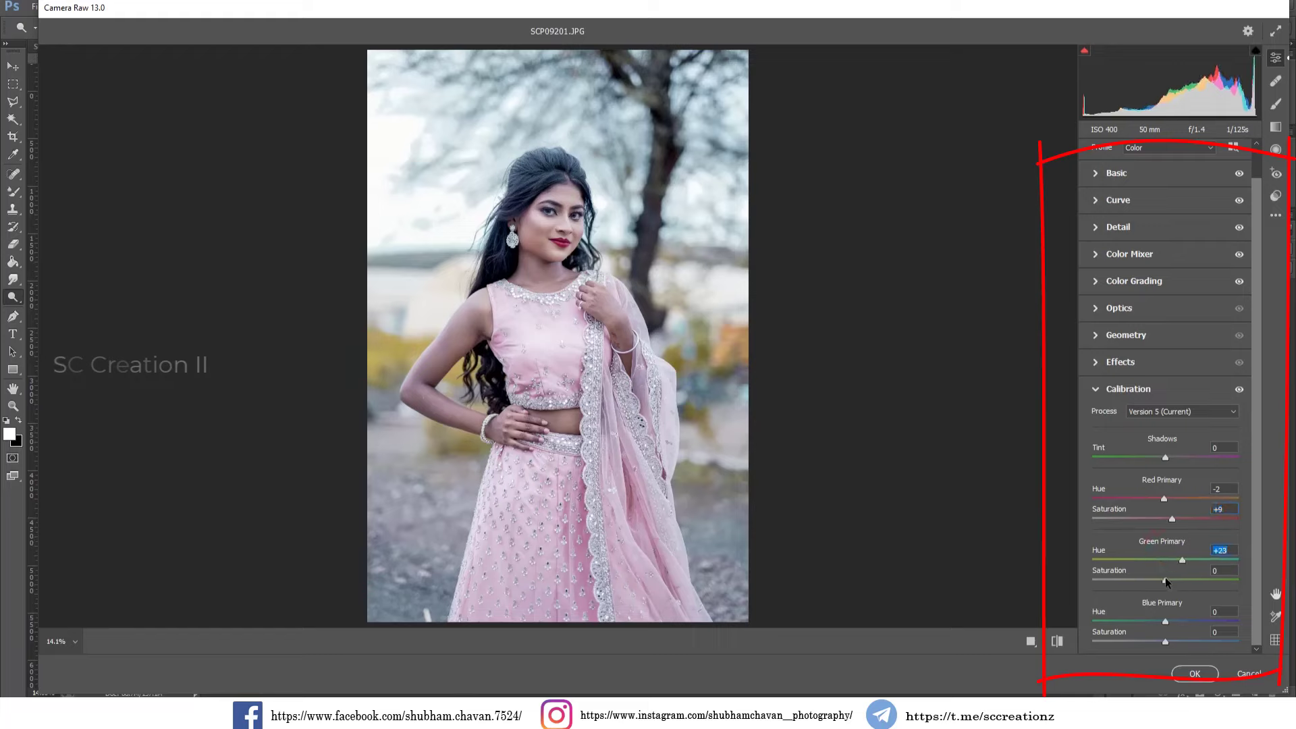
left_click(1165, 578)
left_click_drag(1135, 575, 1227, 639)
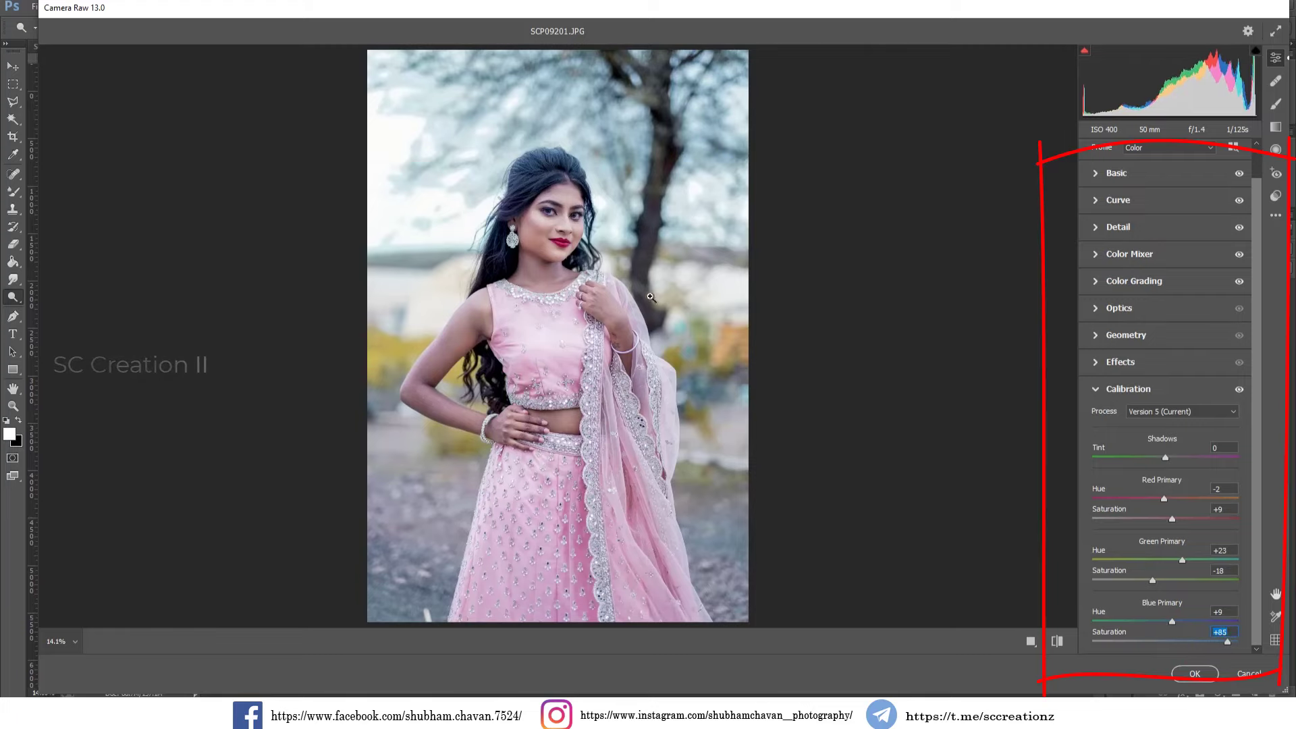
Examine the woman's face up close and compare the before and after versions of the photo side by side.
left_click_drag(551, 213, 719, 437)
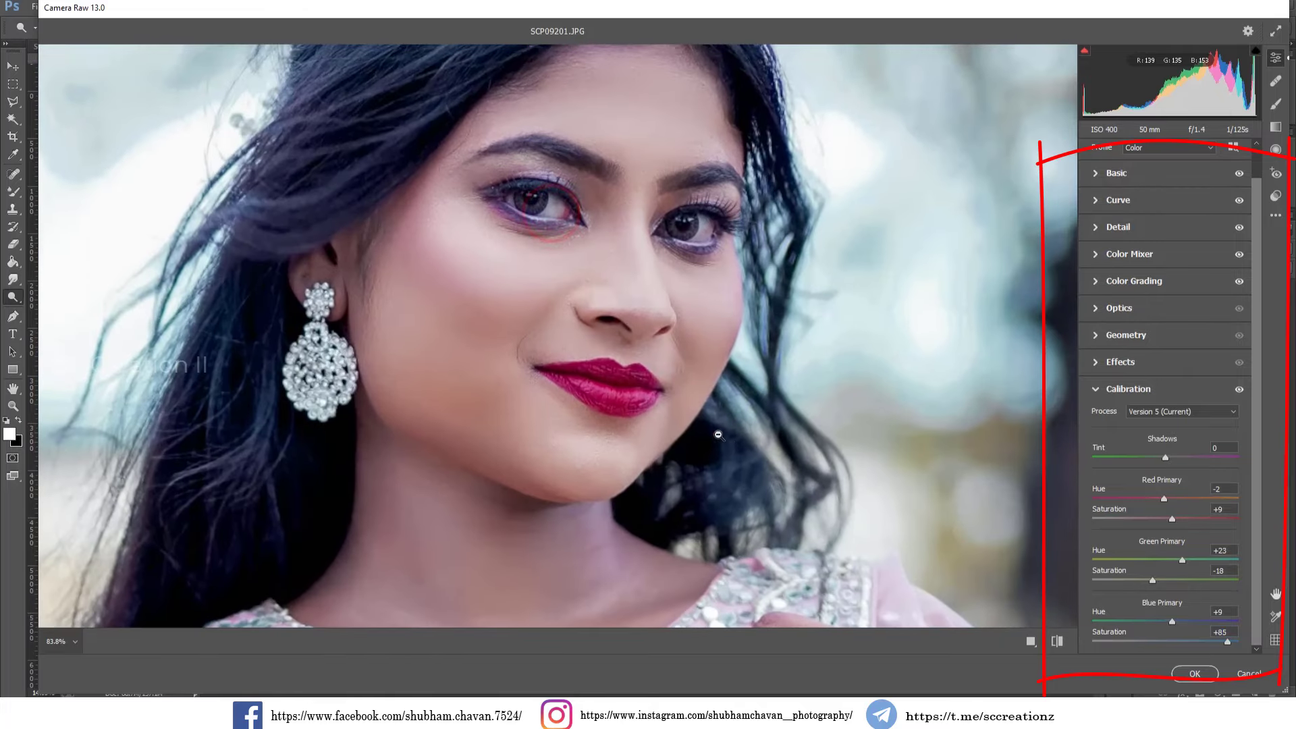
left_click_drag(571, 320, 589, 333)
left_click(588, 334)
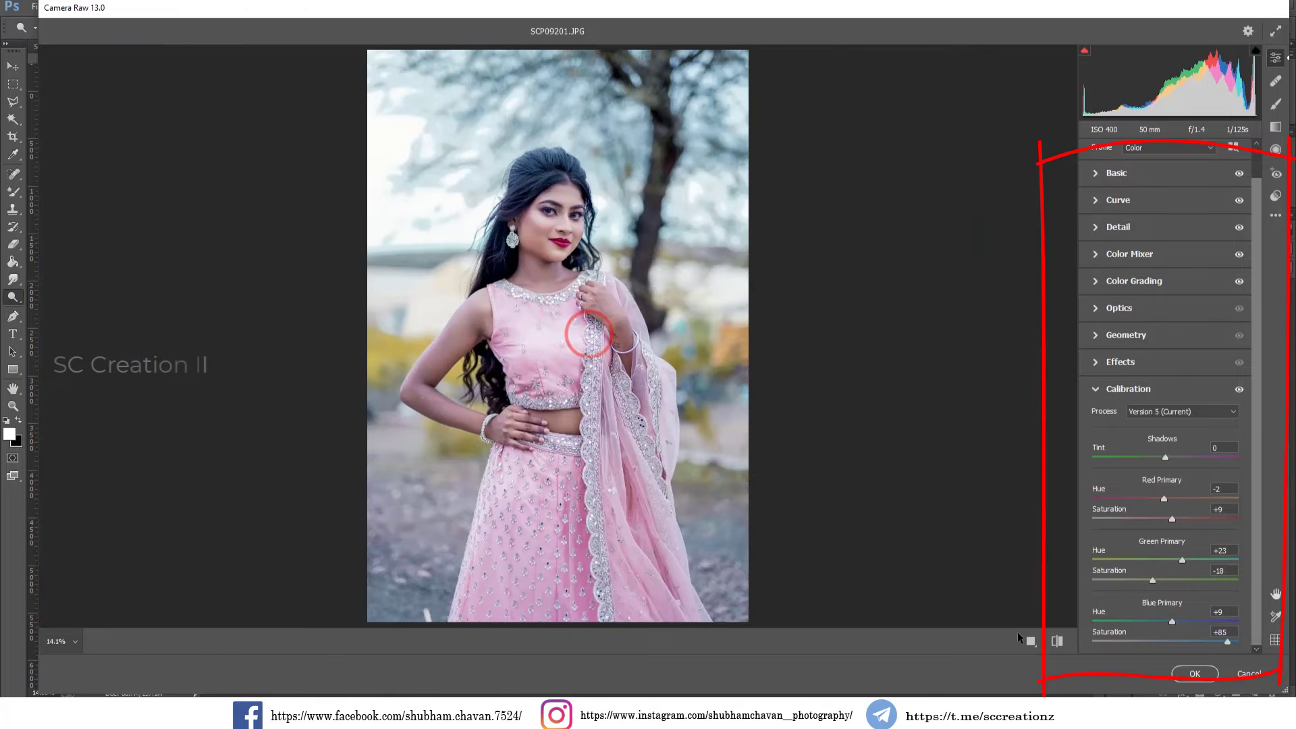
left_click(1034, 639)
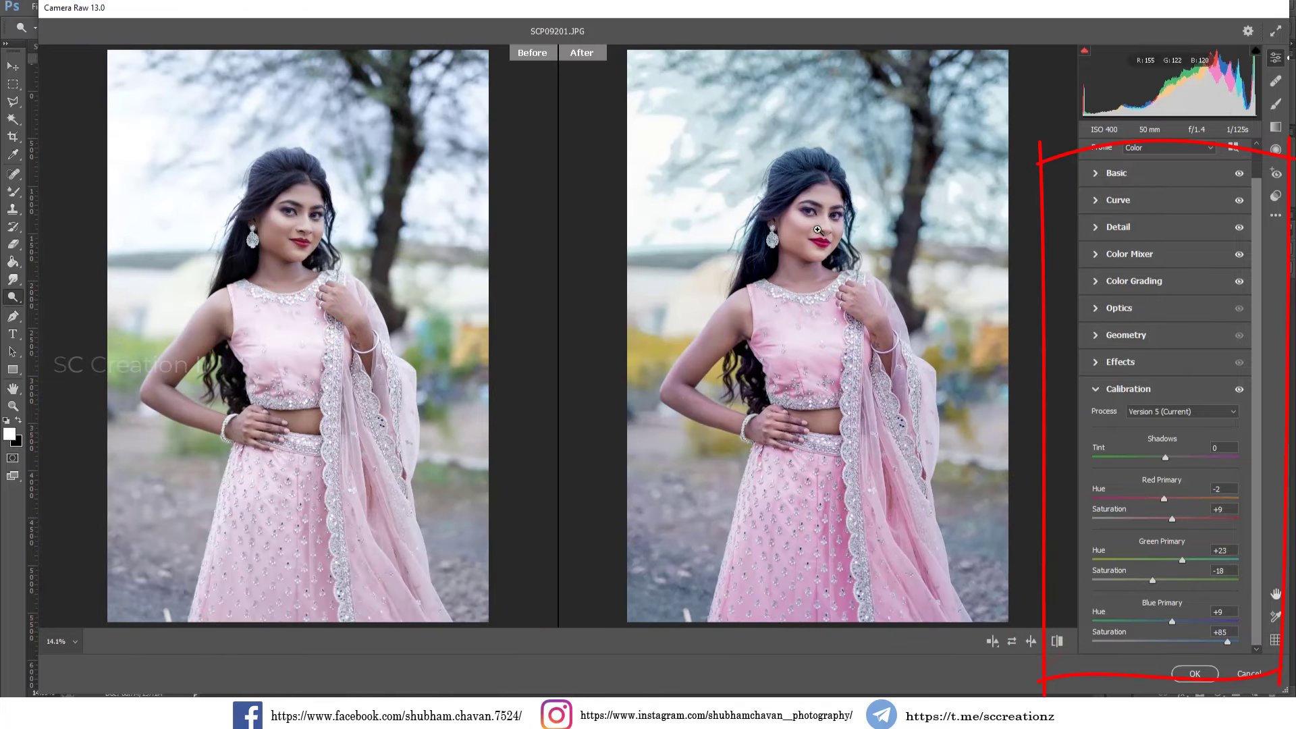
left_click_drag(818, 230, 848, 336)
left_click(824, 274)
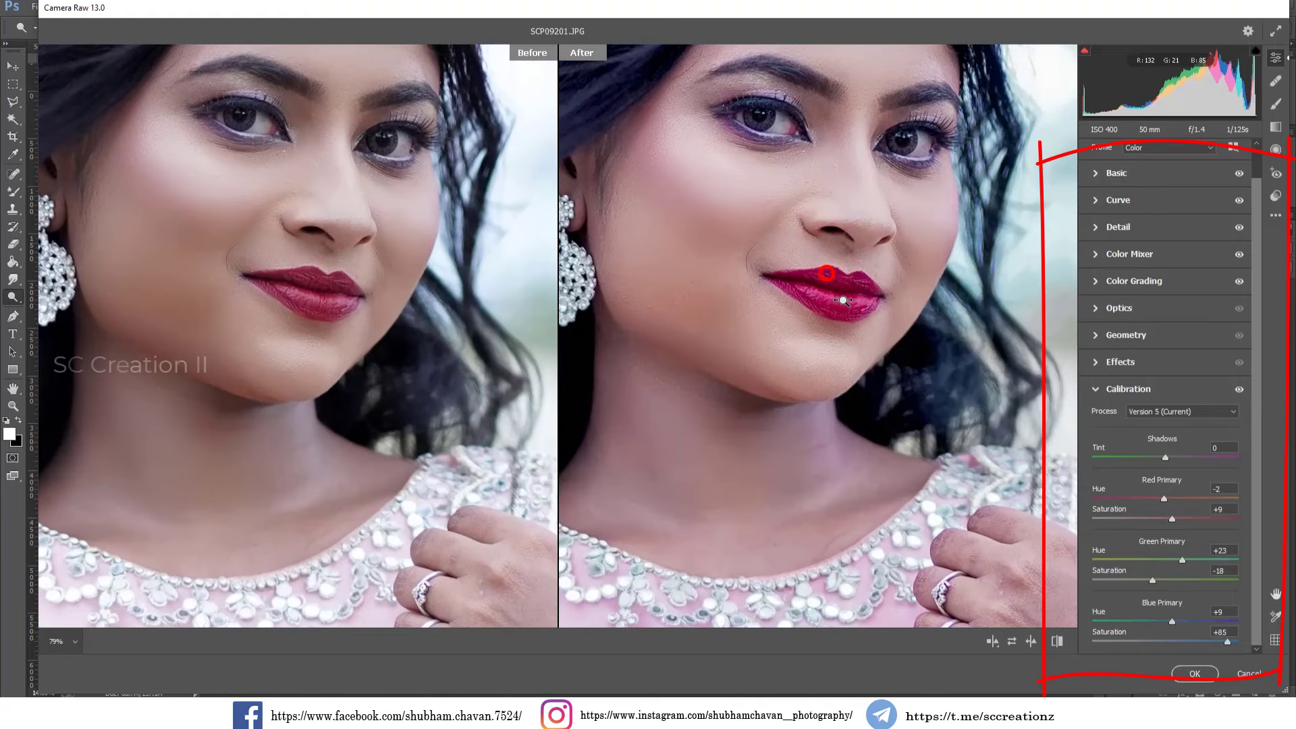
Reduce the Reds saturation in the Color Mixer to -15, checking the effect on the face and the full portrait.
left_click(1107, 256)
left_click(1136, 327)
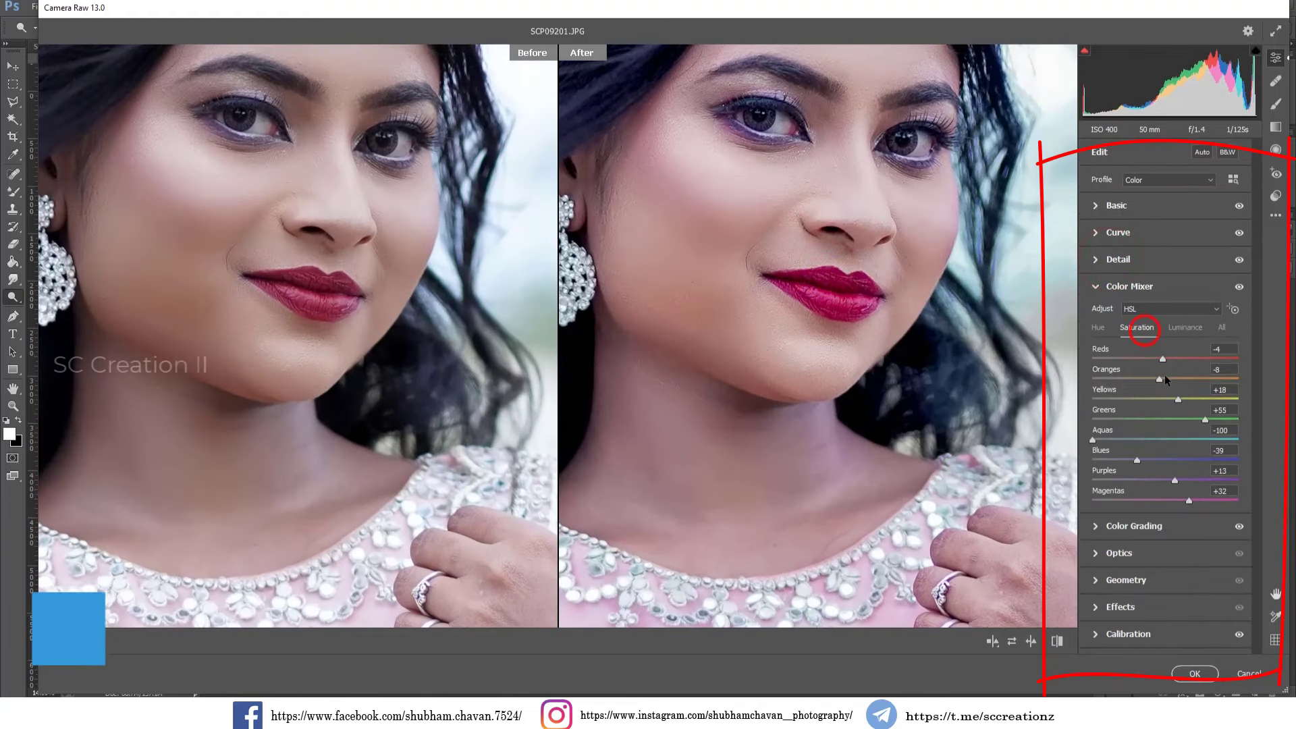
left_click_drag(1162, 363, 1151, 363)
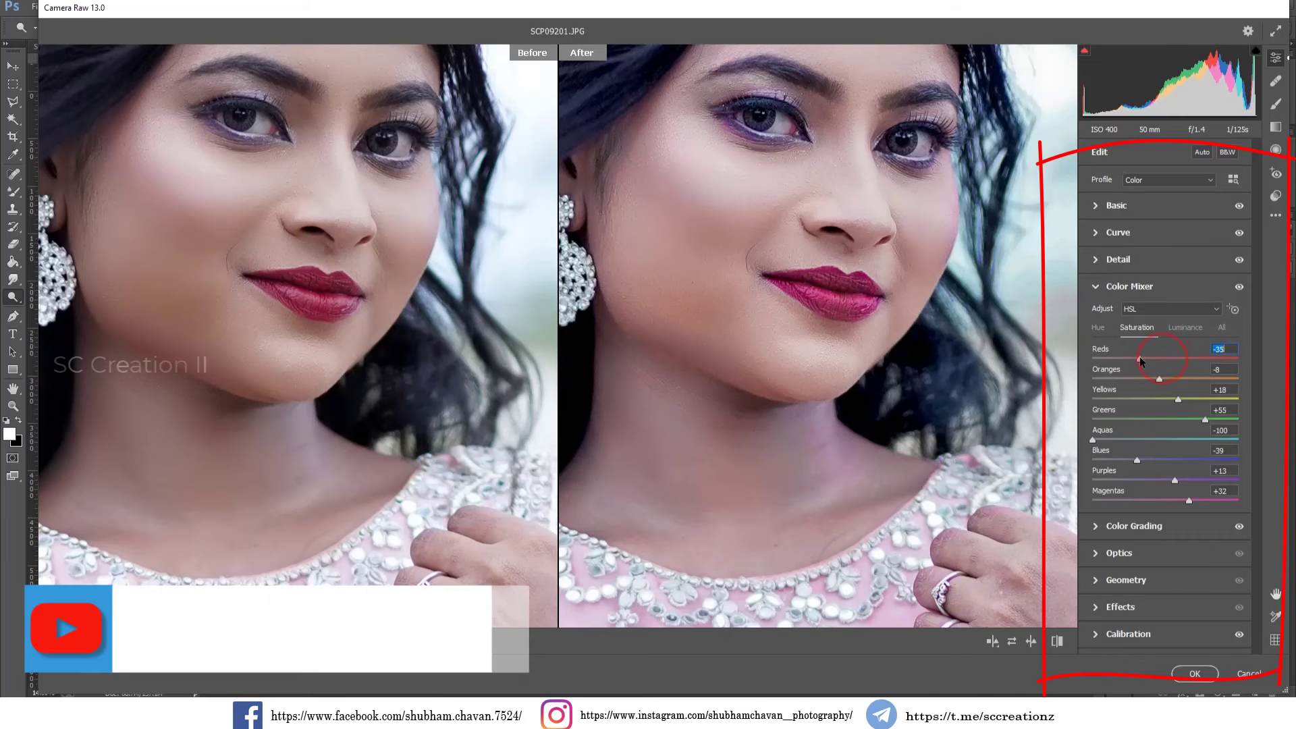
left_click(893, 309)
mouse_move(1171, 360)
left_mouse_down()
mouse_move(1122, 362)
mouse_move(1155, 375)
left_mouse_up()
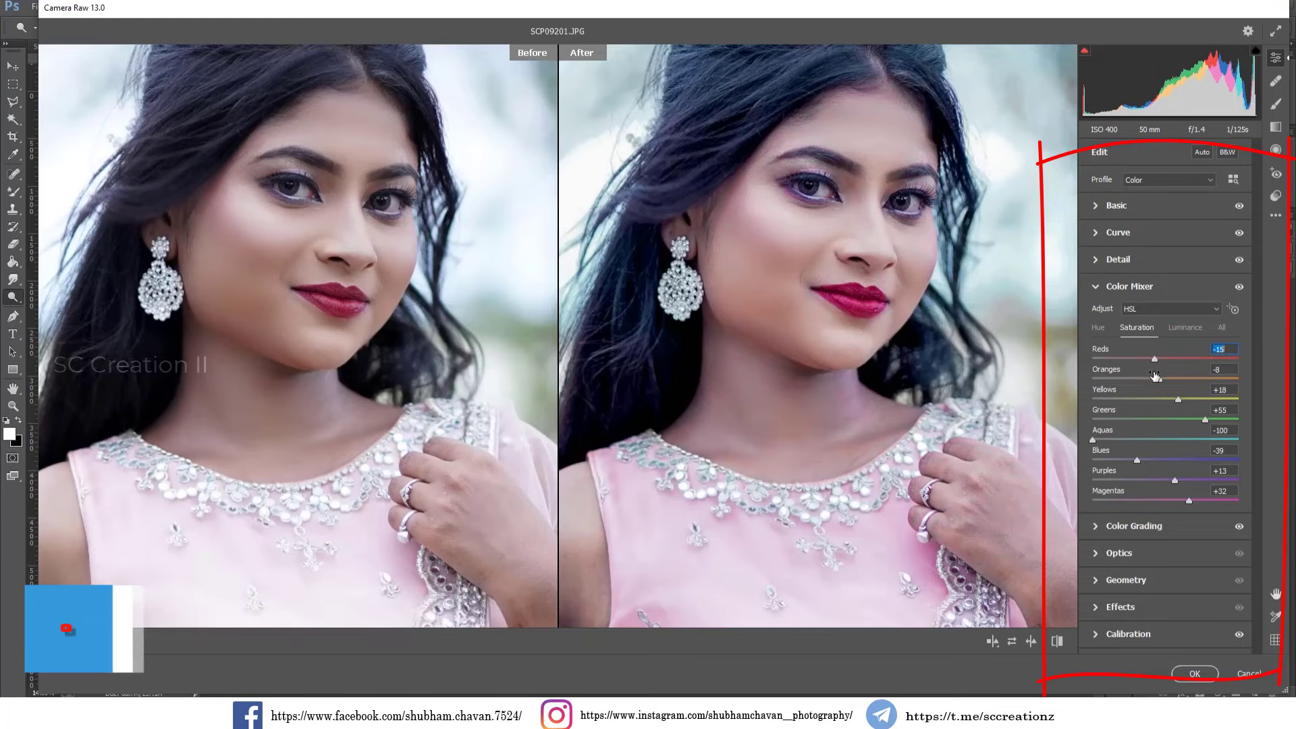
left_click(916, 404)
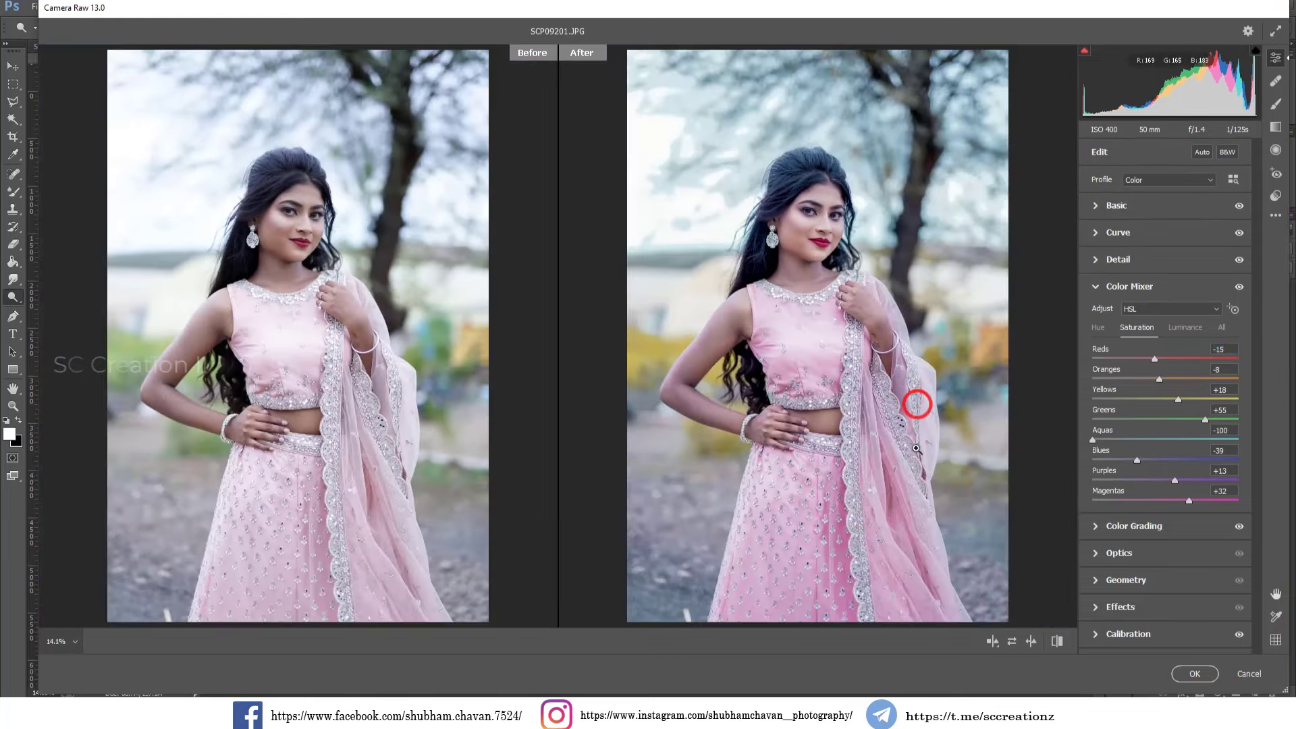
Set the Color Mixer saturation of Purples to +24 and Blues to -54, and apply the Camera Raw Filter.
mouse_move(1176, 479)
left_mouse_down()
mouse_move(1200, 476)
mouse_move(1153, 483)
mouse_move(1185, 481)
left_mouse_up()
left_click(810, 208)
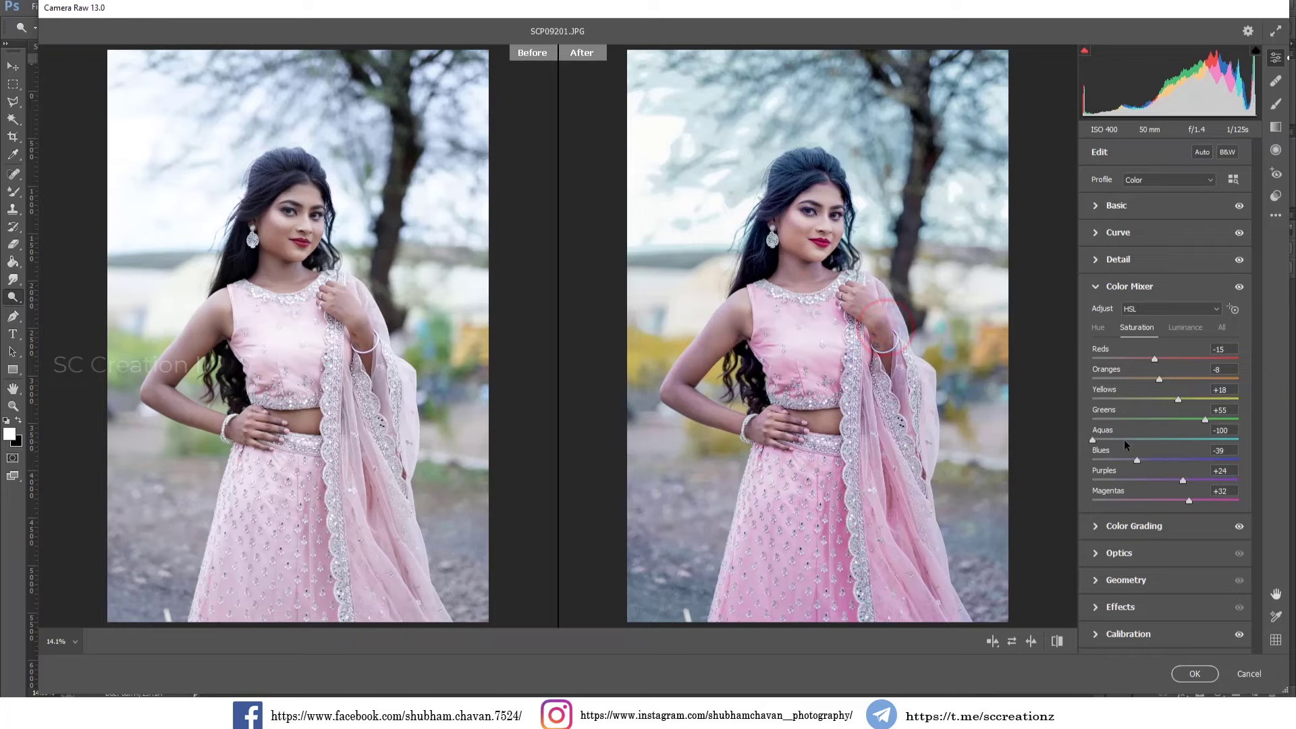
left_click_drag(1136, 459, 1128, 460)
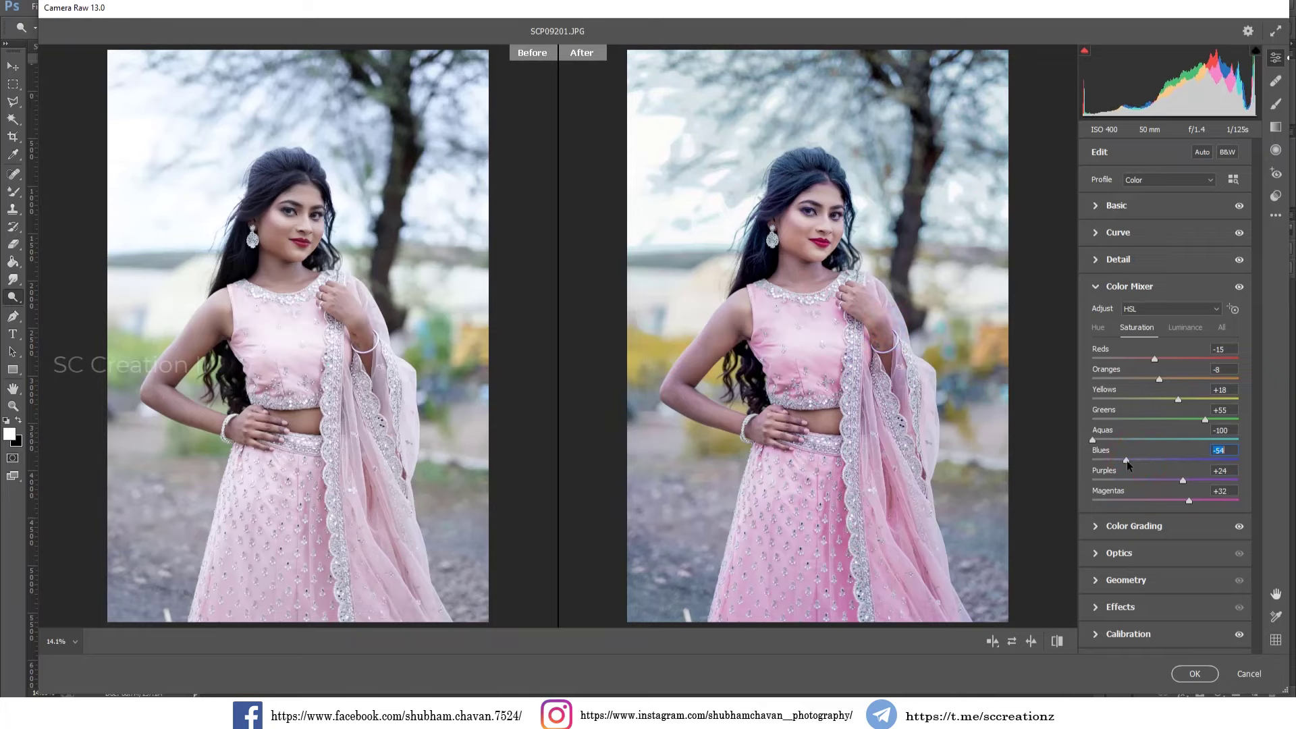
left_click(1178, 674)
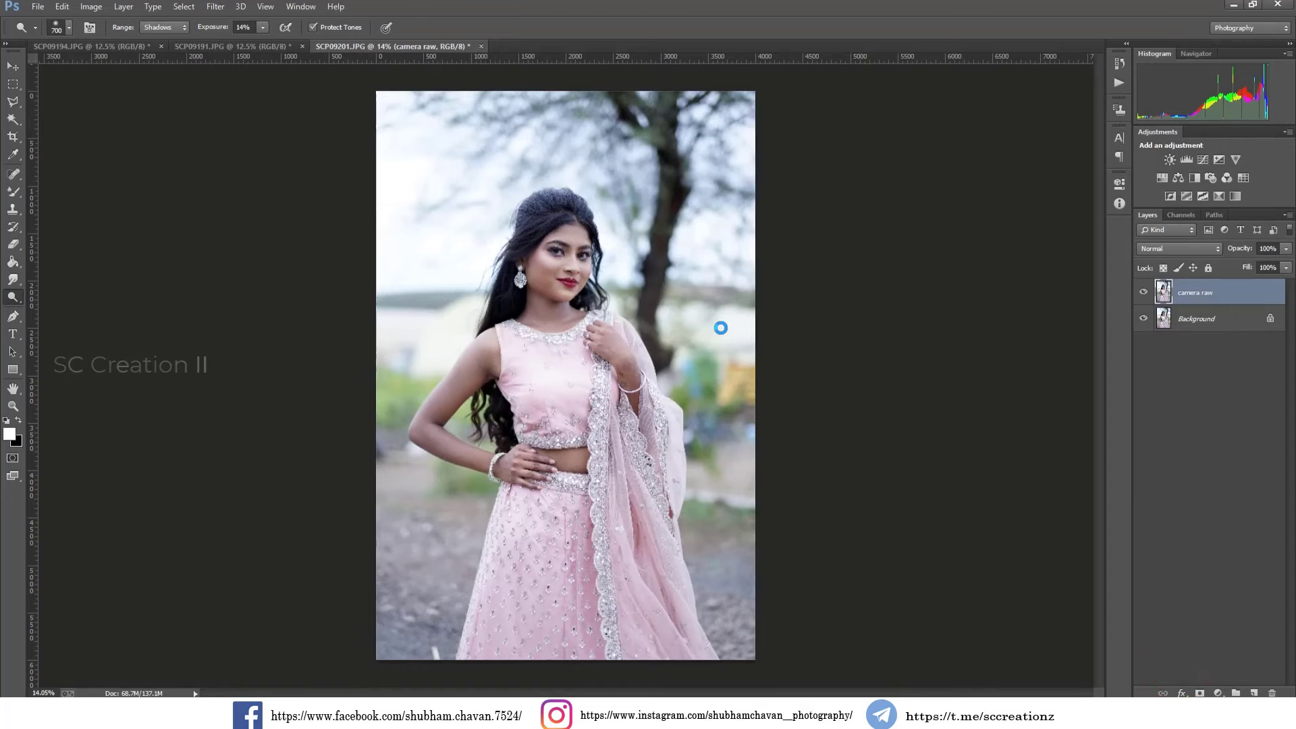
Compare the portrait with and without the Camera Raw grading.
key("ctrl+z")
key("ctrl+z")
key("ctrl+z")
key("ctrl+z")
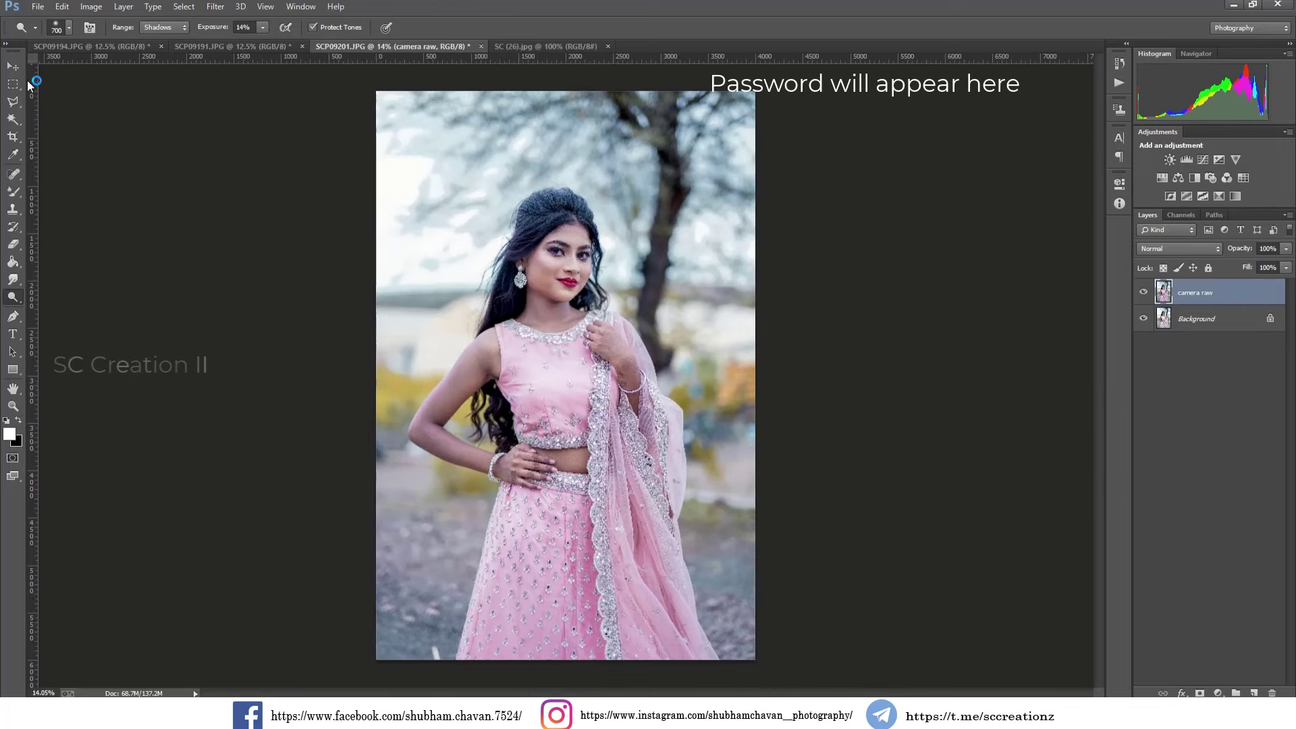
Copy the orange light flare from SC (26).jpg onto SCP09201.JPG with the Move tool and enlarge it to about 244%.
left_click(12, 65)
left_click(513, 49)
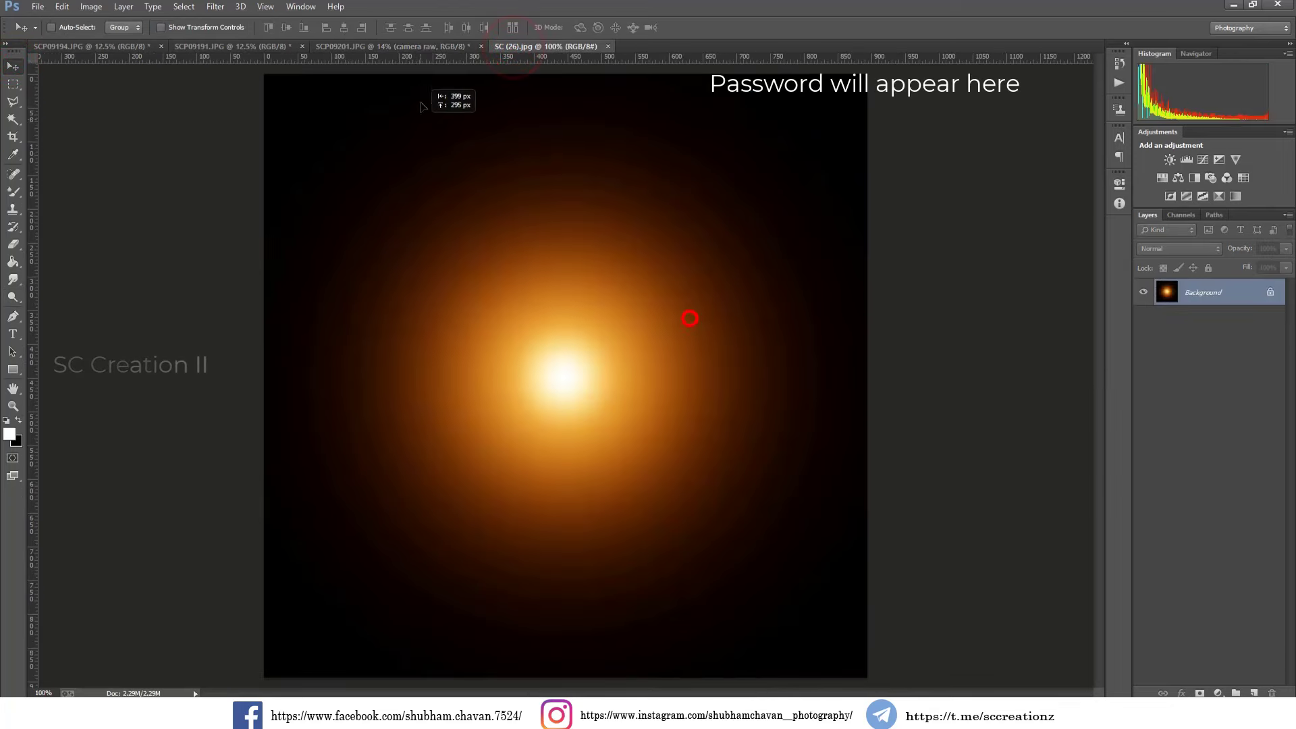
left_click_drag(411, 50, 456, 185)
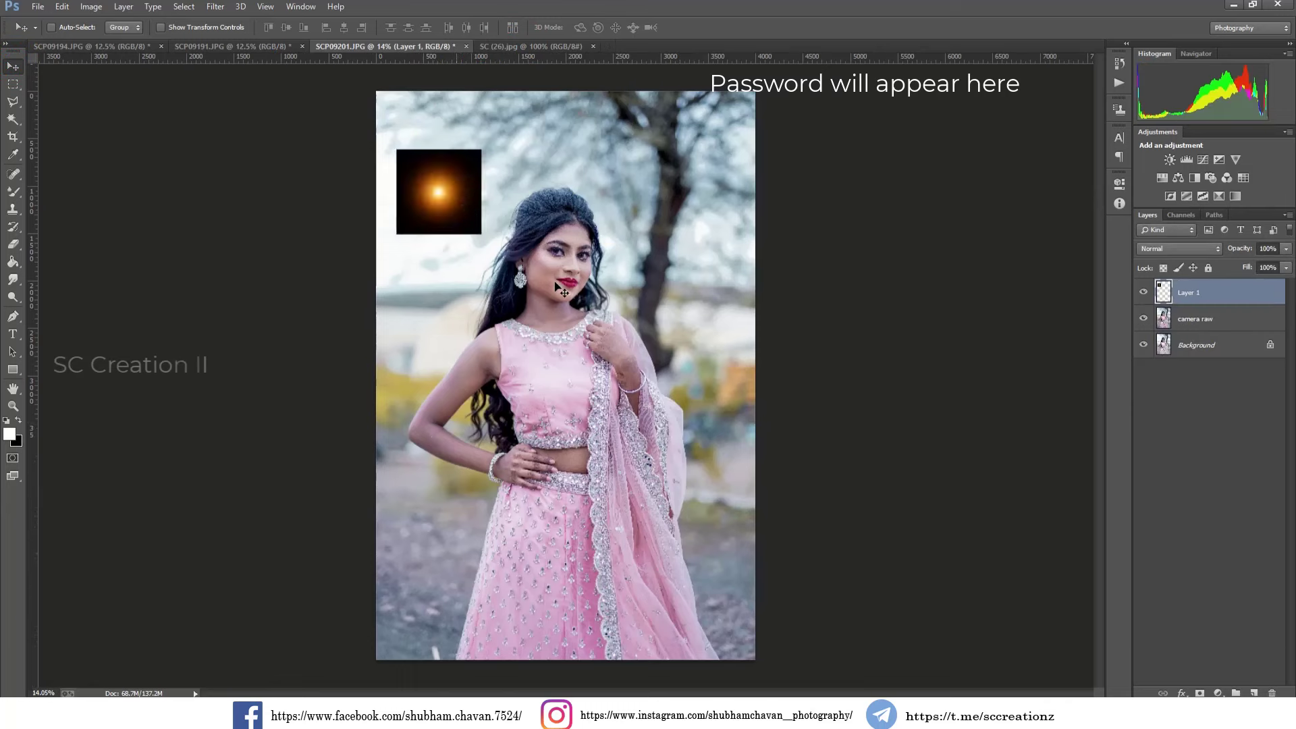
key("ctrl+t")
left_click_drag(481, 234, 540, 295)
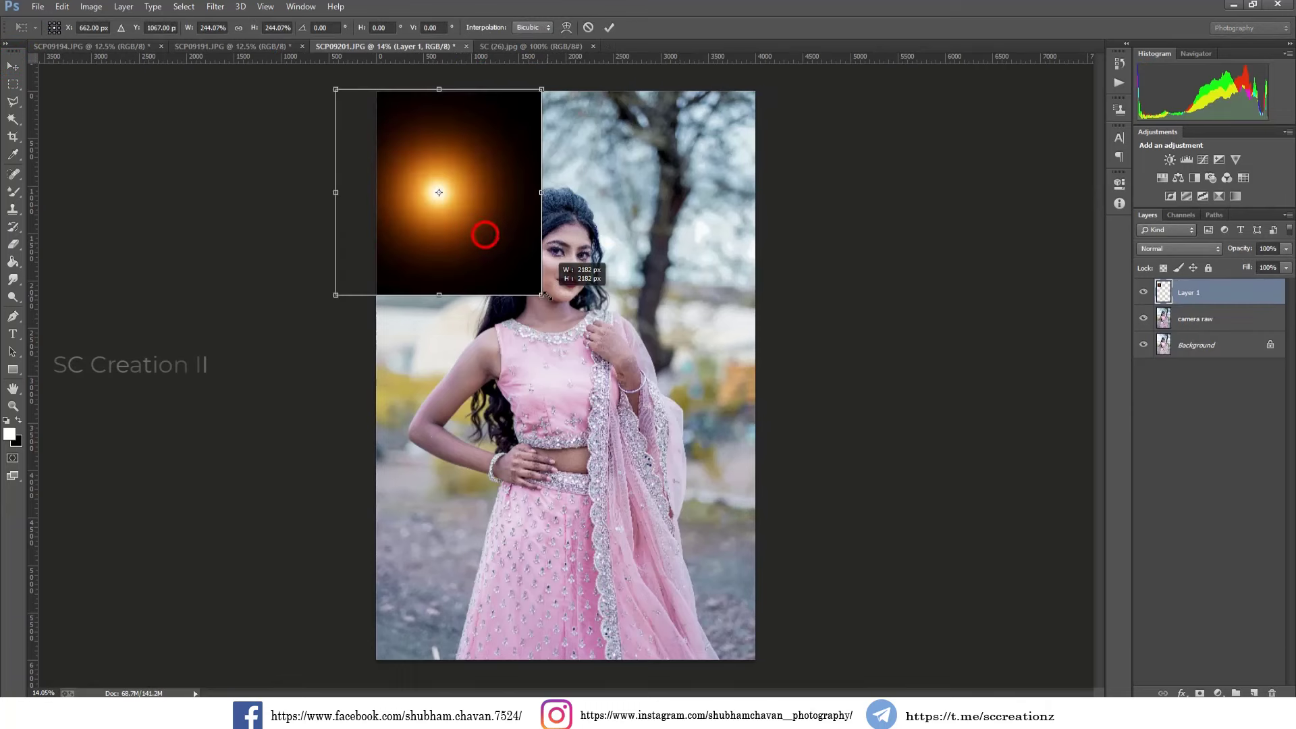
double_click(475, 250)
Blend the flare layer in Screen mode, enlarge it further and position it over the photo's upper-left corner of sky.
left_click(1155, 249)
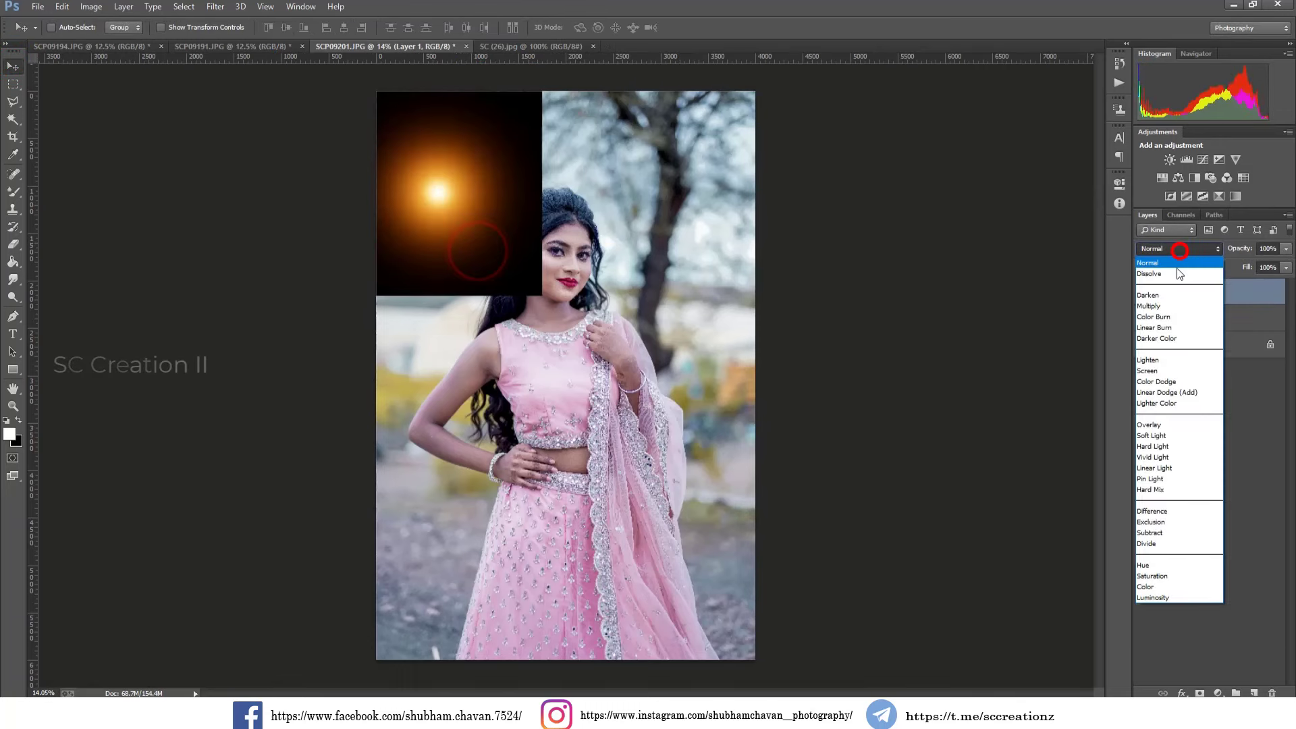
left_click(1158, 365)
left_click_drag(600, 247, 477, 202)
key("ctrl+t")
left_click_drag(523, 282, 717, 400)
left_click_drag(509, 336, 450, 303)
double_click(477, 289)
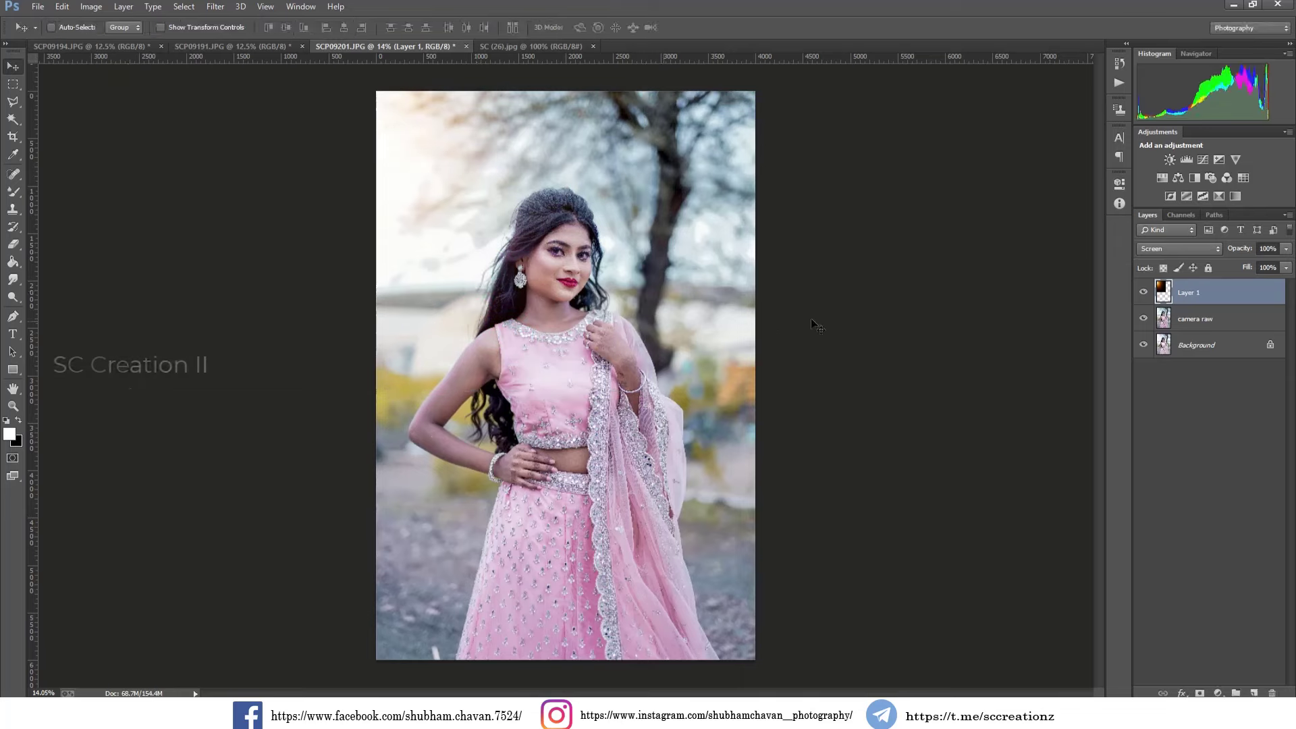
Set the flare layer's opacity to 45% and check the photo with the layer hidden and shown.
type("45")
key("Return")
left_click(1143, 291)
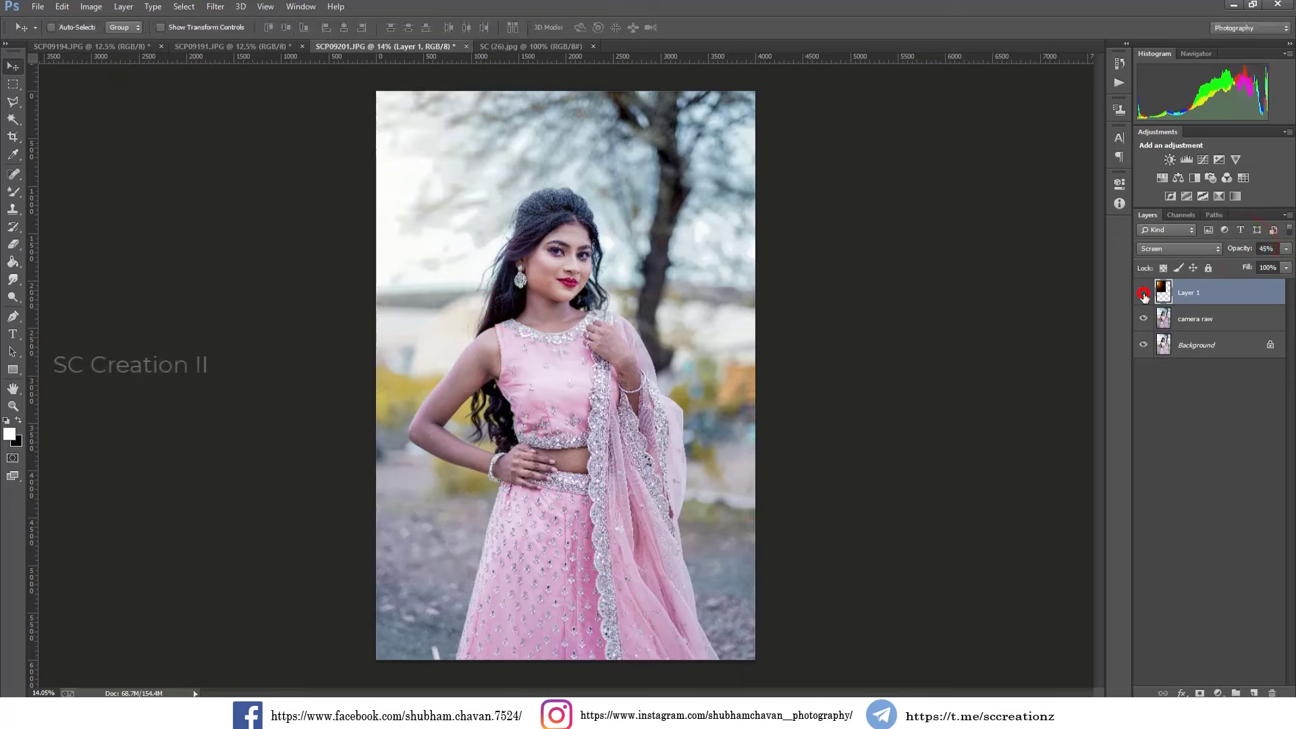
left_click(1143, 292)
Shift the flare slightly toward the photo's right side and scale it to about 101.4% wide and 100.4% high.
left_click_drag(471, 224, 478, 229)
key("ctrl+t")
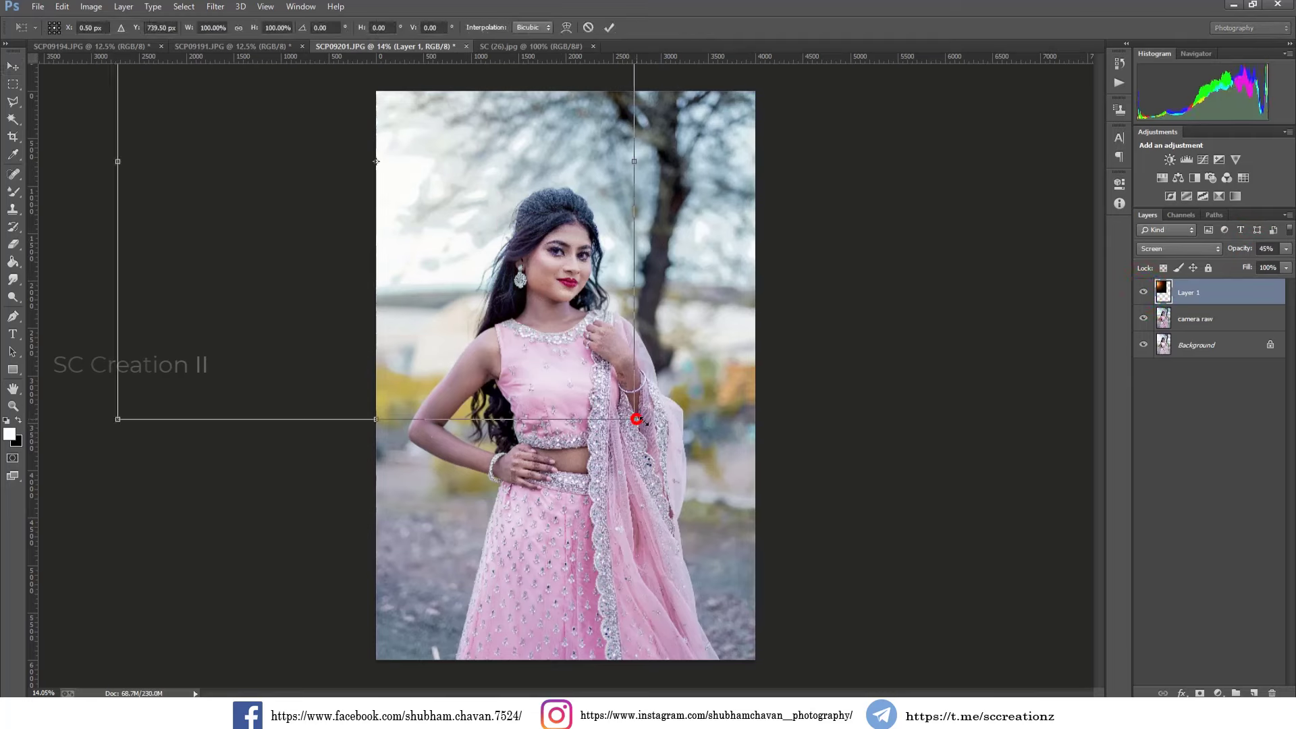
left_click_drag(636, 419, 640, 420)
left_click_drag(560, 378, 578, 377)
double_click(578, 376)
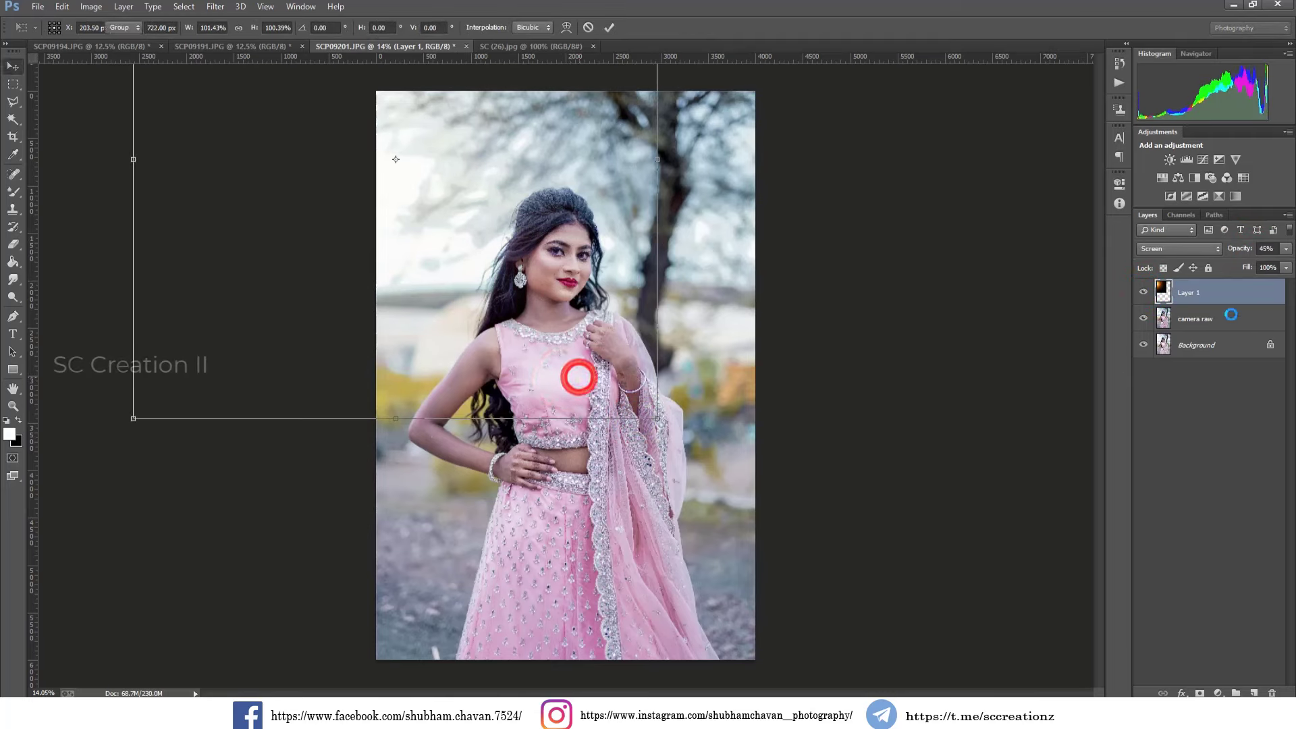
Compare the portrait with and without the flare layer, both in full view and close up on the face.
left_click(1143, 294)
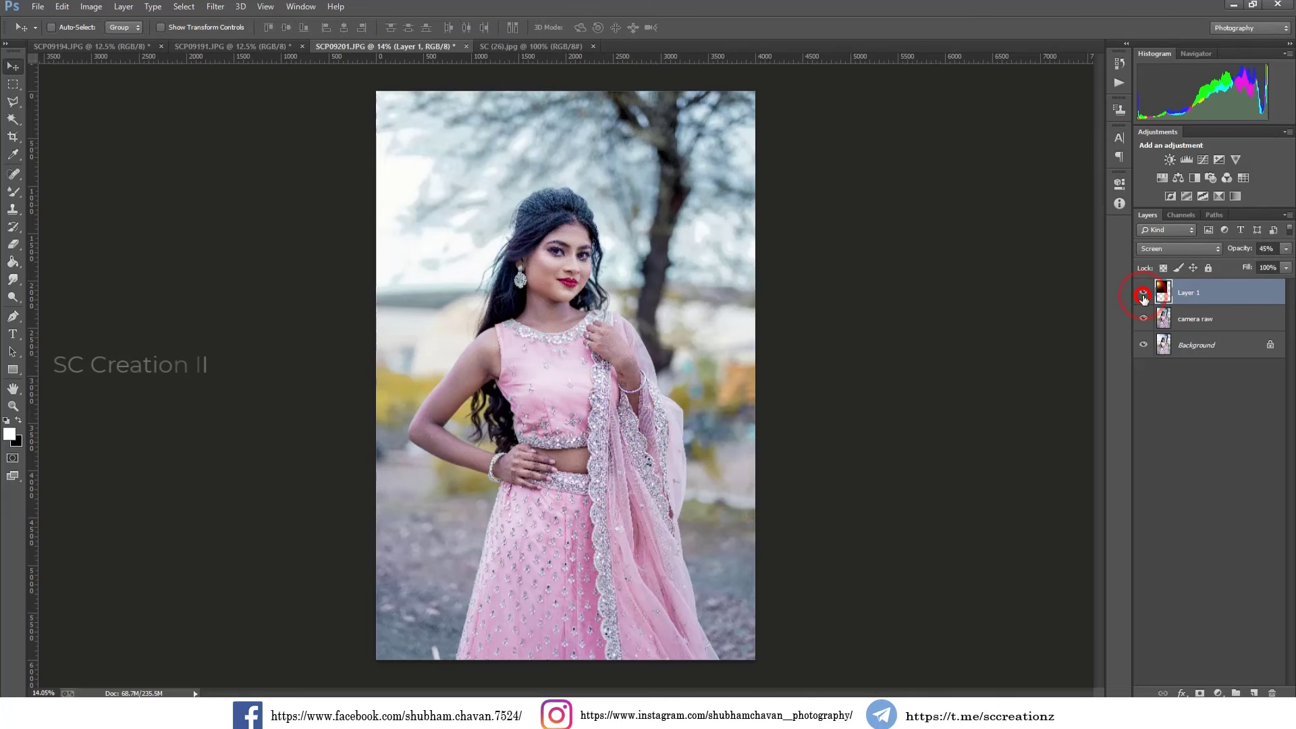
left_click(1143, 294)
scroll(533, 206, "up", 5)
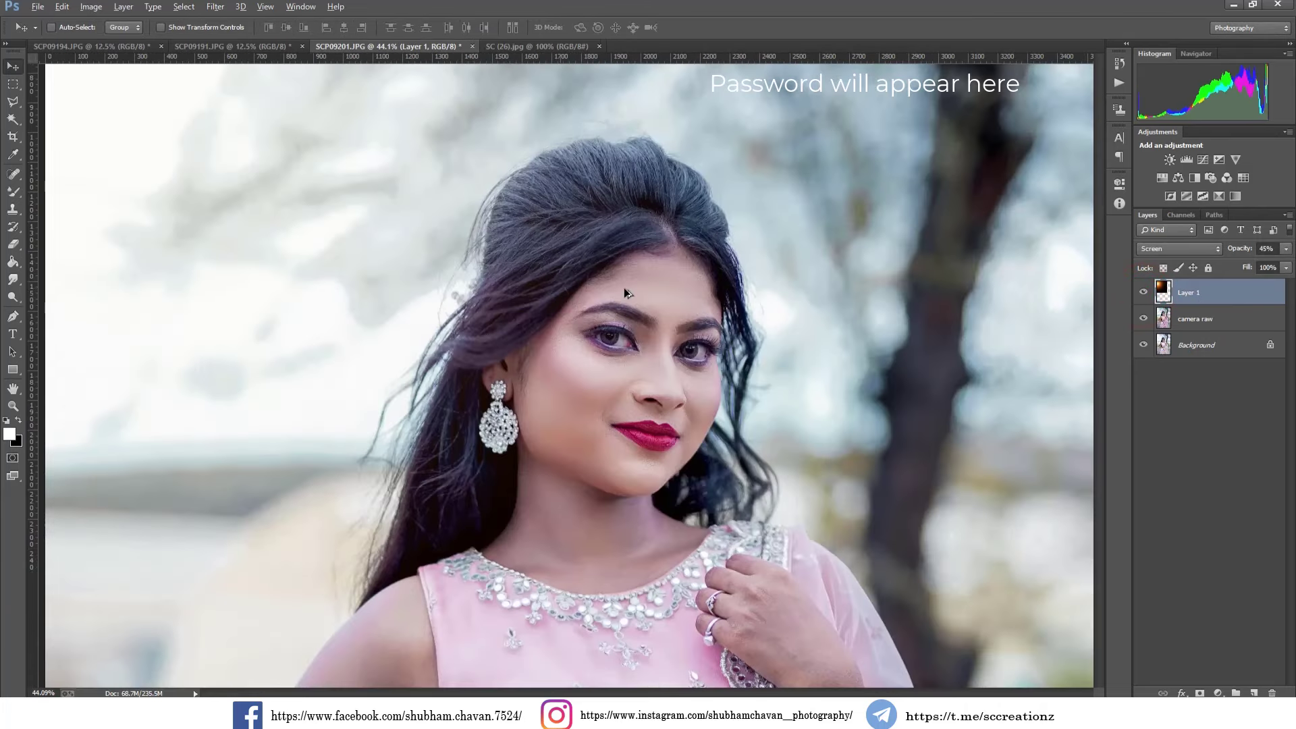
scroll(624, 287, "up", 1)
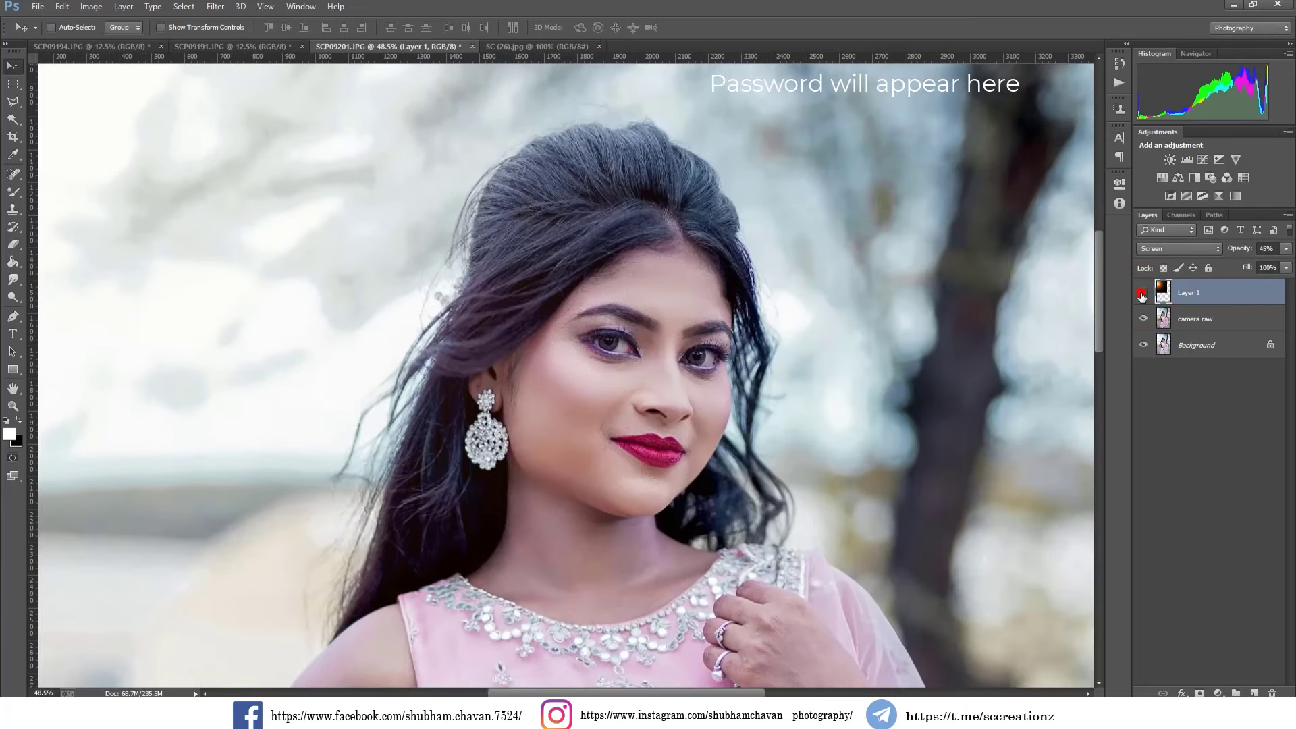
left_click(1142, 294)
left_click(1141, 294)
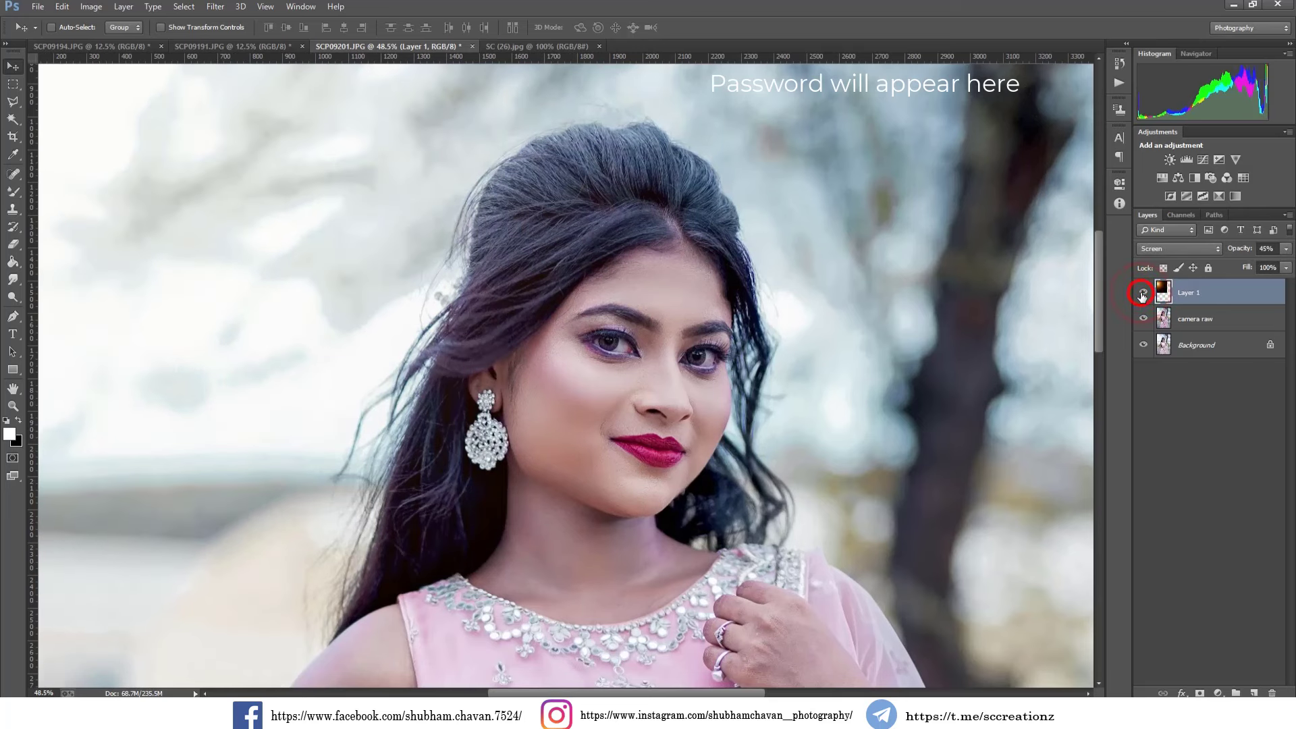
scroll(794, 334, "down", 5)
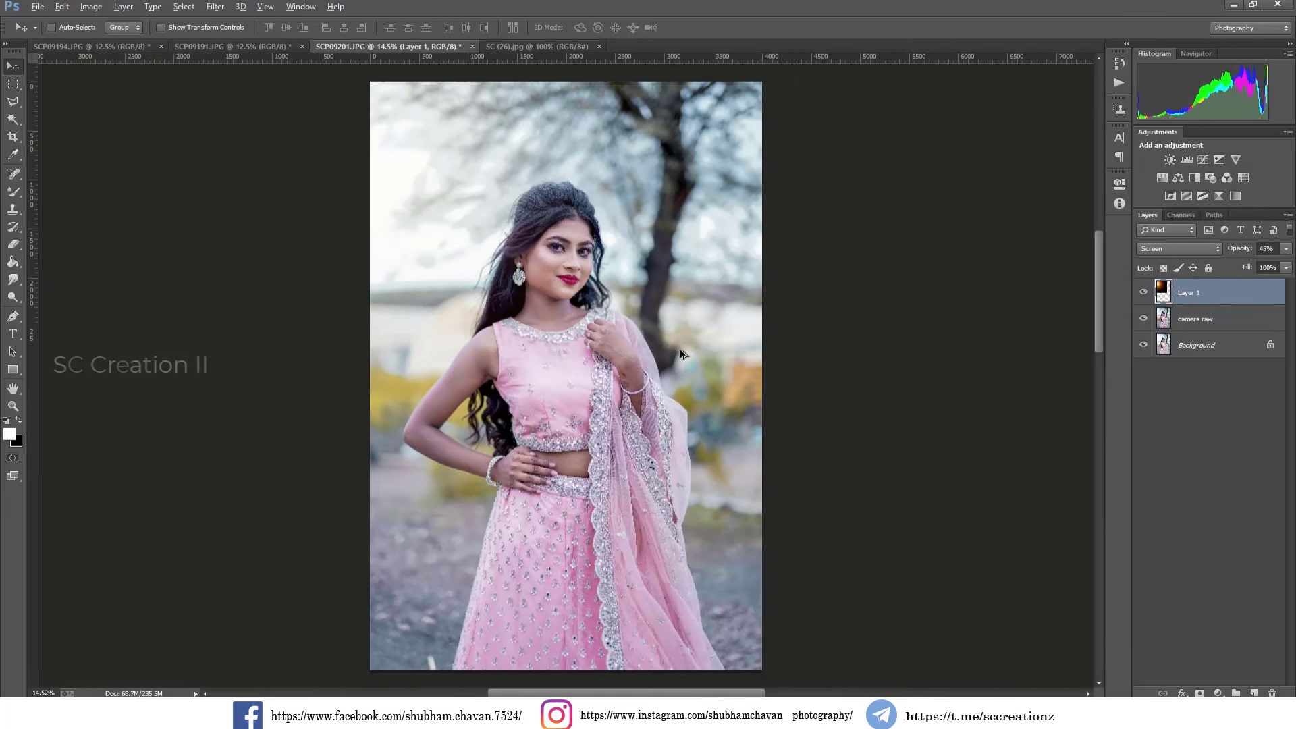
Merge the flare layer down into the camera raw layer and compare the result with the original background.
right_click(1196, 295)
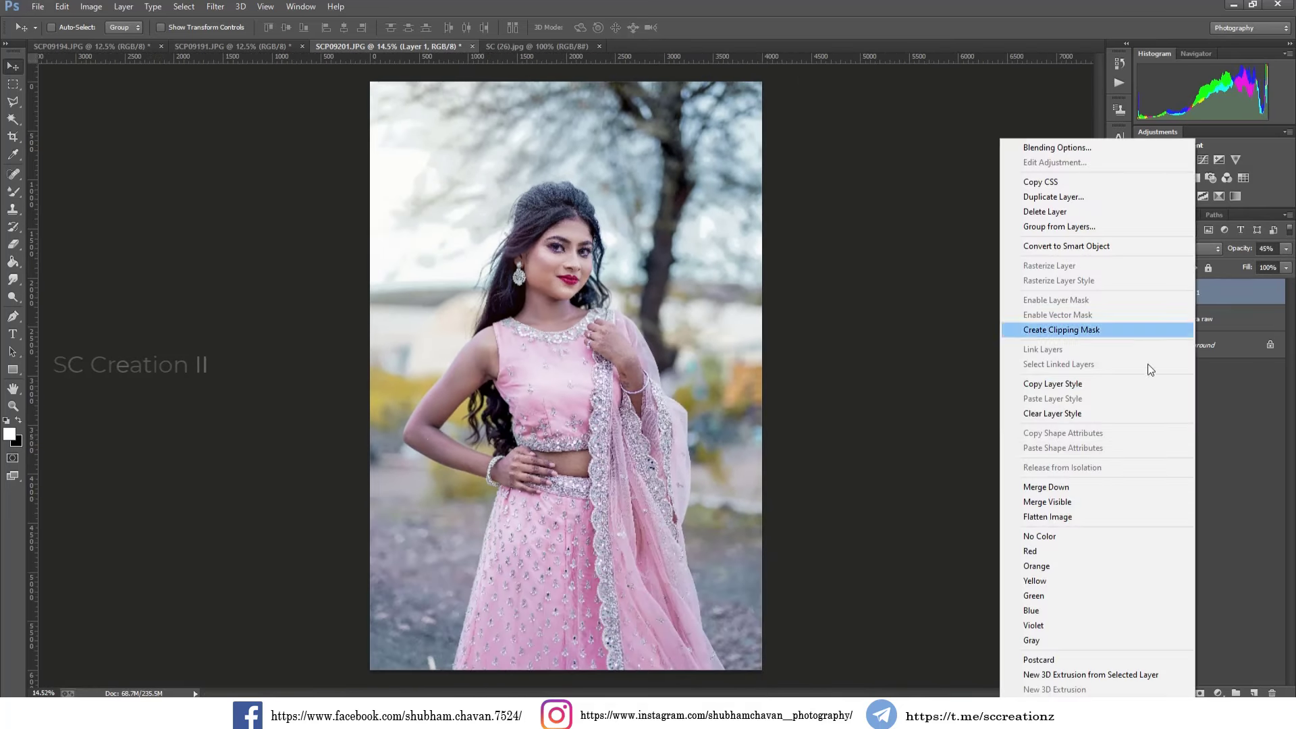
left_click(1069, 487)
left_click(1143, 293)
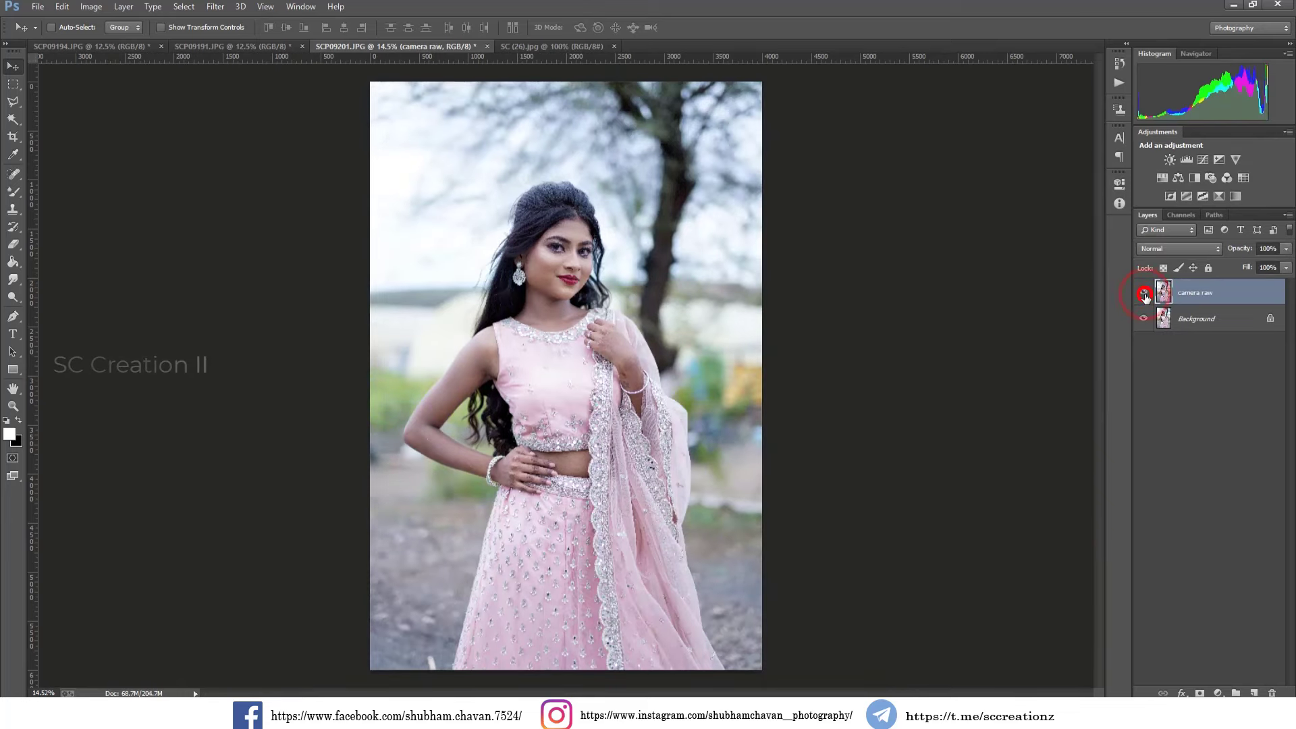
left_click(1143, 293)
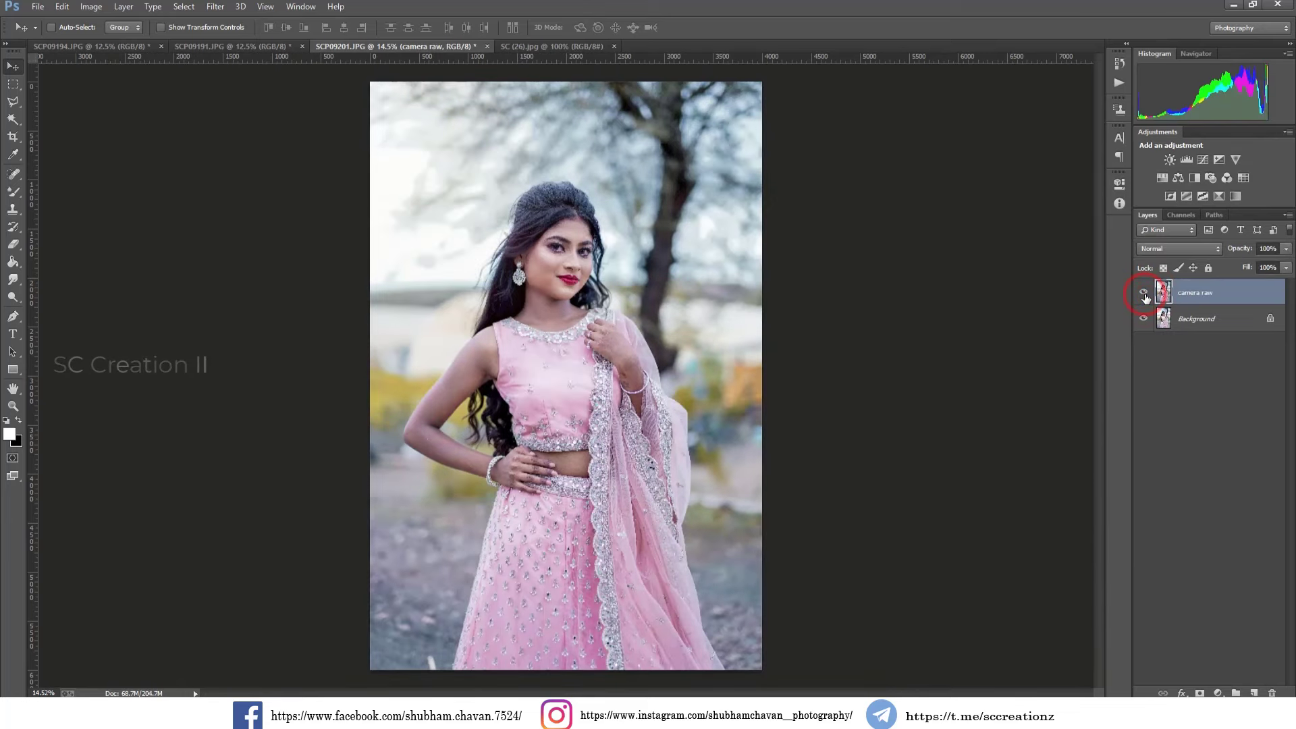
Duplicate the Background layer of SCP09191.JPG and reapply the last Camera Raw Filter to the copy.
left_click(275, 47)
key("ctrl+0")
right_click(1162, 297)
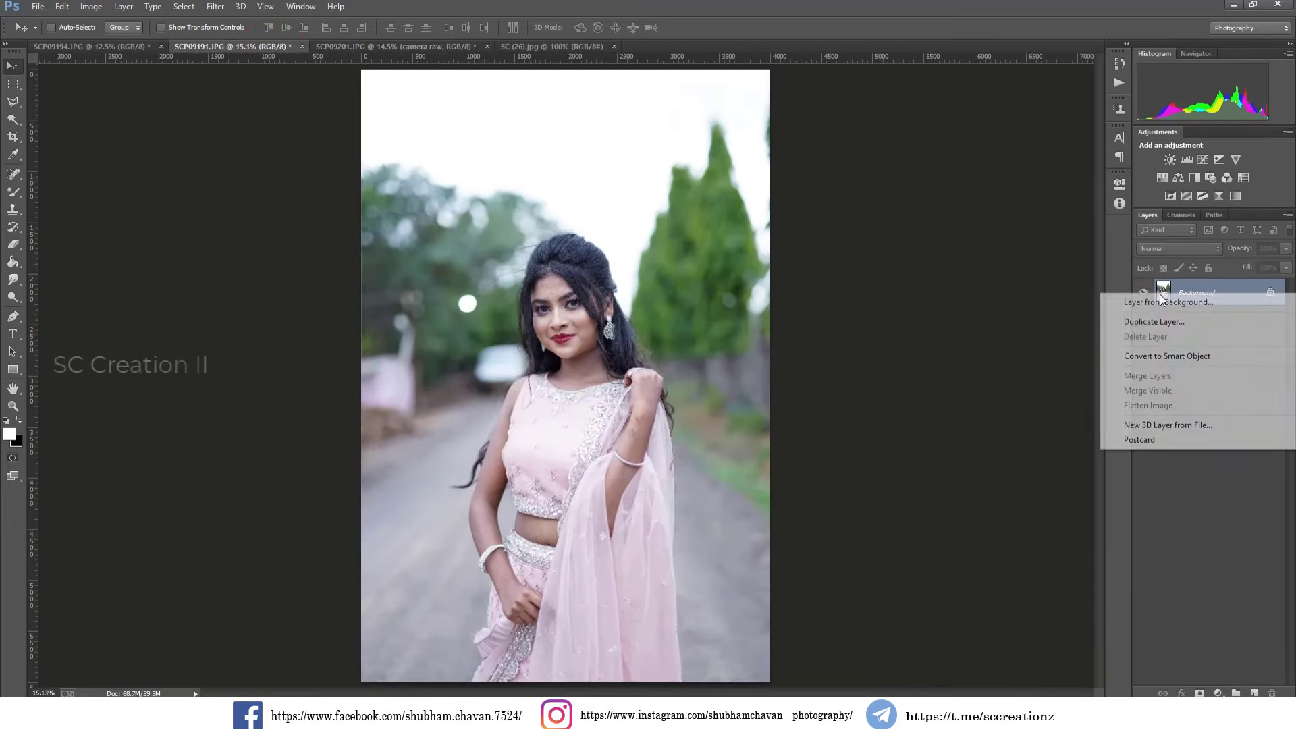
left_click(1148, 322)
left_click(783, 217)
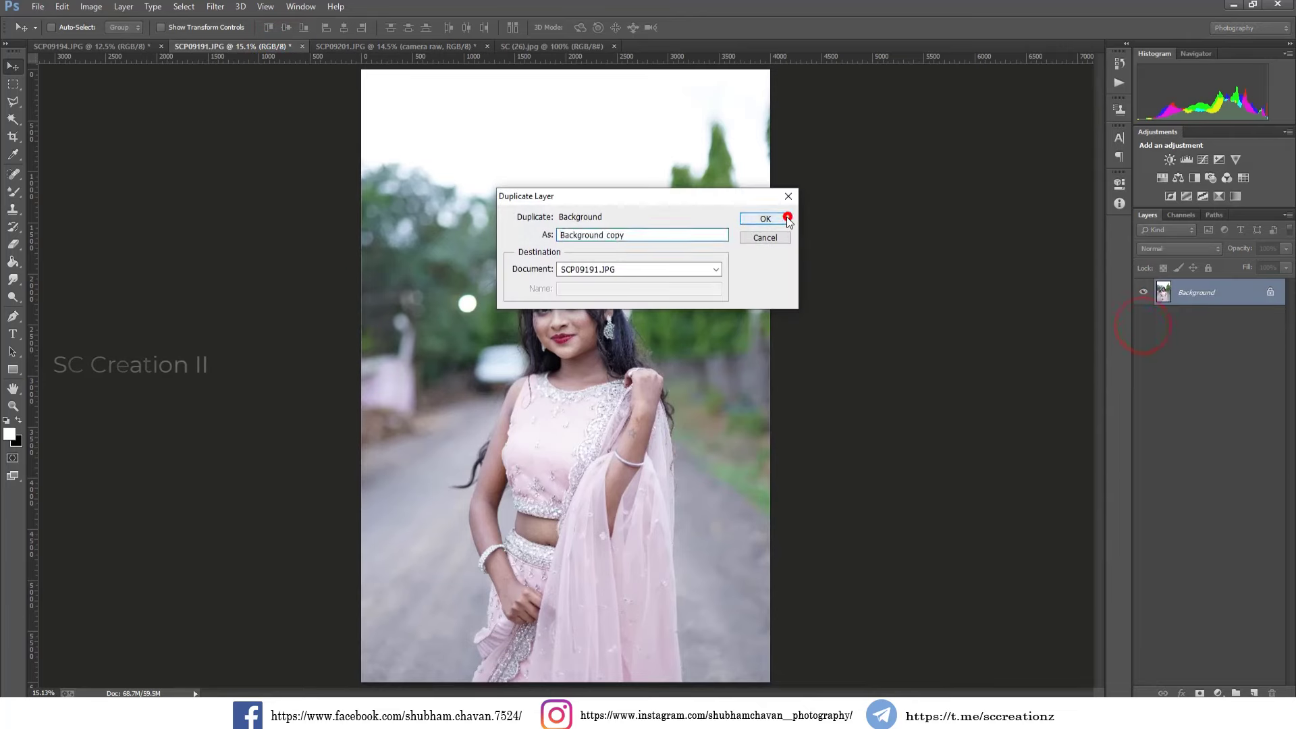
left_click(216, 7)
left_click(304, 21)
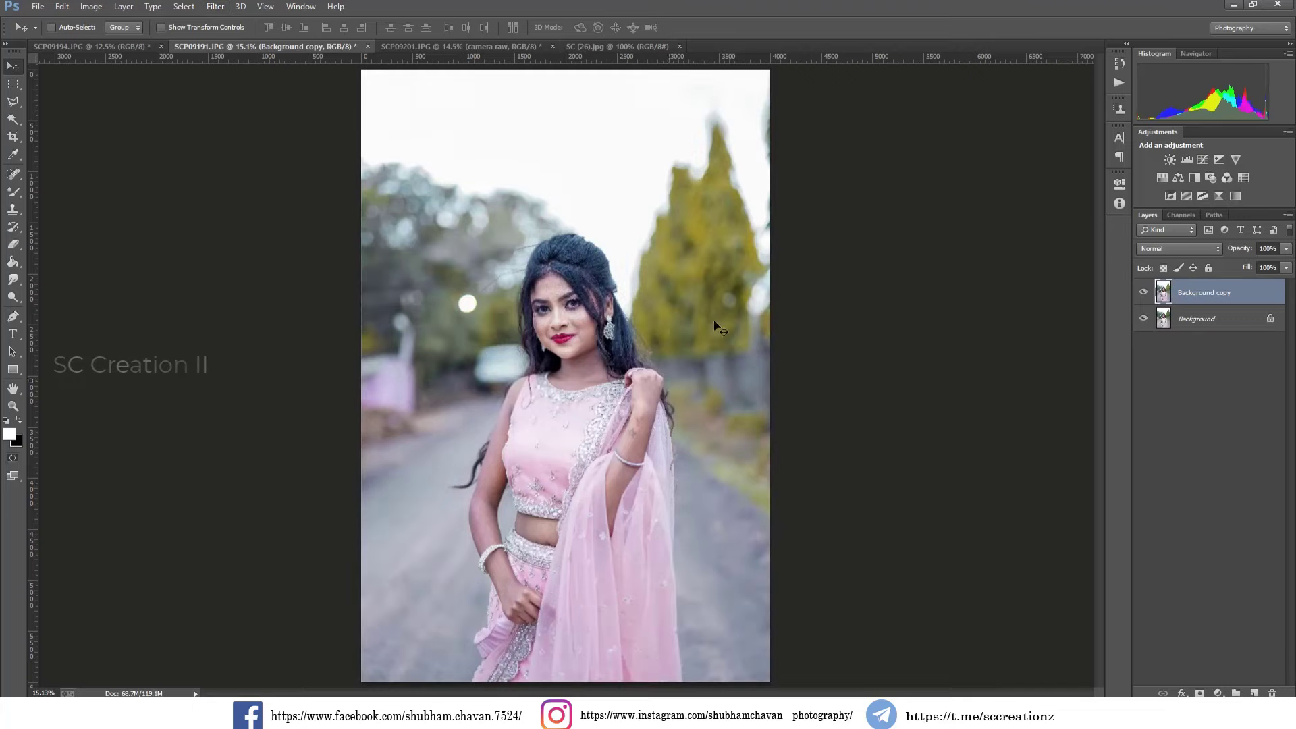
Compare the graded copy in SCP09191.JPG with its original background.
scroll(665, 311, "down", 1)
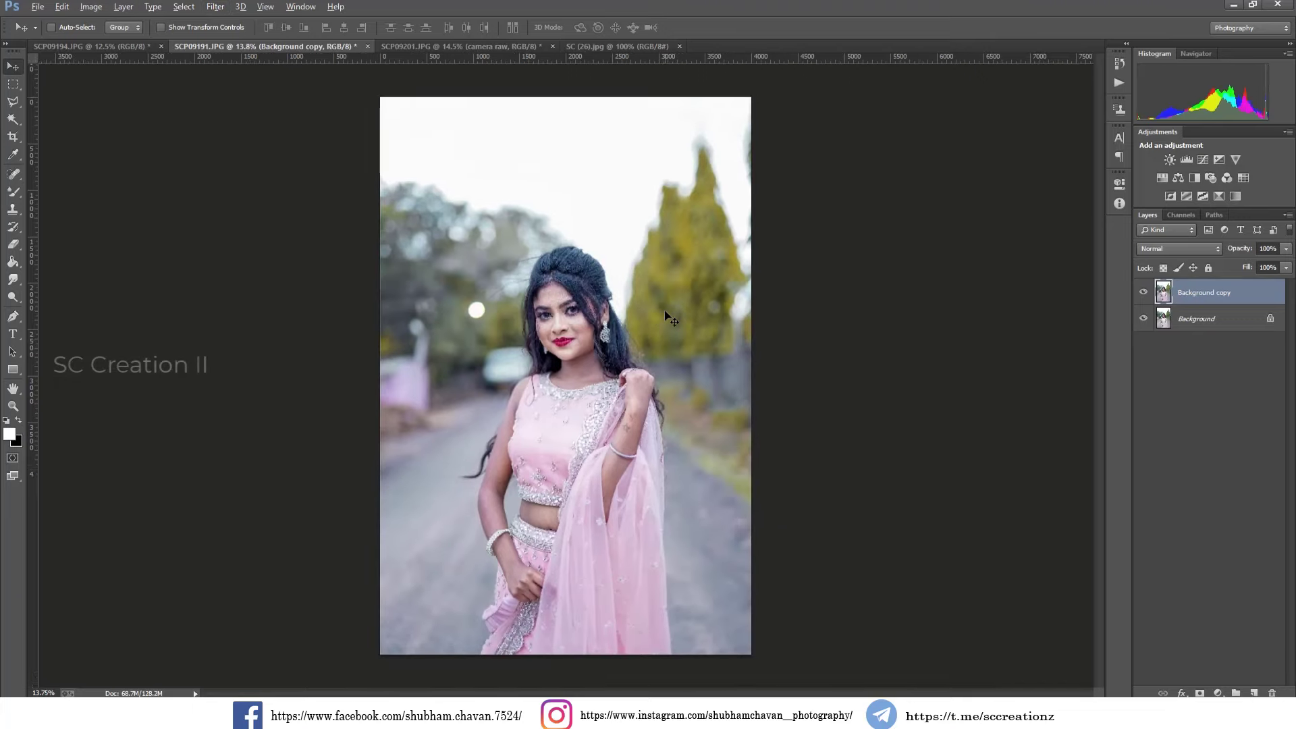
left_click(1143, 291)
left_click(1143, 290)
left_click(1143, 291)
left_click(1144, 292)
Darken the shadows of the graded copy with Levels, setting the black input level to 21.
left_click(92, 7)
left_click(111, 41)
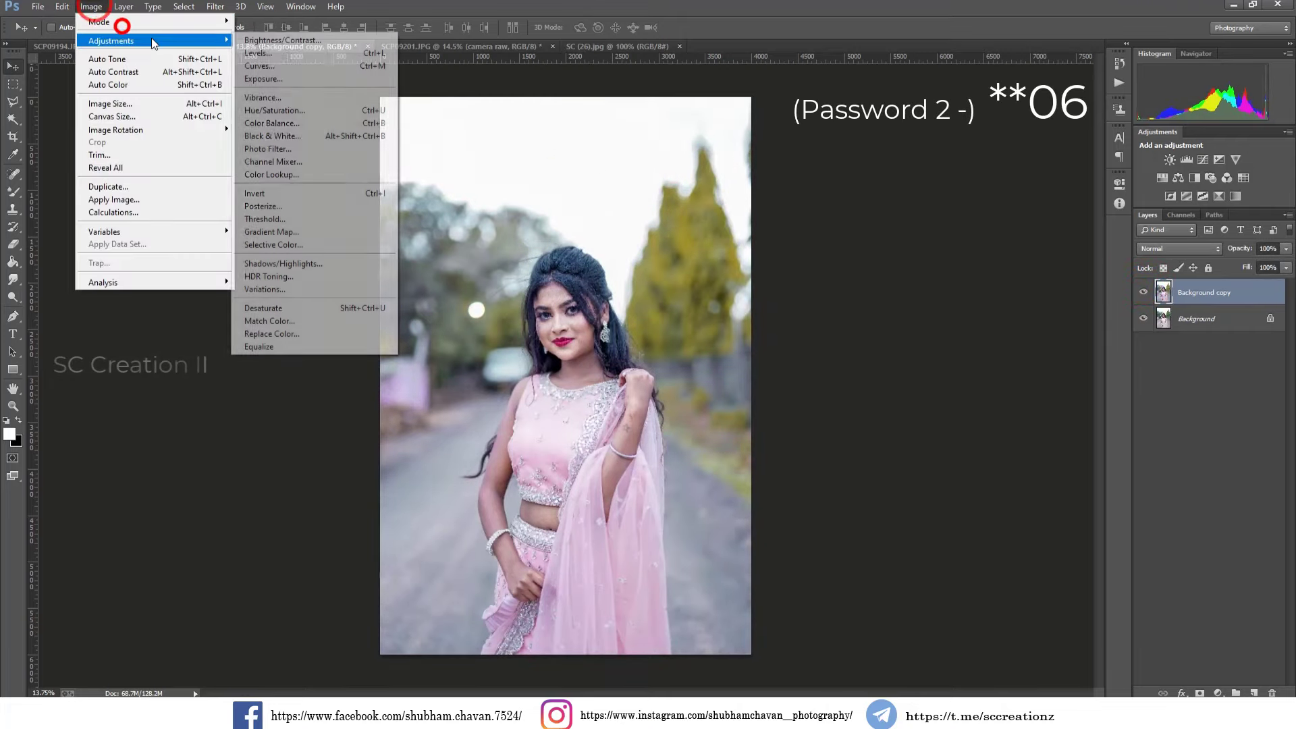
left_click(249, 51)
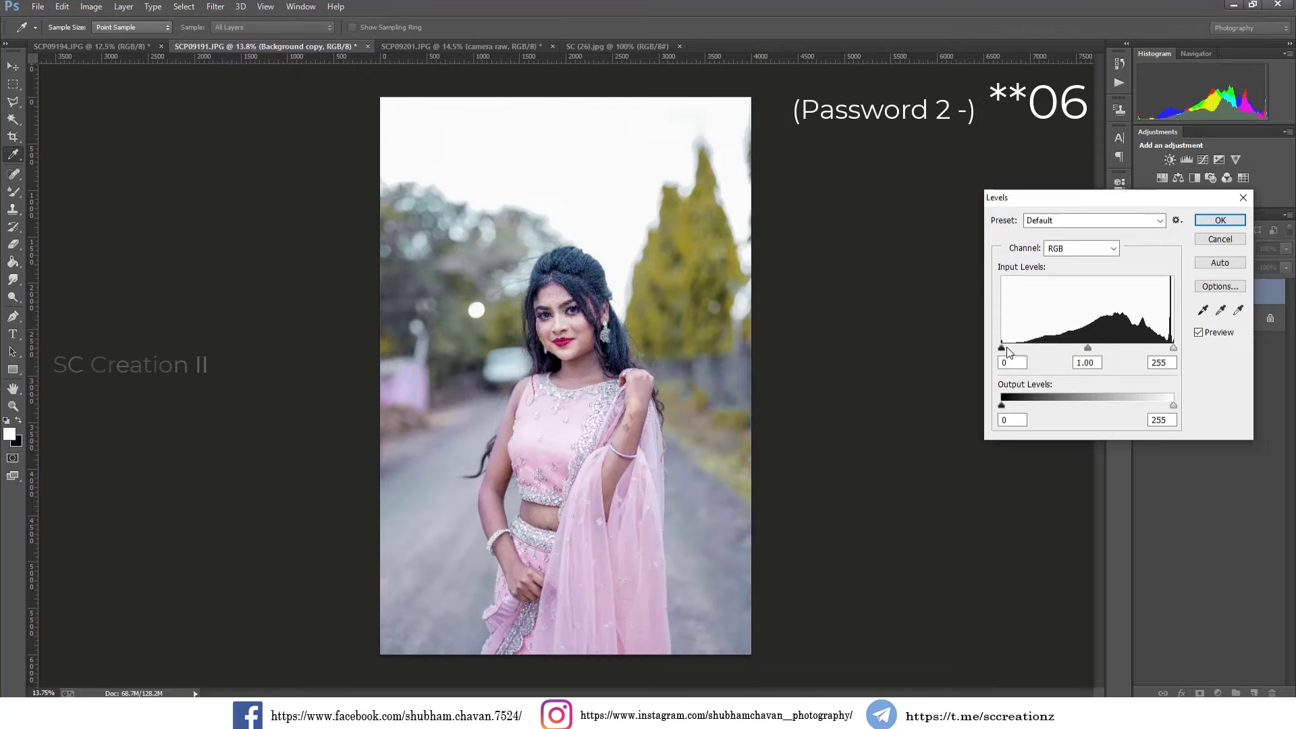
left_click_drag(1006, 347, 1018, 346)
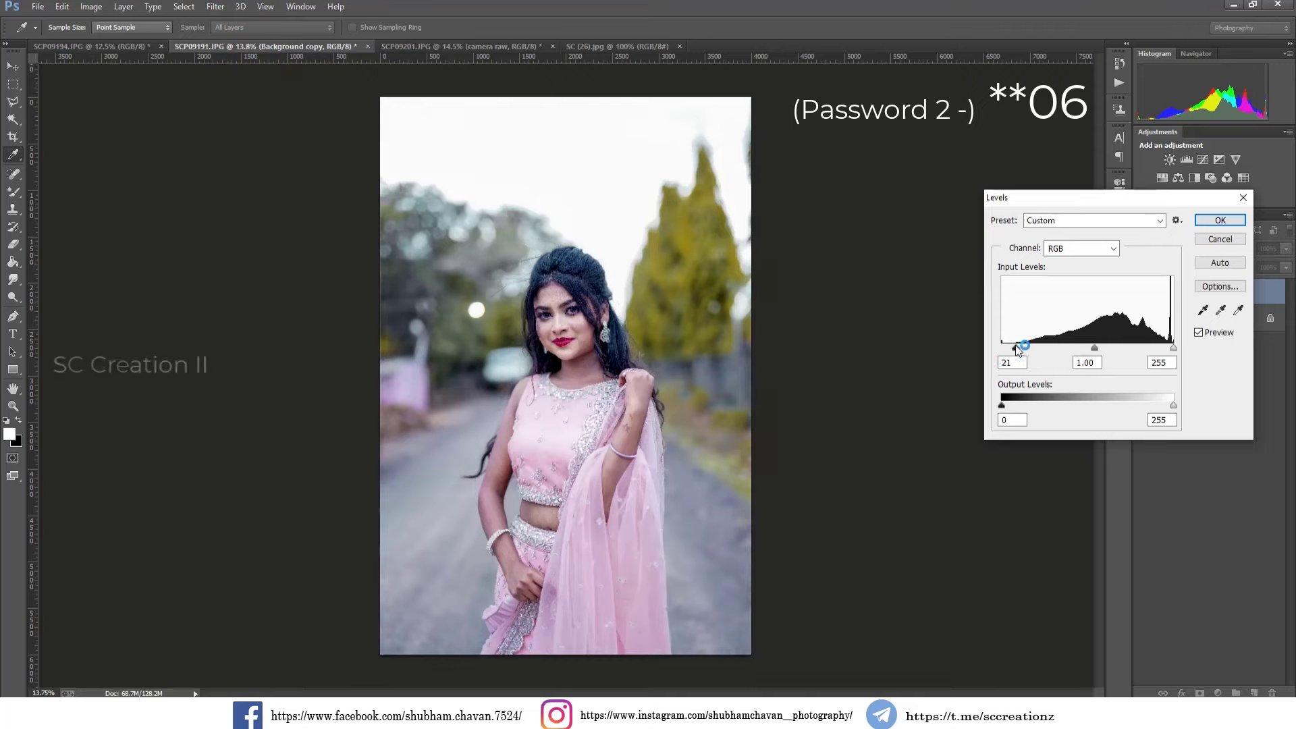
left_click(1220, 220)
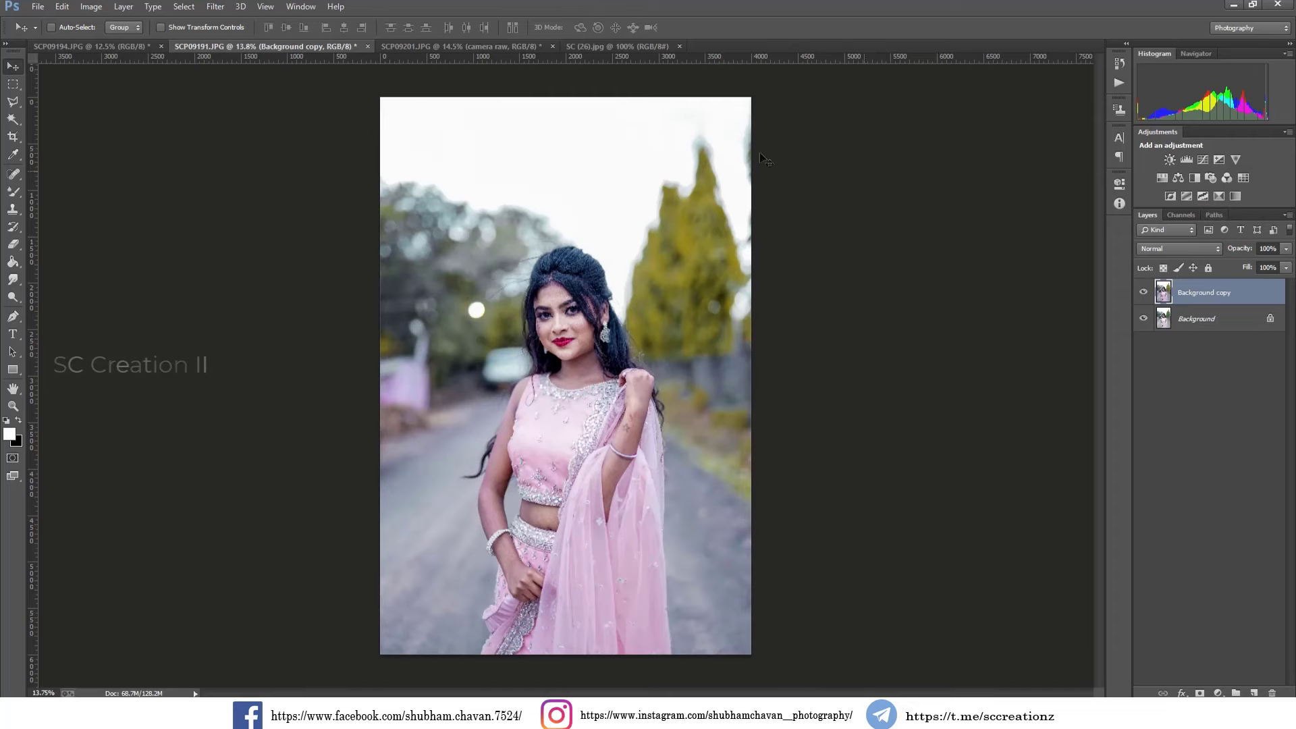
Reapply the last Camera Raw Filter to SCP09194.JPG and compare the photo before and after it.
left_click(129, 46)
left_click(216, 6)
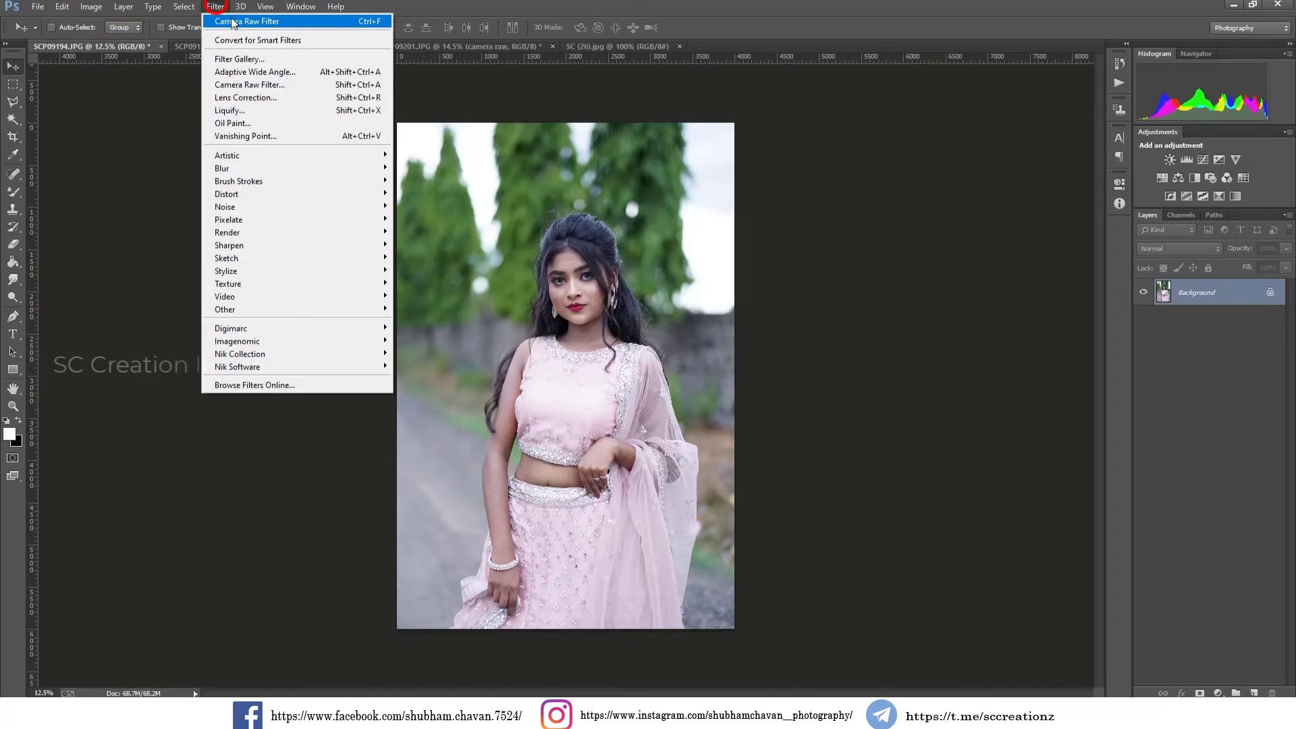
left_click(268, 22)
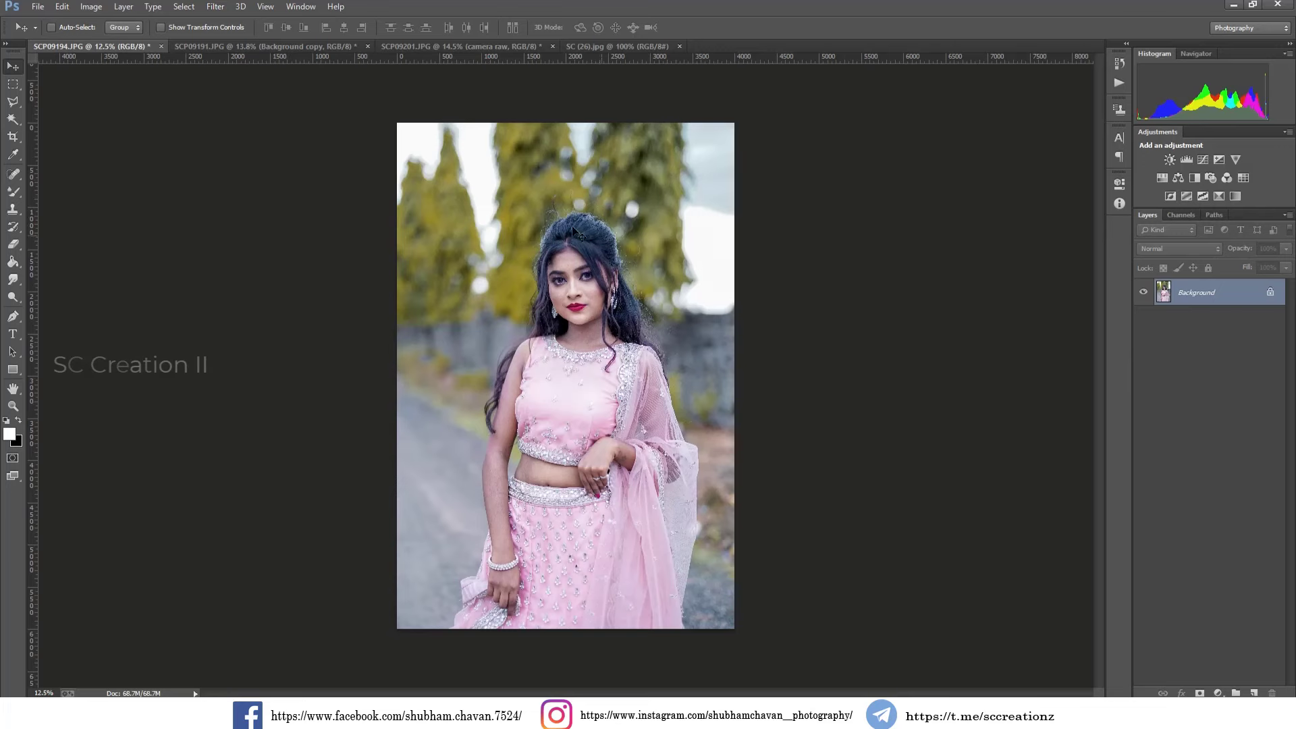
key("ctrl+z")
key("ctrl+z")
Deepen the shadows of SCP09194.JPG with Levels, setting the black input level to 15, and compare before and after.
scroll(498, 220, "up", 1)
left_click(92, 6)
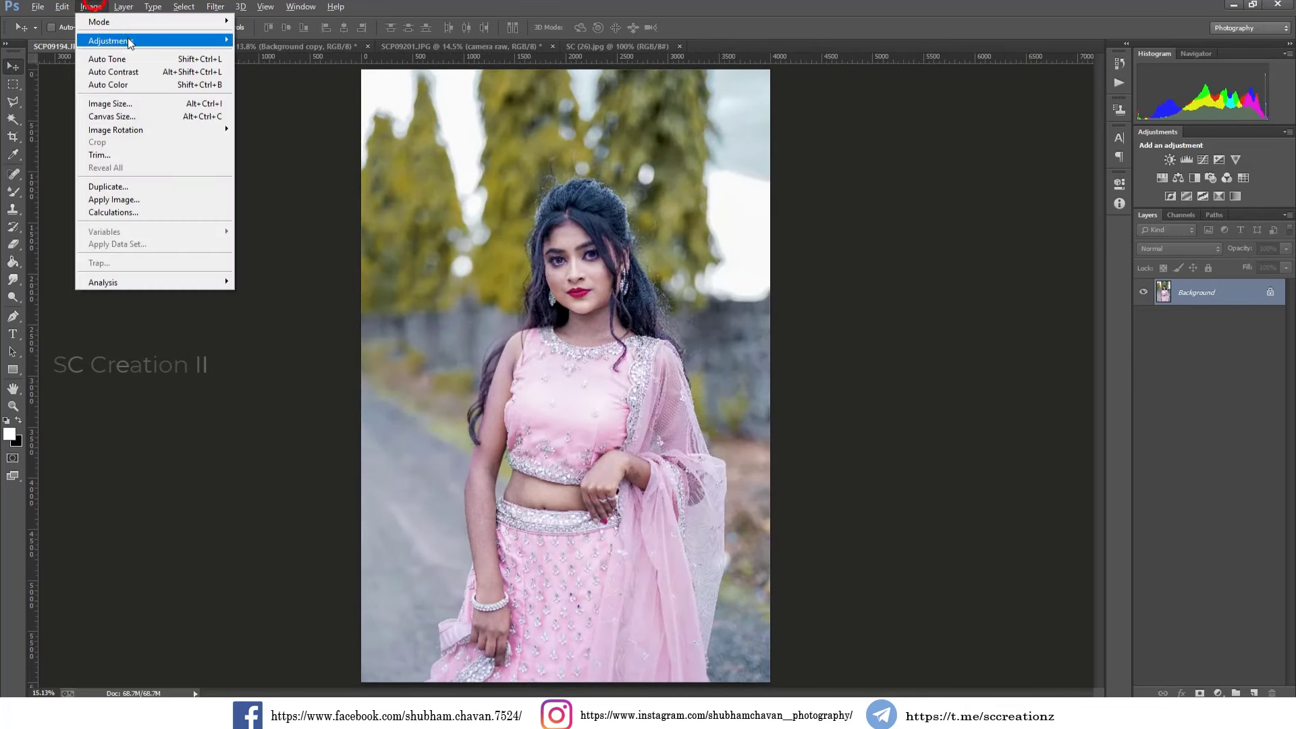
left_click(127, 39)
left_click(301, 54)
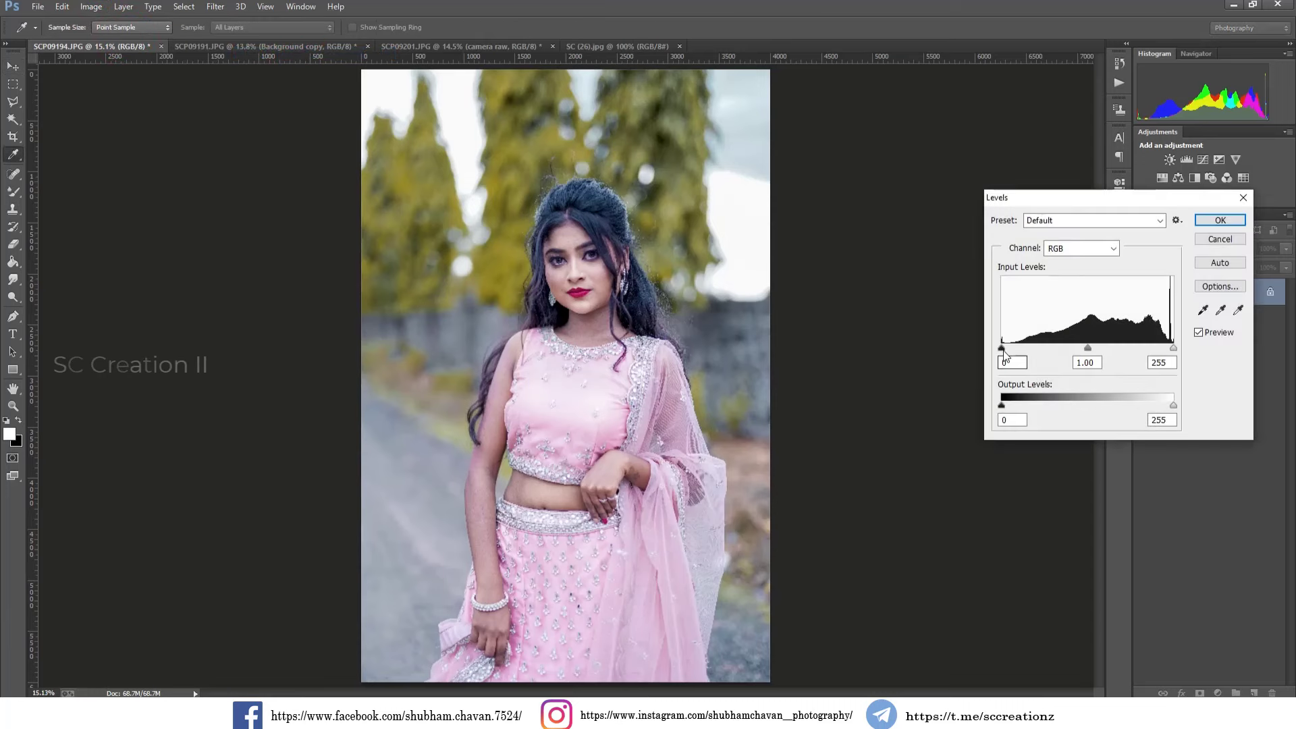
left_click_drag(1002, 349, 1012, 349)
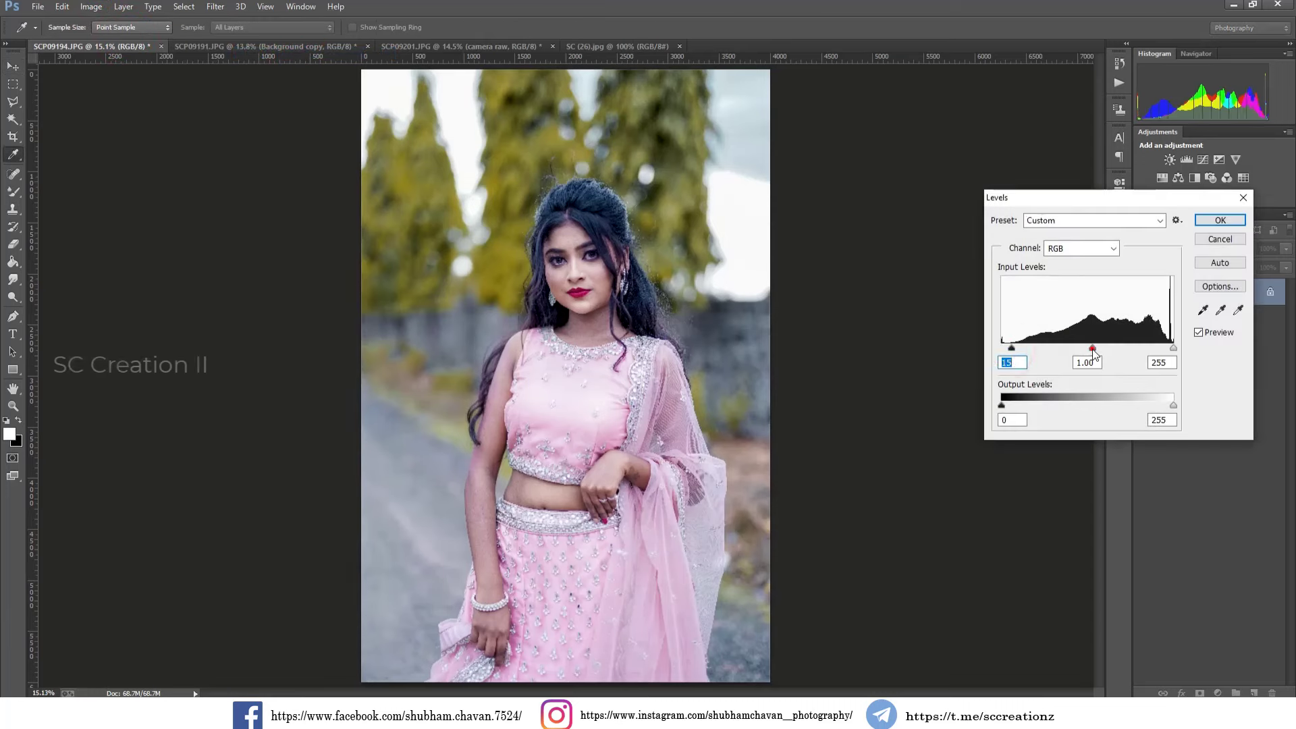
left_click(1089, 349)
left_click(1220, 220)
key("v")
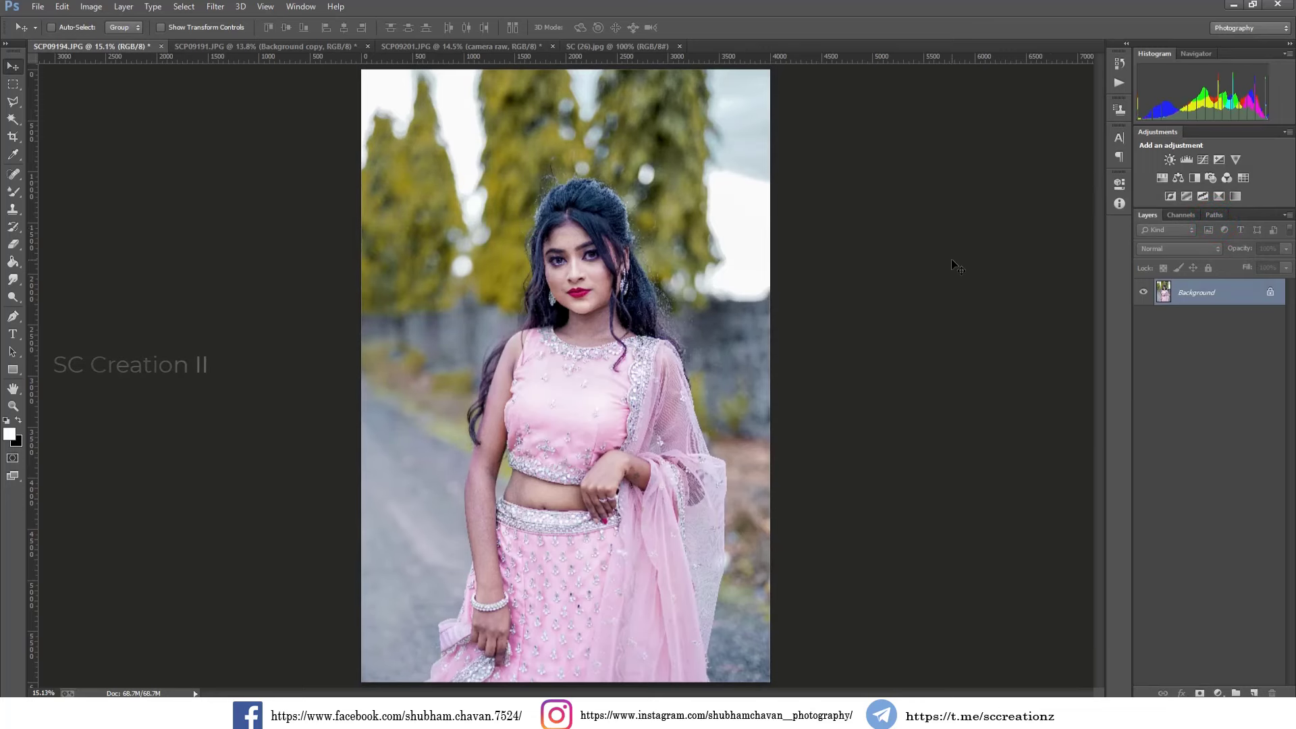
key("ctrl+z")
key("ctrl+z")
Bring the orange light flare from SC (26).jpg into SCP09194.JPG.
key("alt")
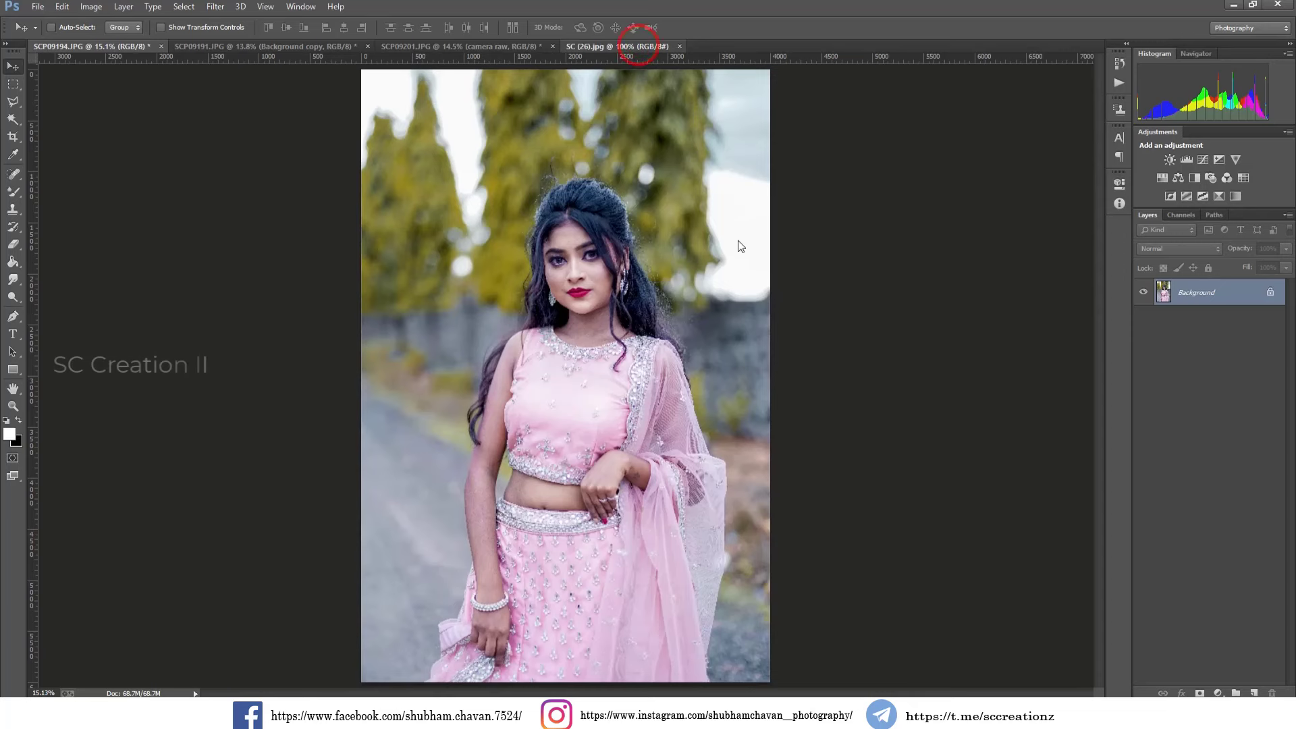
left_click(635, 46)
left_click(135, 47)
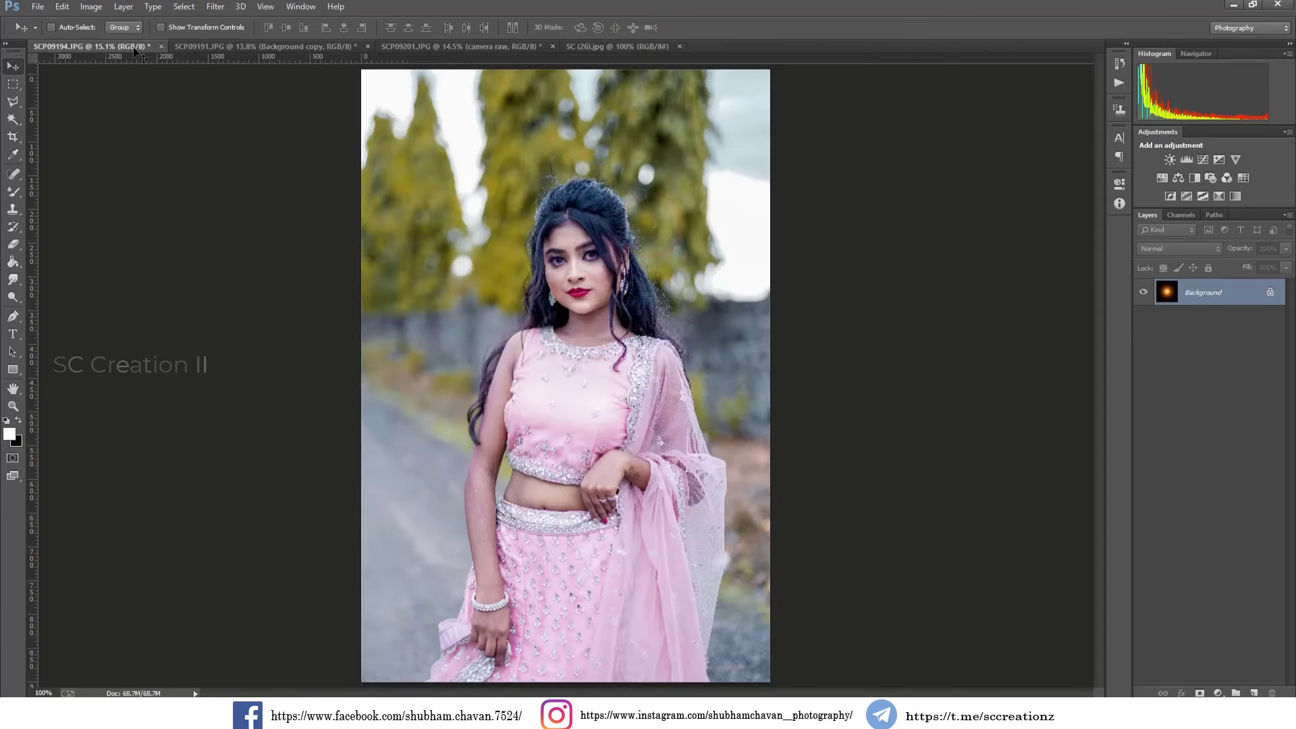